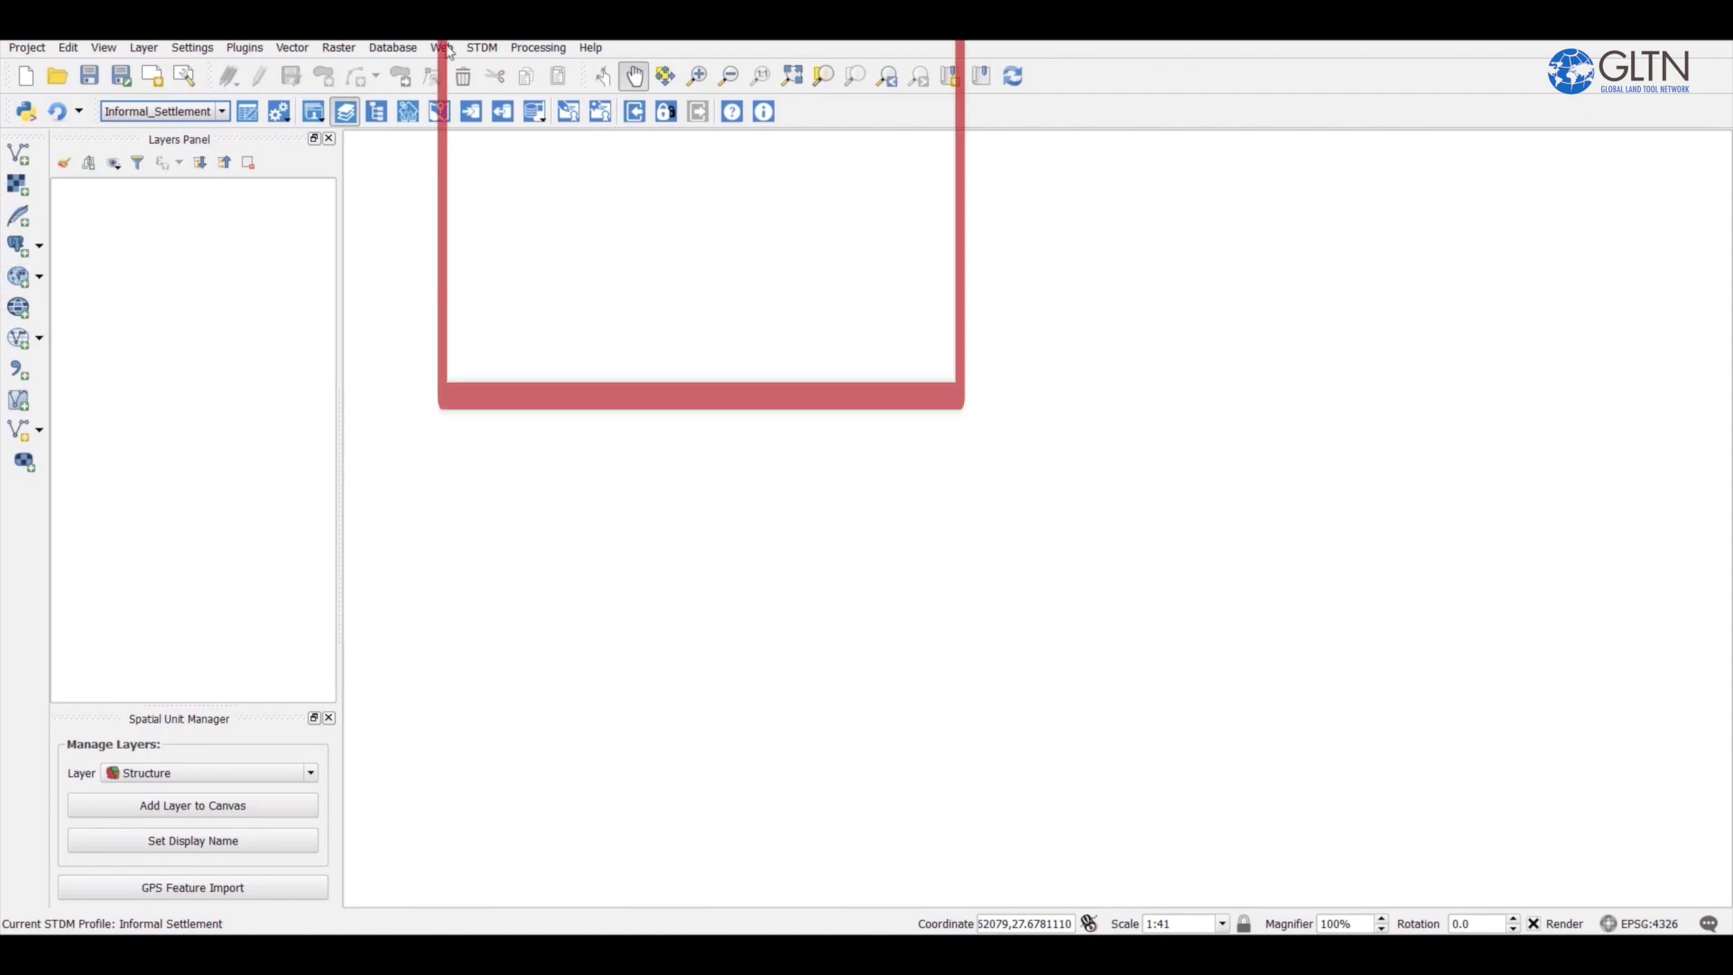
- Hide and then restore the Spatial Unit Manager panel from the STDM menu
{"action": "left_click", "coordinate": [485, 48]}
{"action": "mouse_move", "coordinate": [546, 136]}
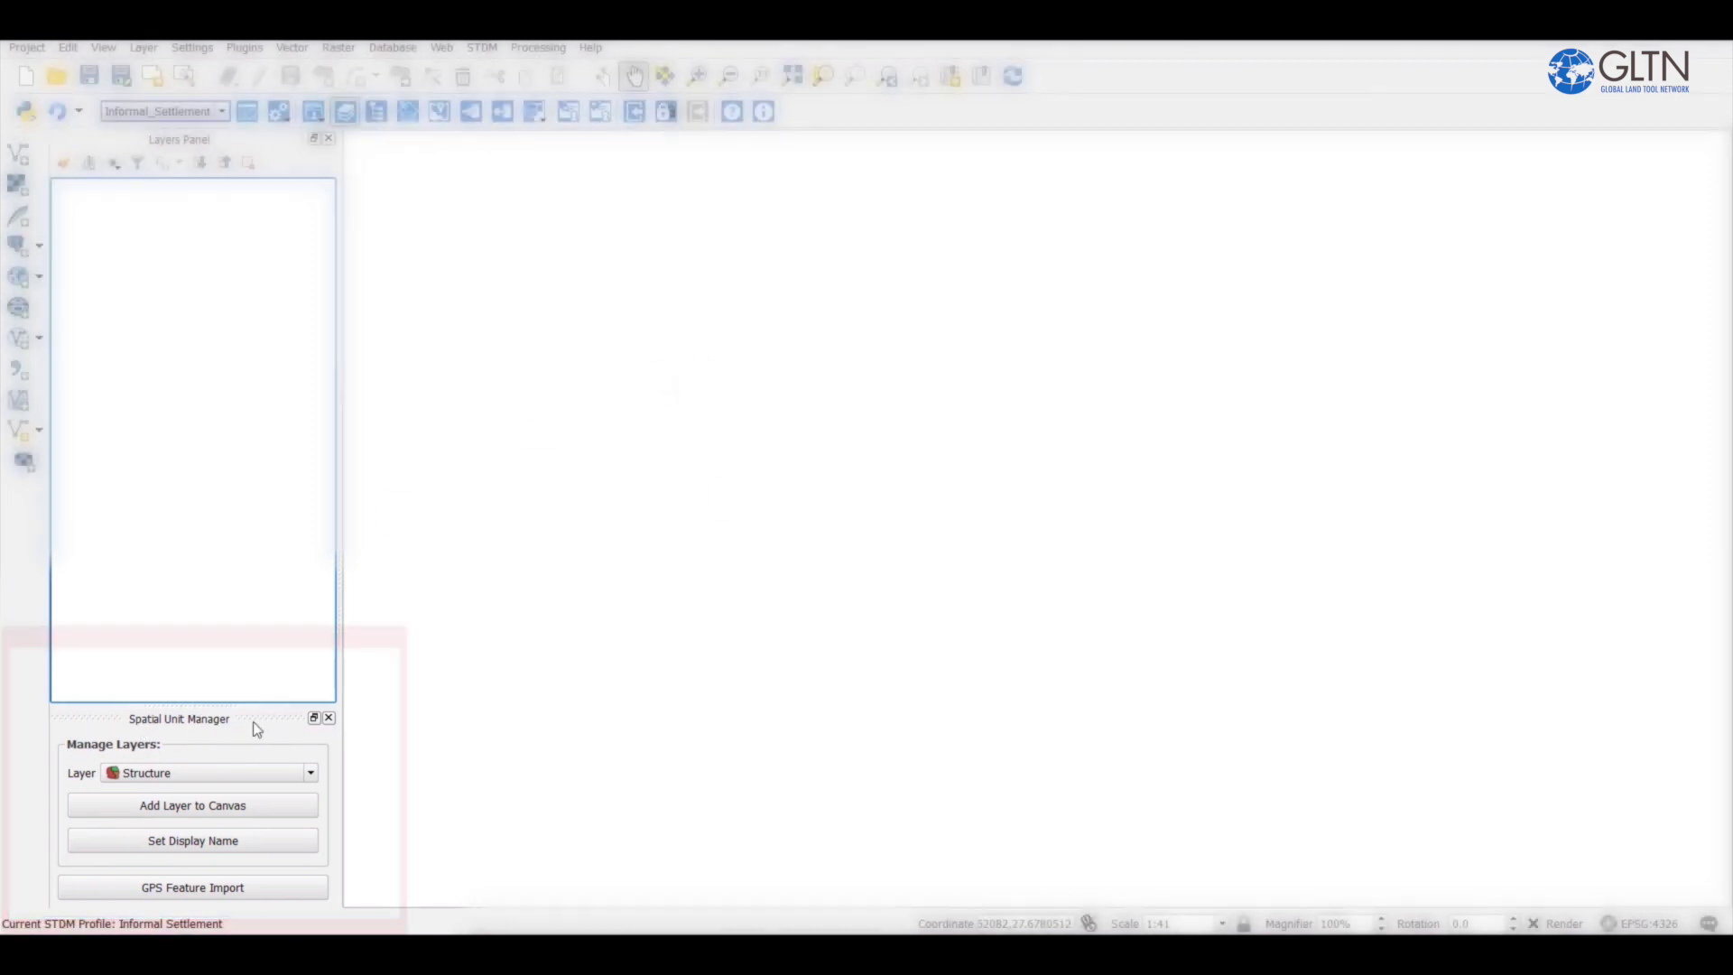
{"action": "left_click", "coordinate": [482, 47]}
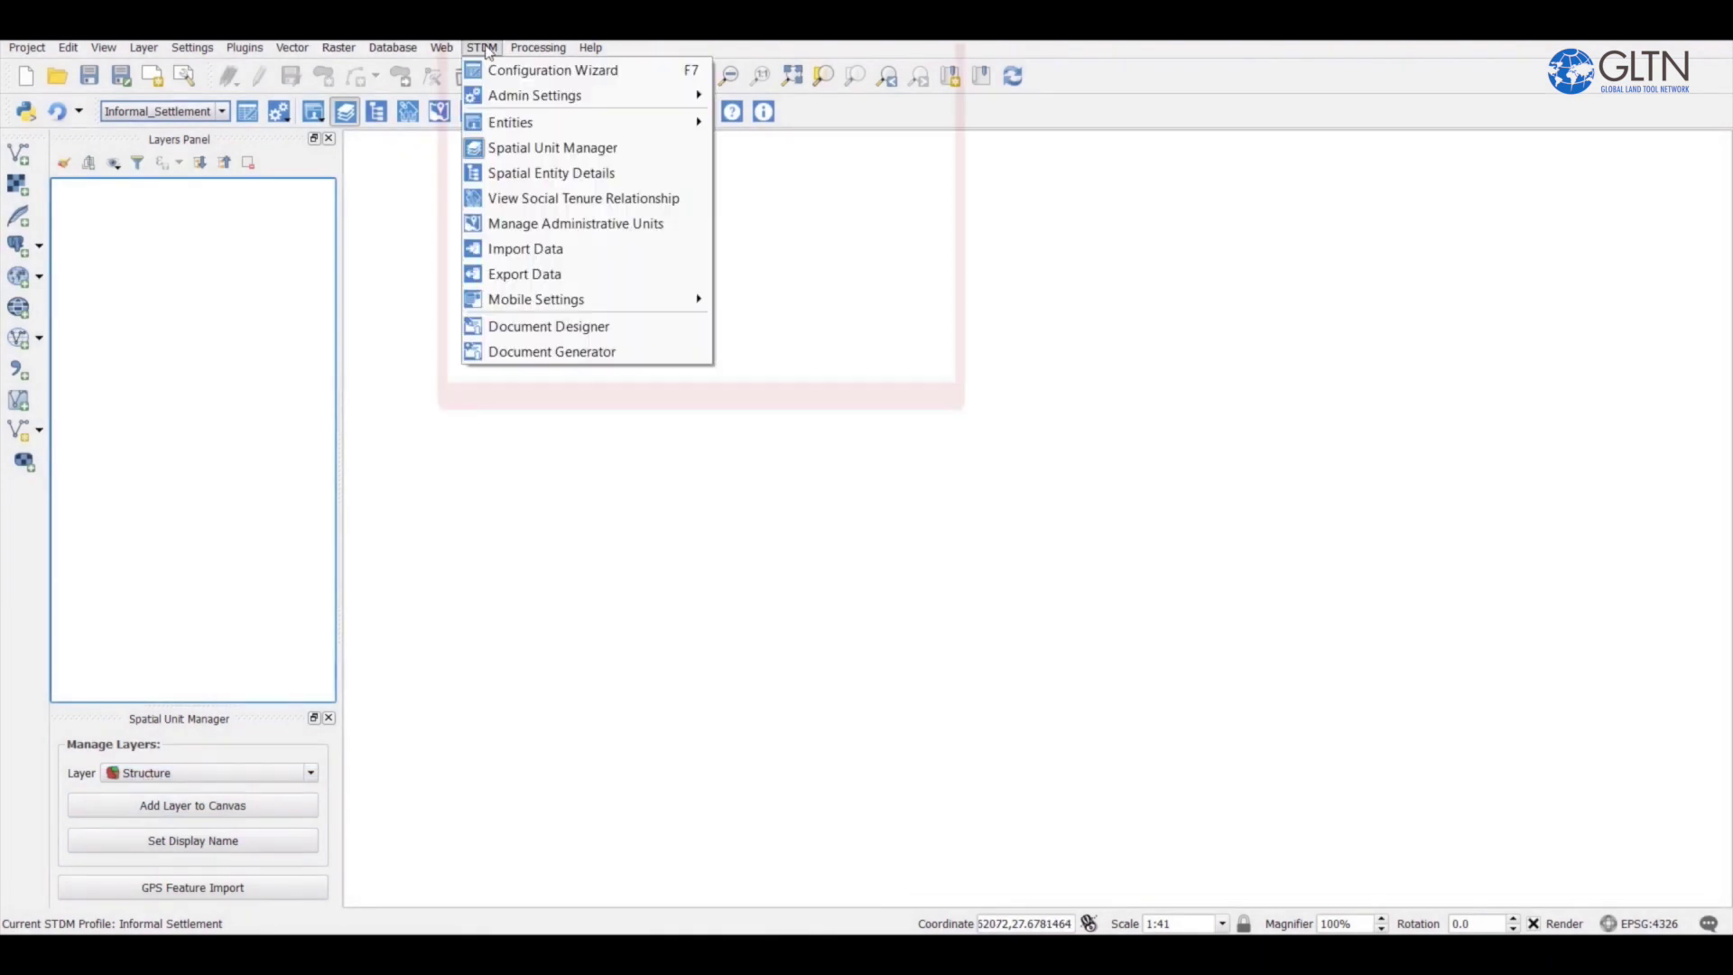
{"action": "left_click", "coordinate": [550, 149]}
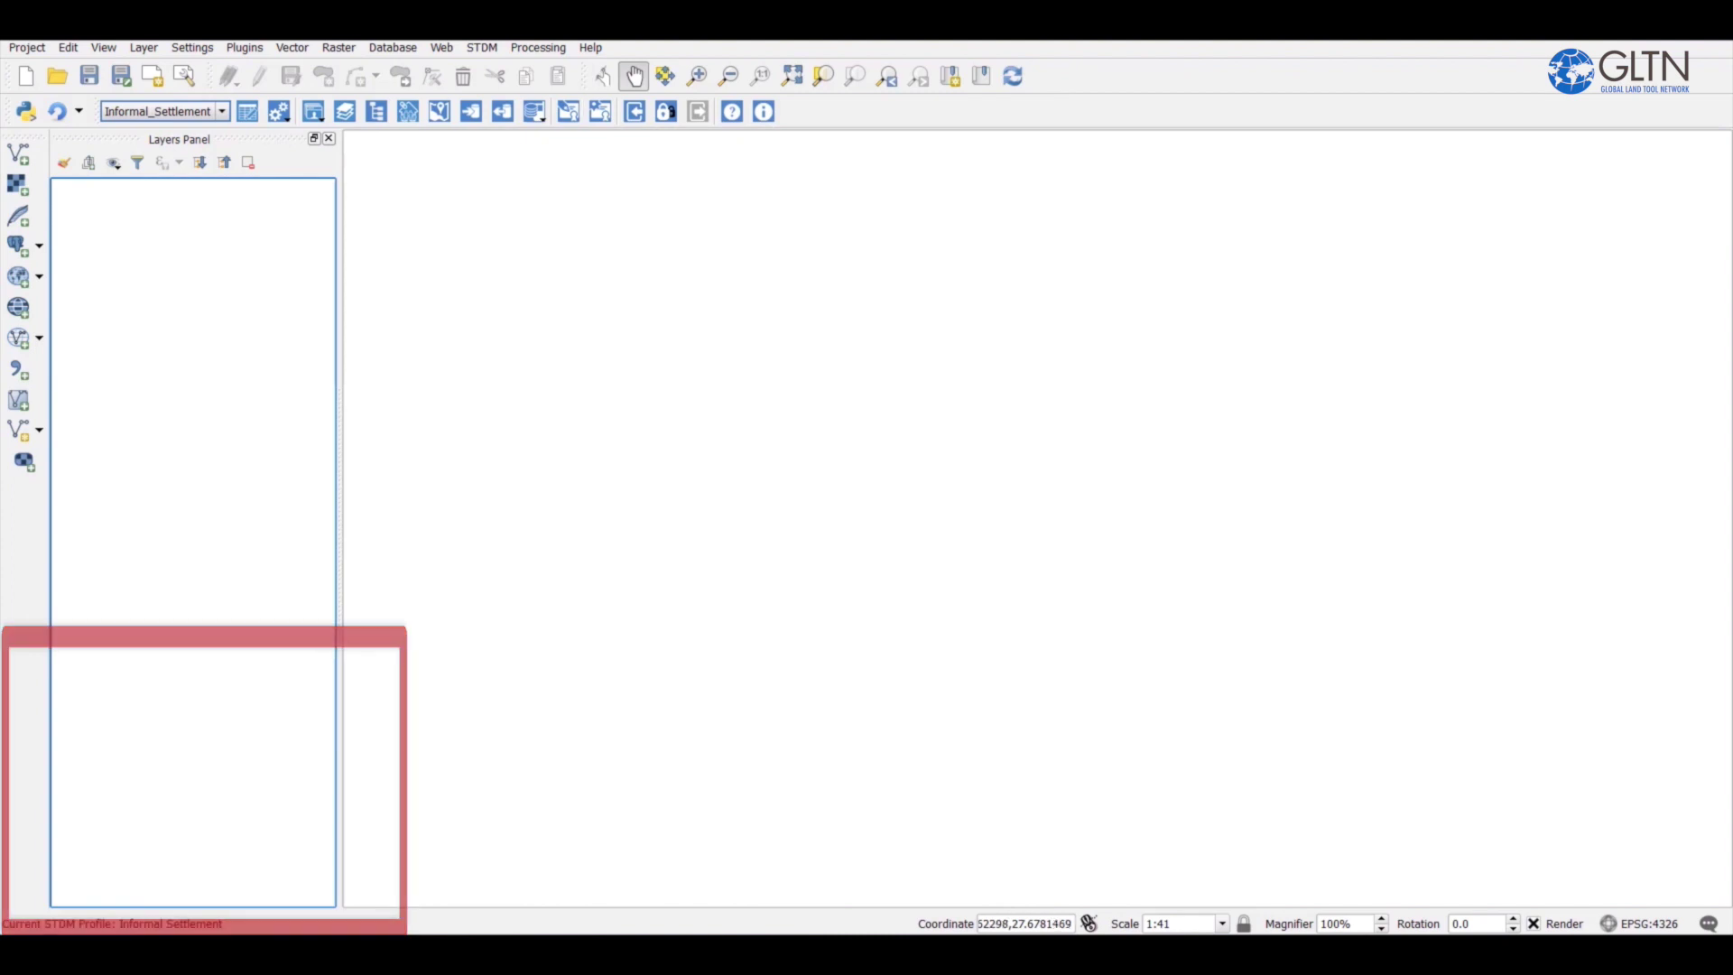
{"action": "left_click", "coordinate": [482, 47]}
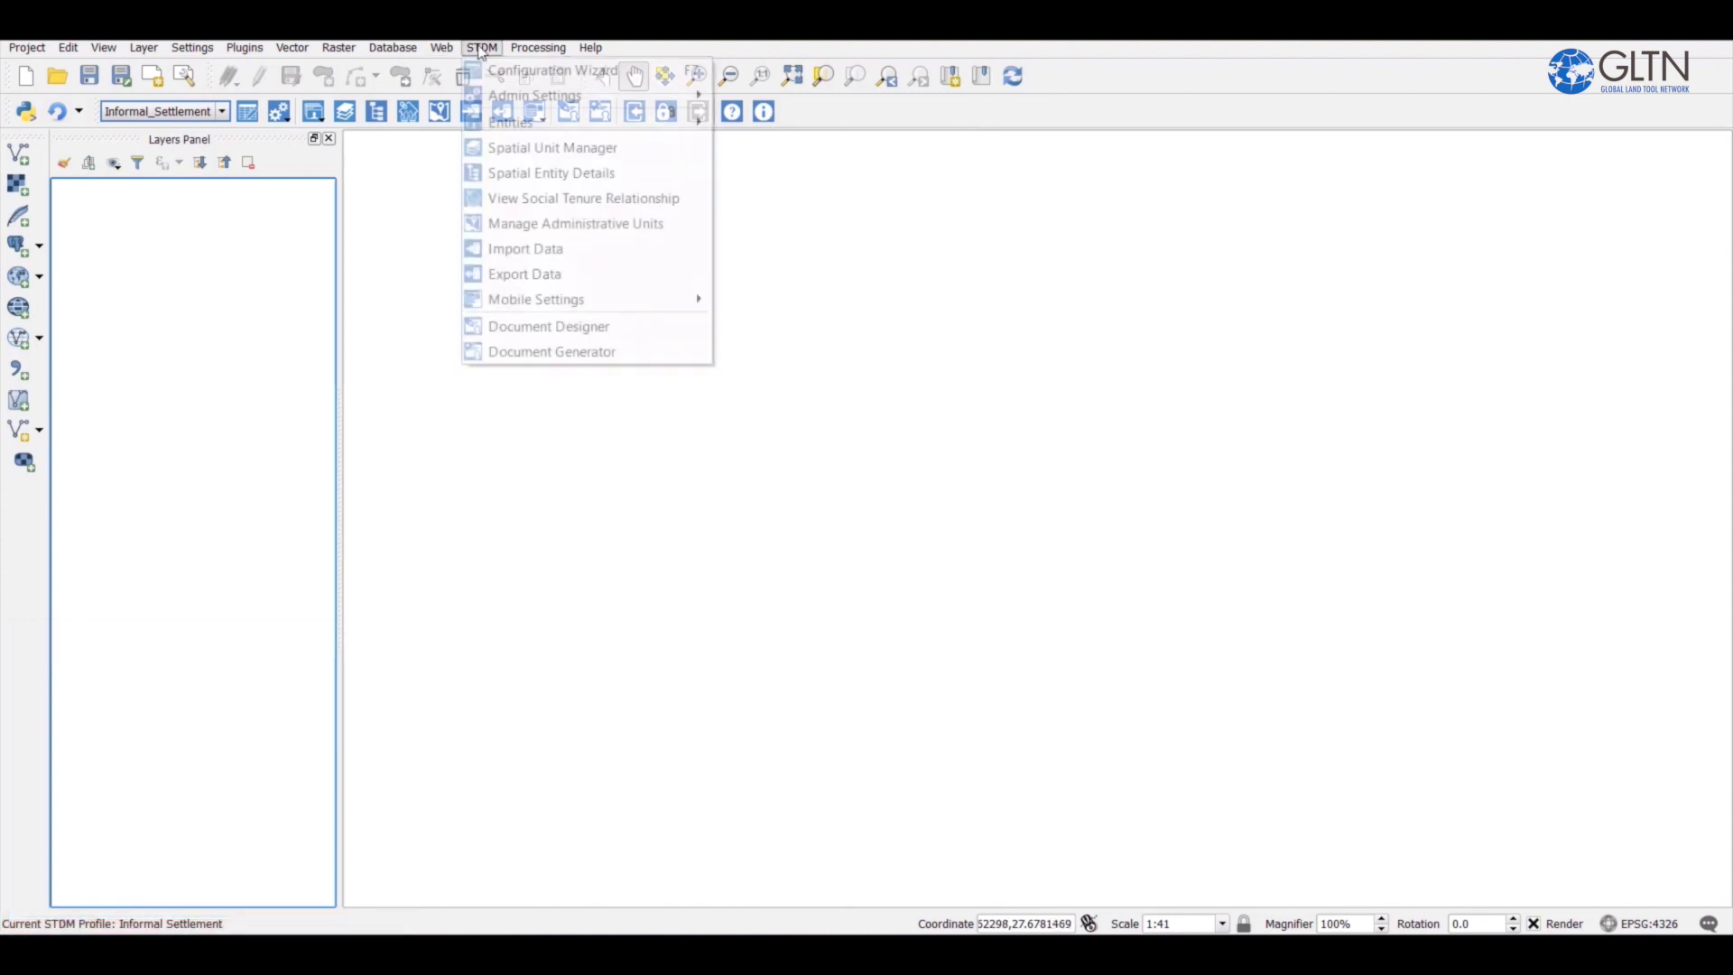
{"action": "left_click", "coordinate": [532, 146]}
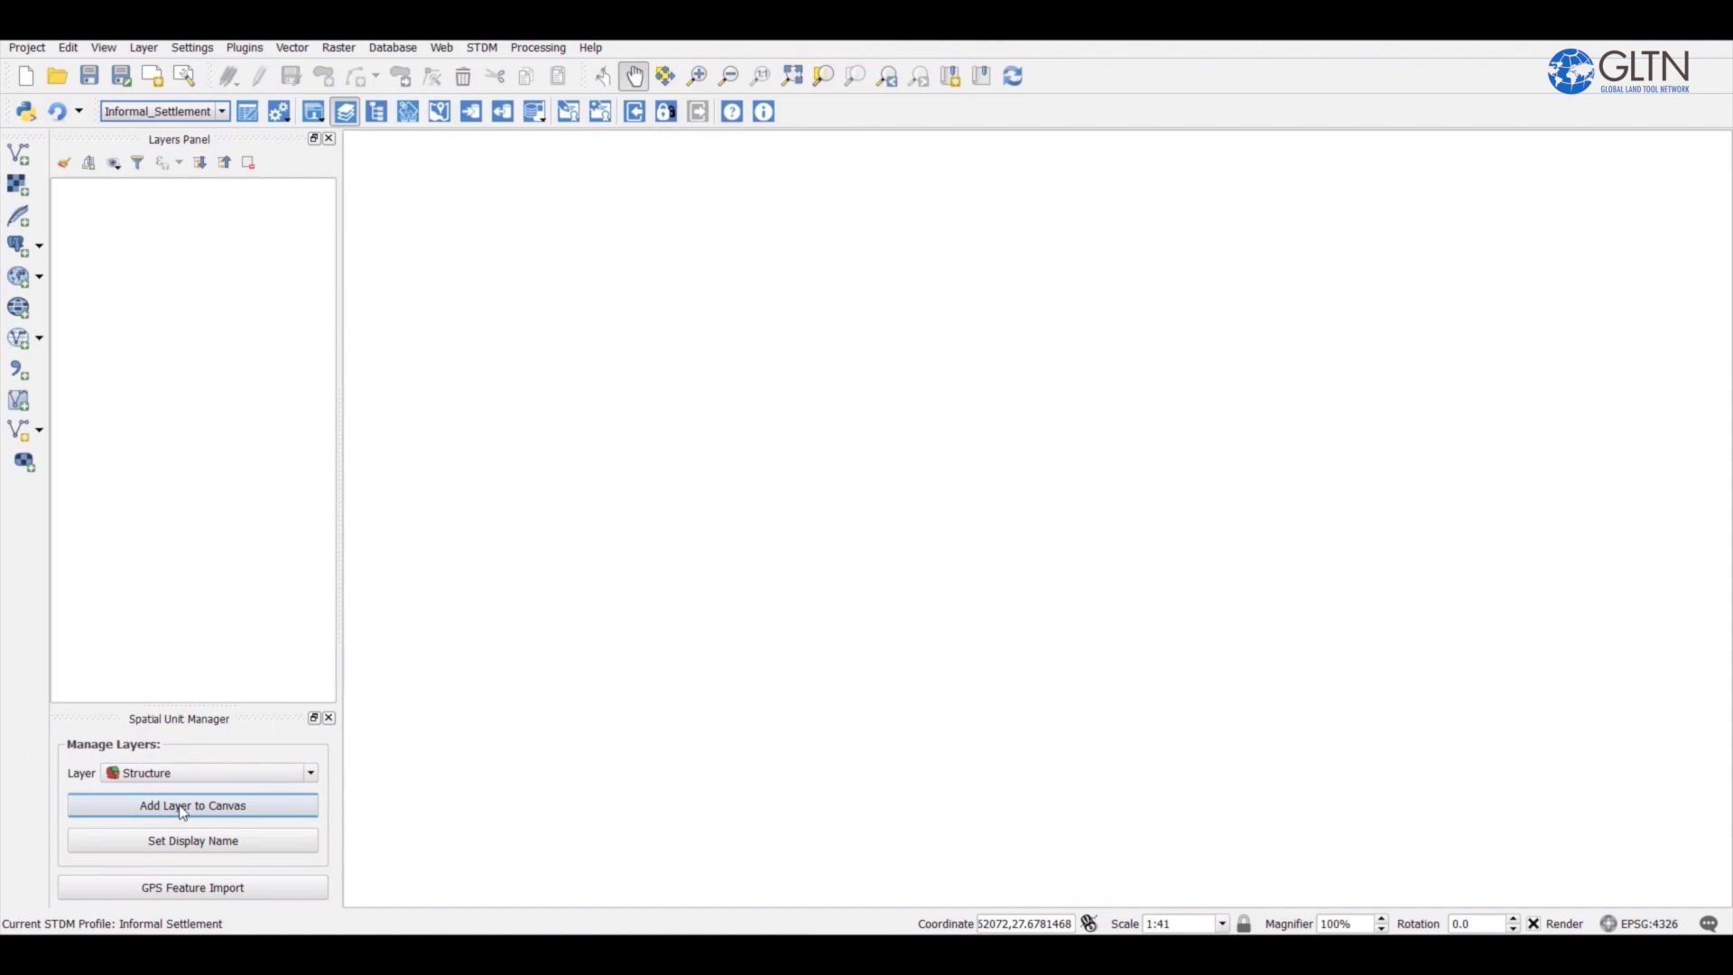
- Add the Structure layer to the canvas and zoom out to show its polygon
{"action": "left_click", "coordinate": [184, 813]}
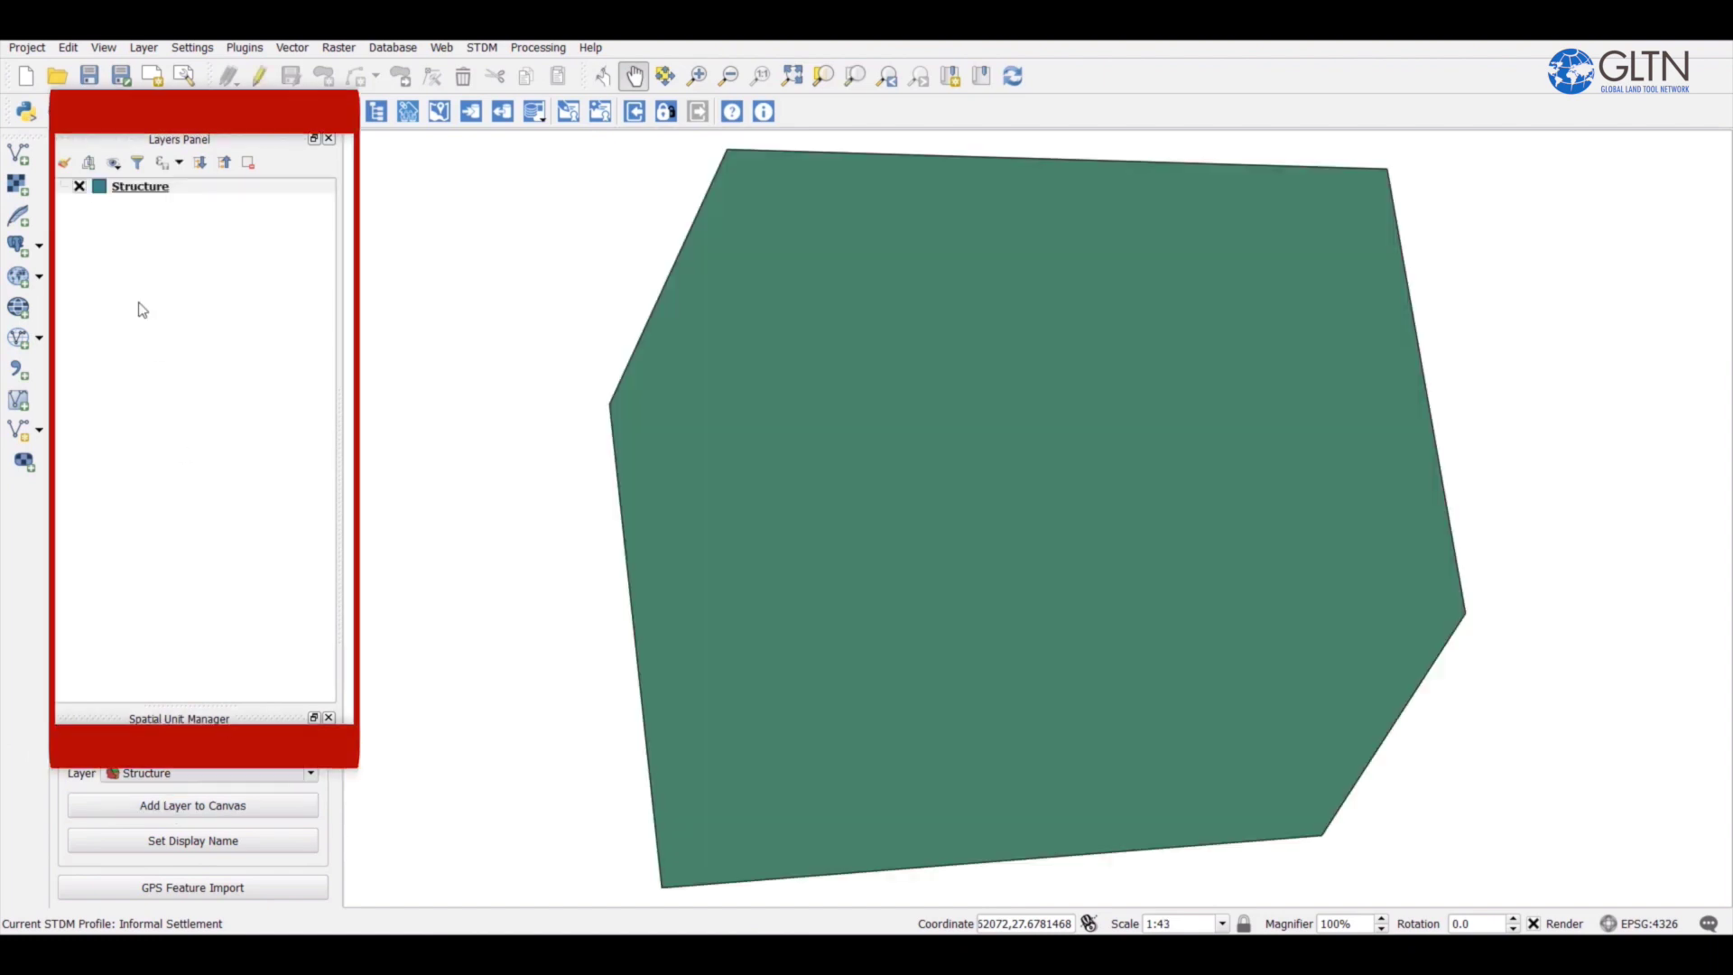
{"action": "scroll", "coordinate": [925, 361], "scroll_direction": "down", "scroll_amount": 1}
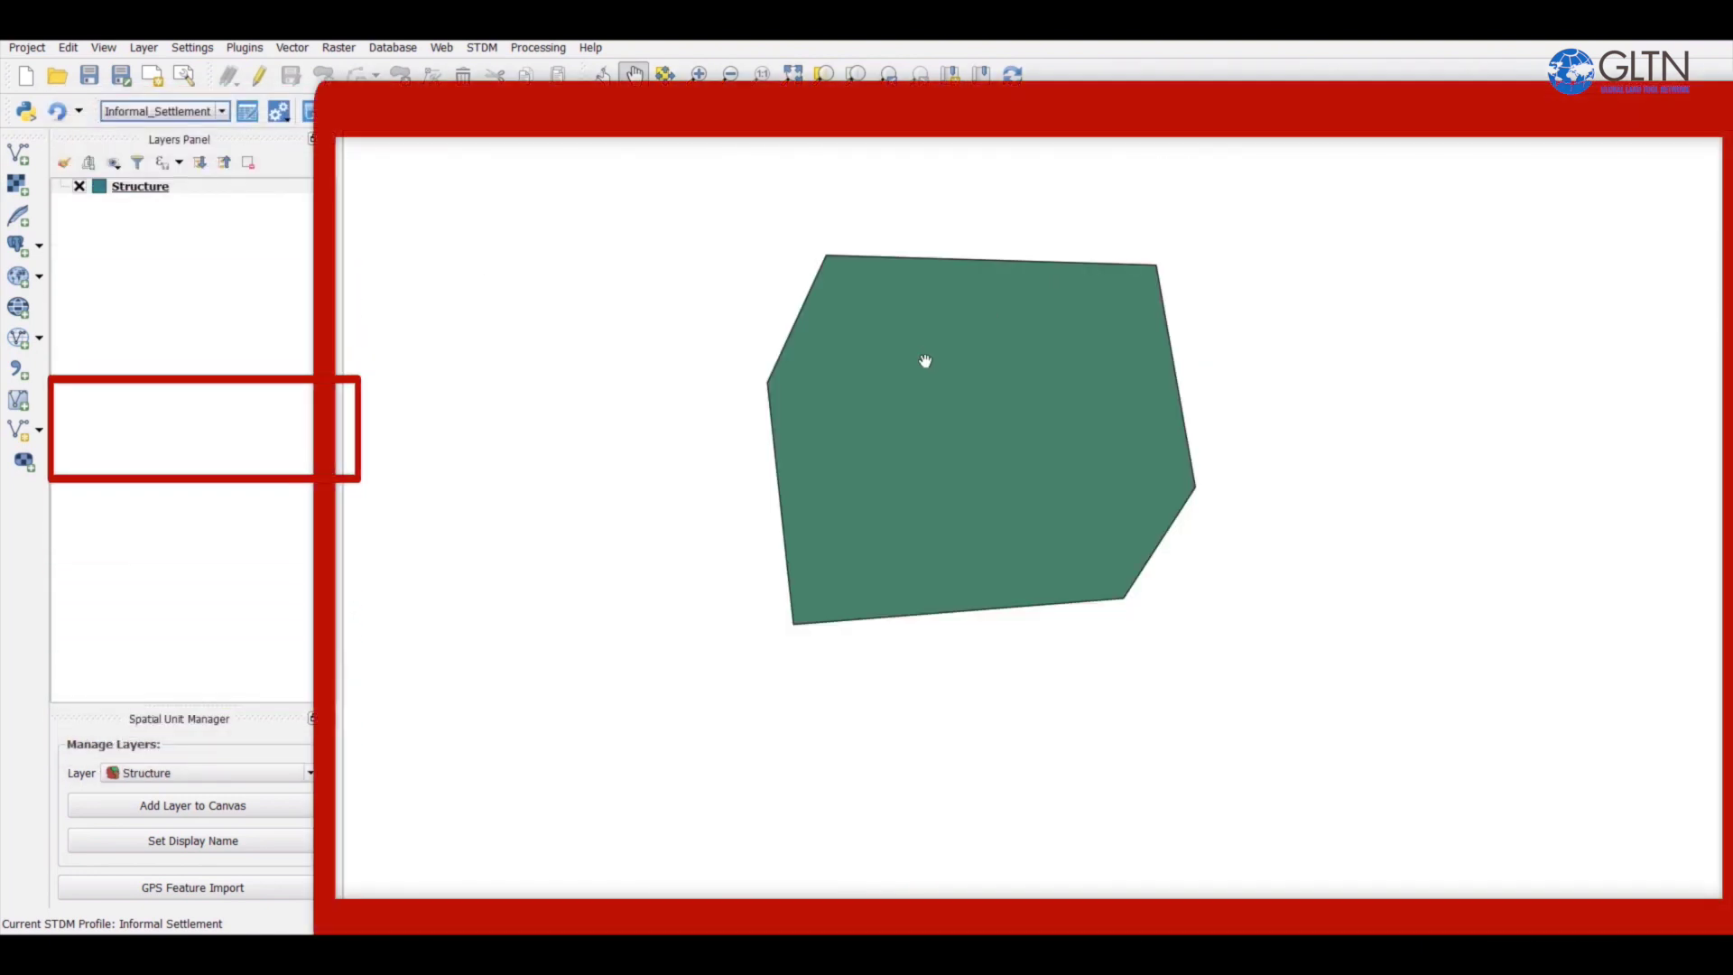
{"action": "scroll", "coordinate": [864, 358], "scroll_direction": "down", "scroll_amount": 5}
{"action": "scroll", "coordinate": [863, 358], "scroll_direction": "up", "scroll_amount": 2}
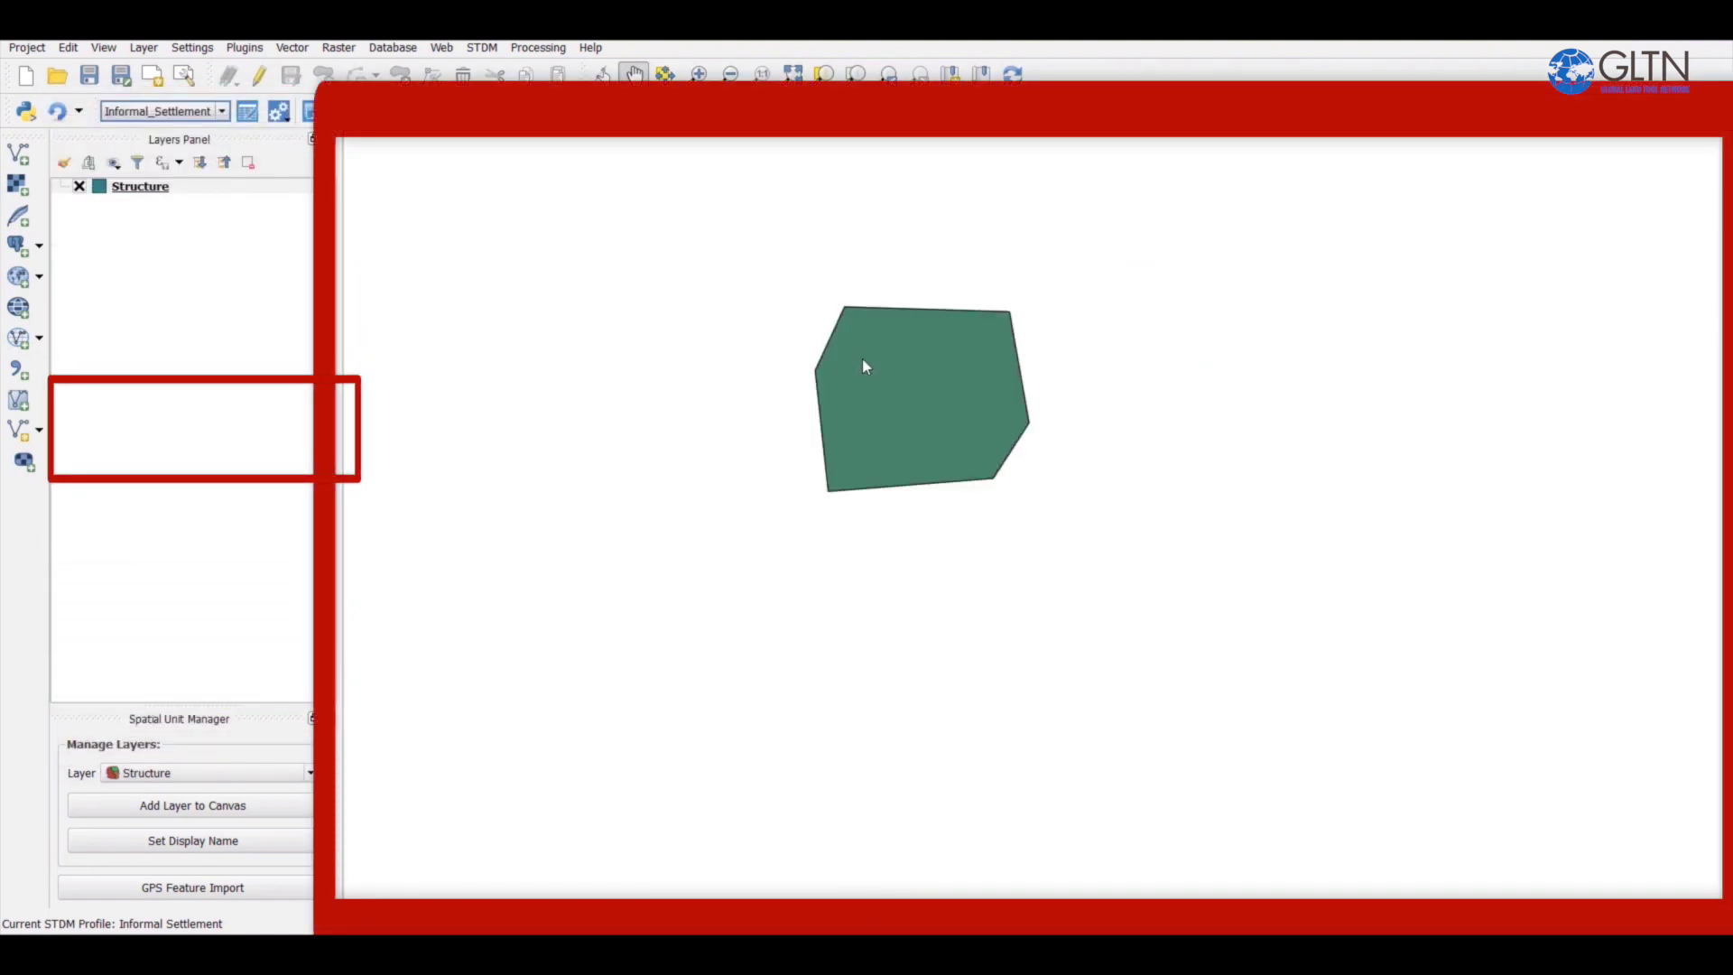
{"action": "scroll", "coordinate": [863, 357], "scroll_direction": "down", "scroll_amount": 2}
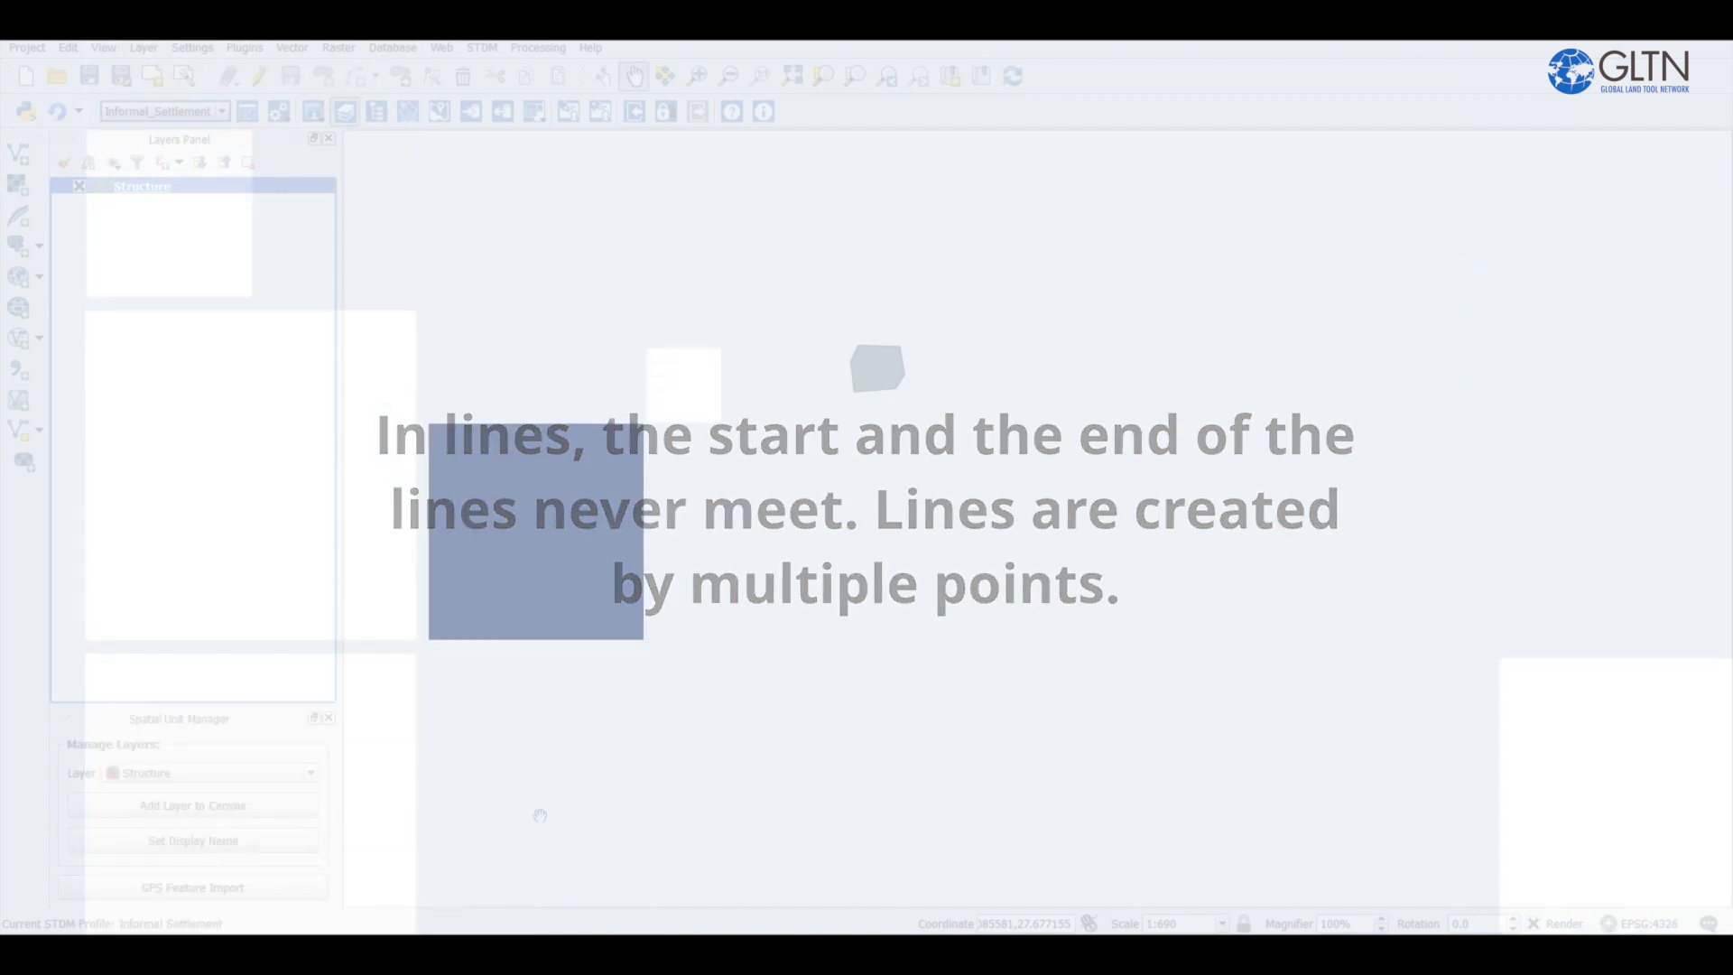
{"action": "scroll", "coordinate": [858, 347], "scroll_direction": "up", "scroll_amount": 1}
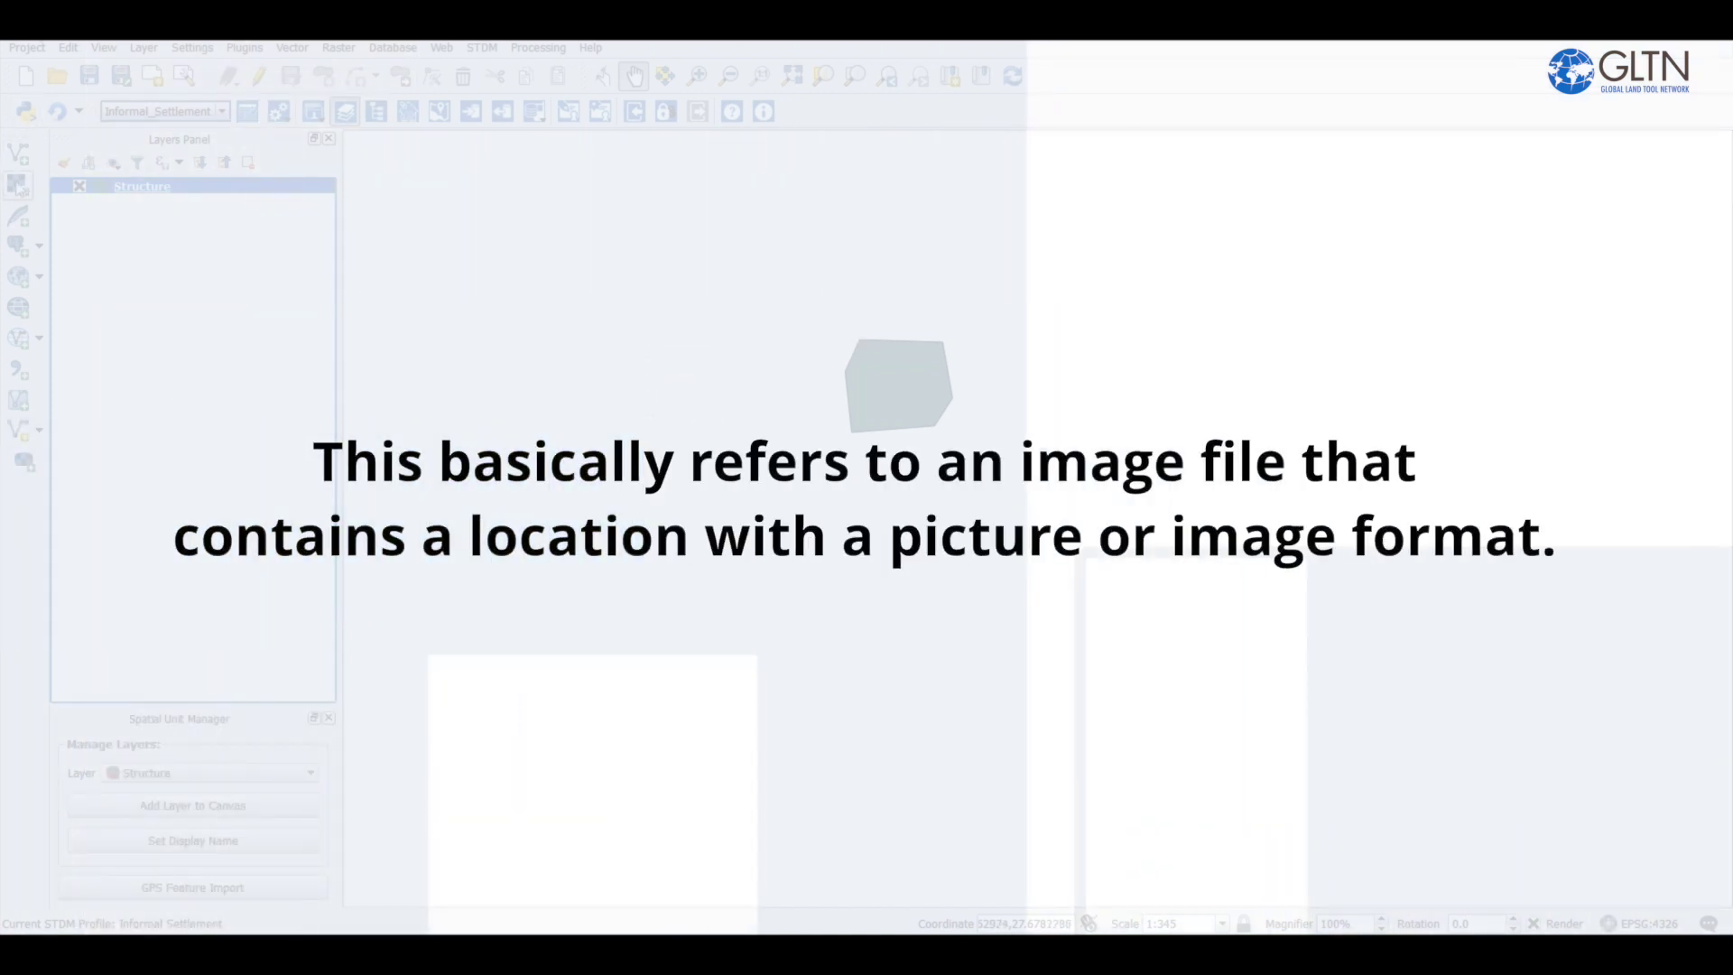
{"action": "left_click", "coordinate": [159, 235]}
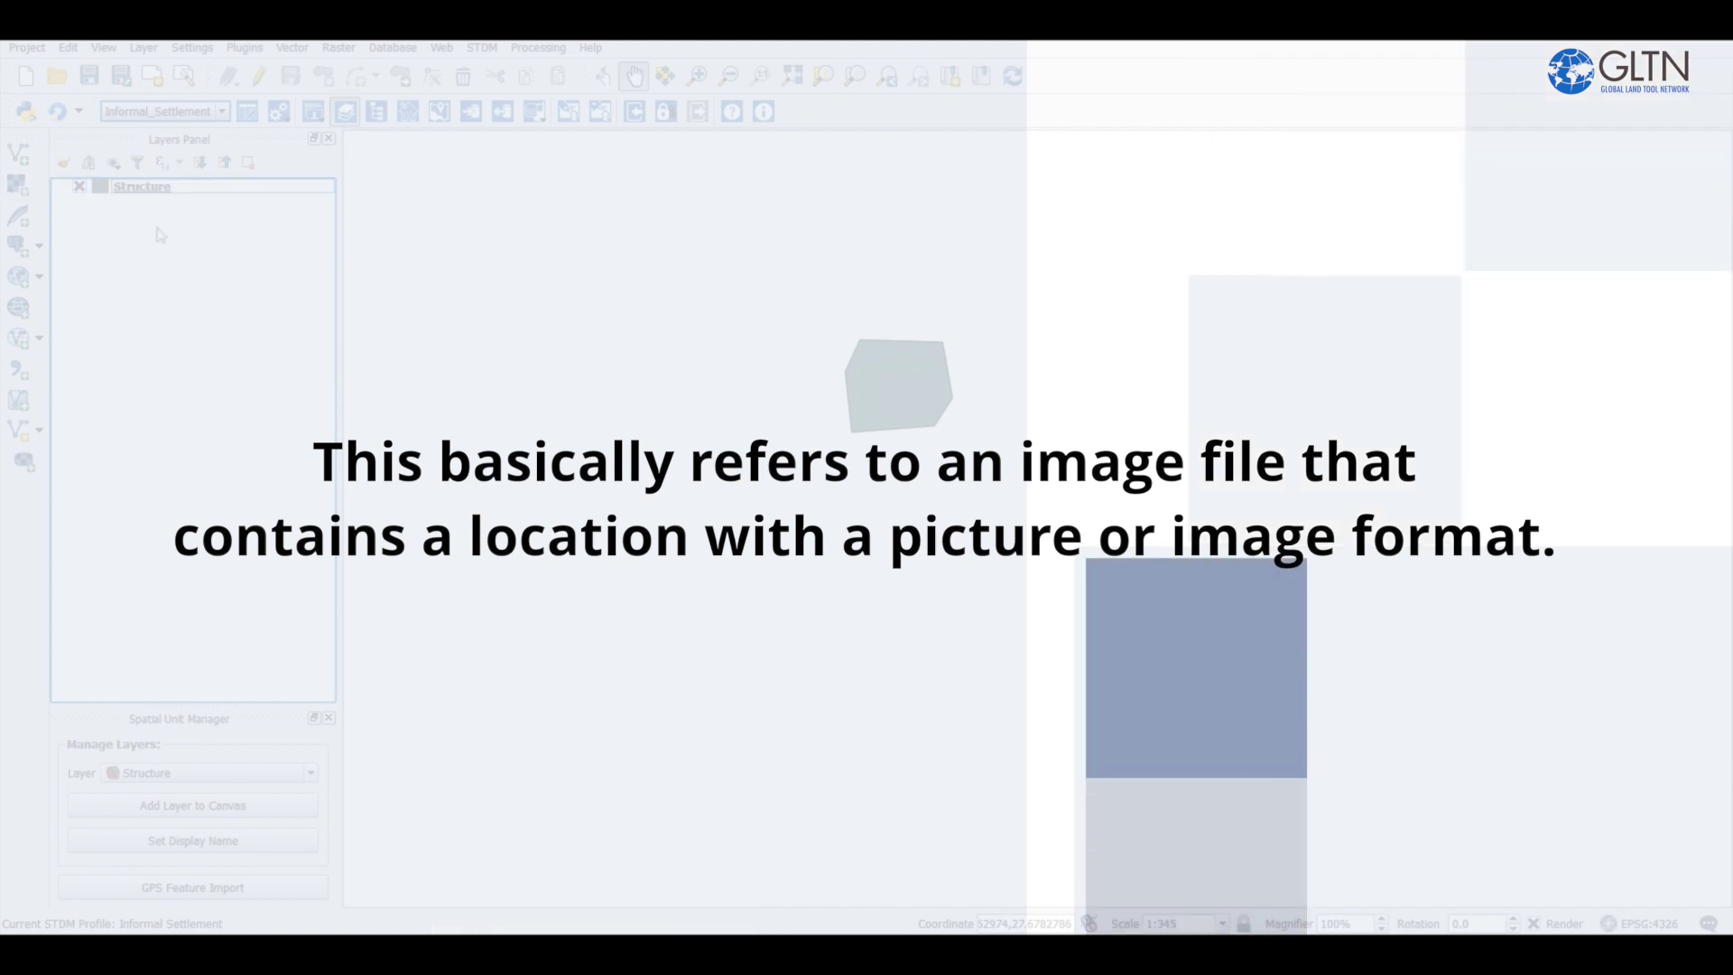
{"action": "left_click", "coordinate": [24, 191]}
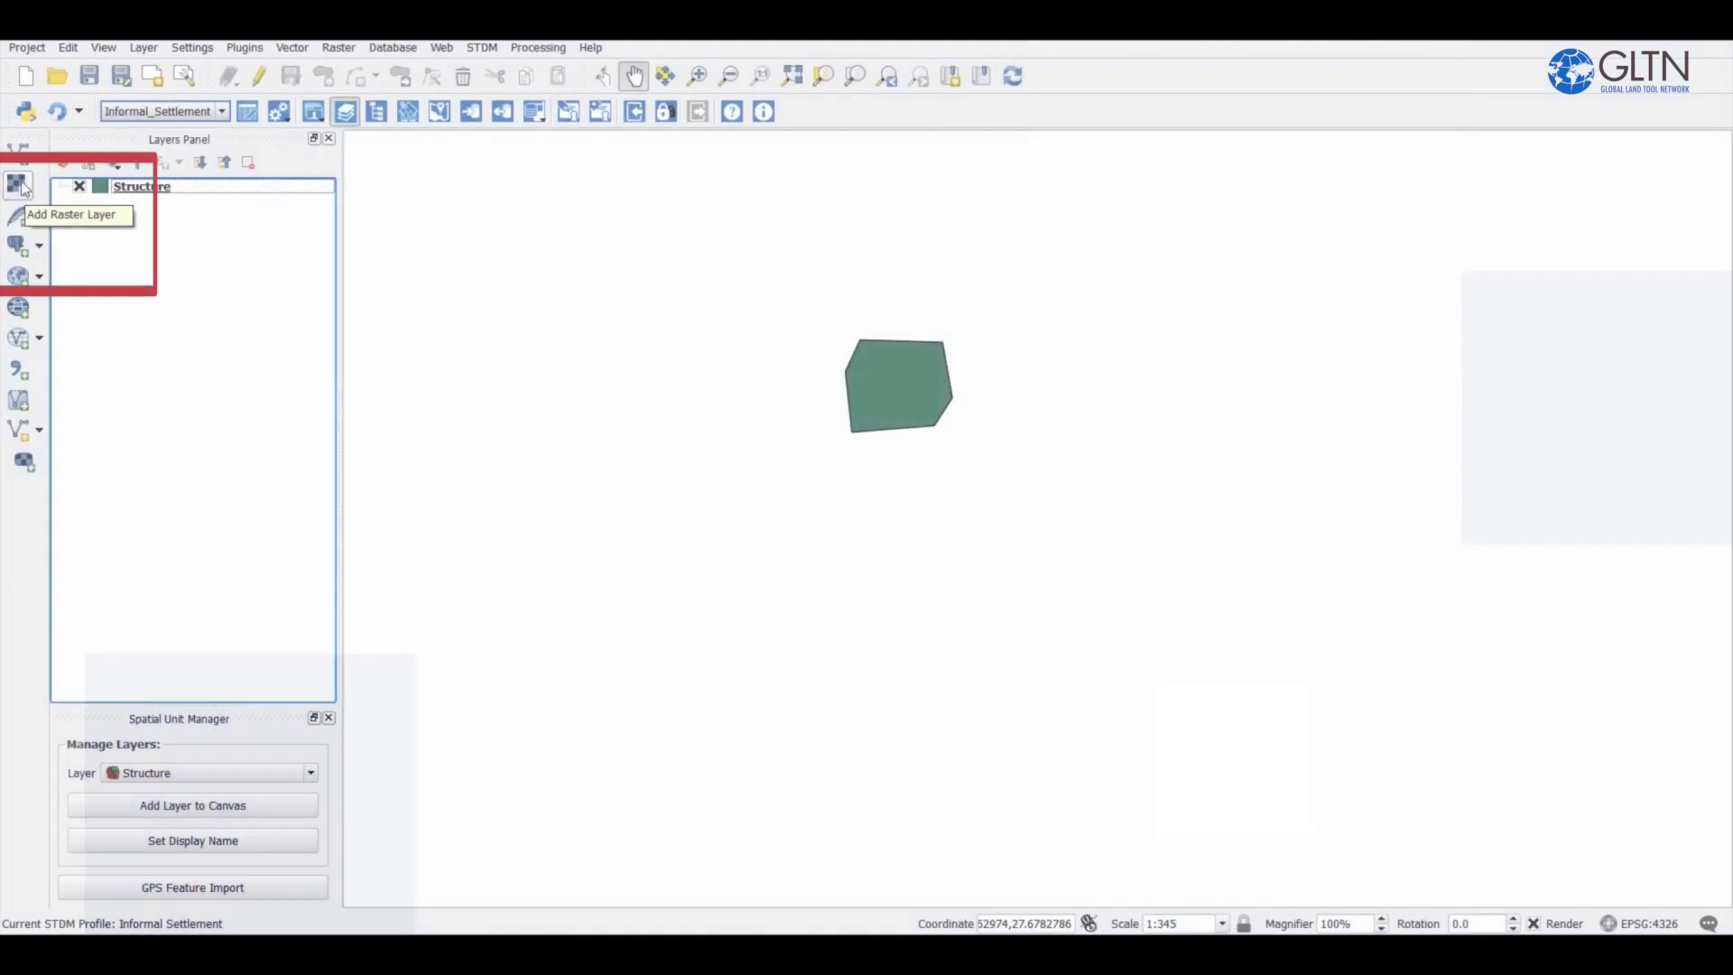
- Load JIL_PHU_PAN_4326.tif from Ortho > Worldview_ortho as a raster layer
{"action": "left_click", "coordinate": [21, 186]}
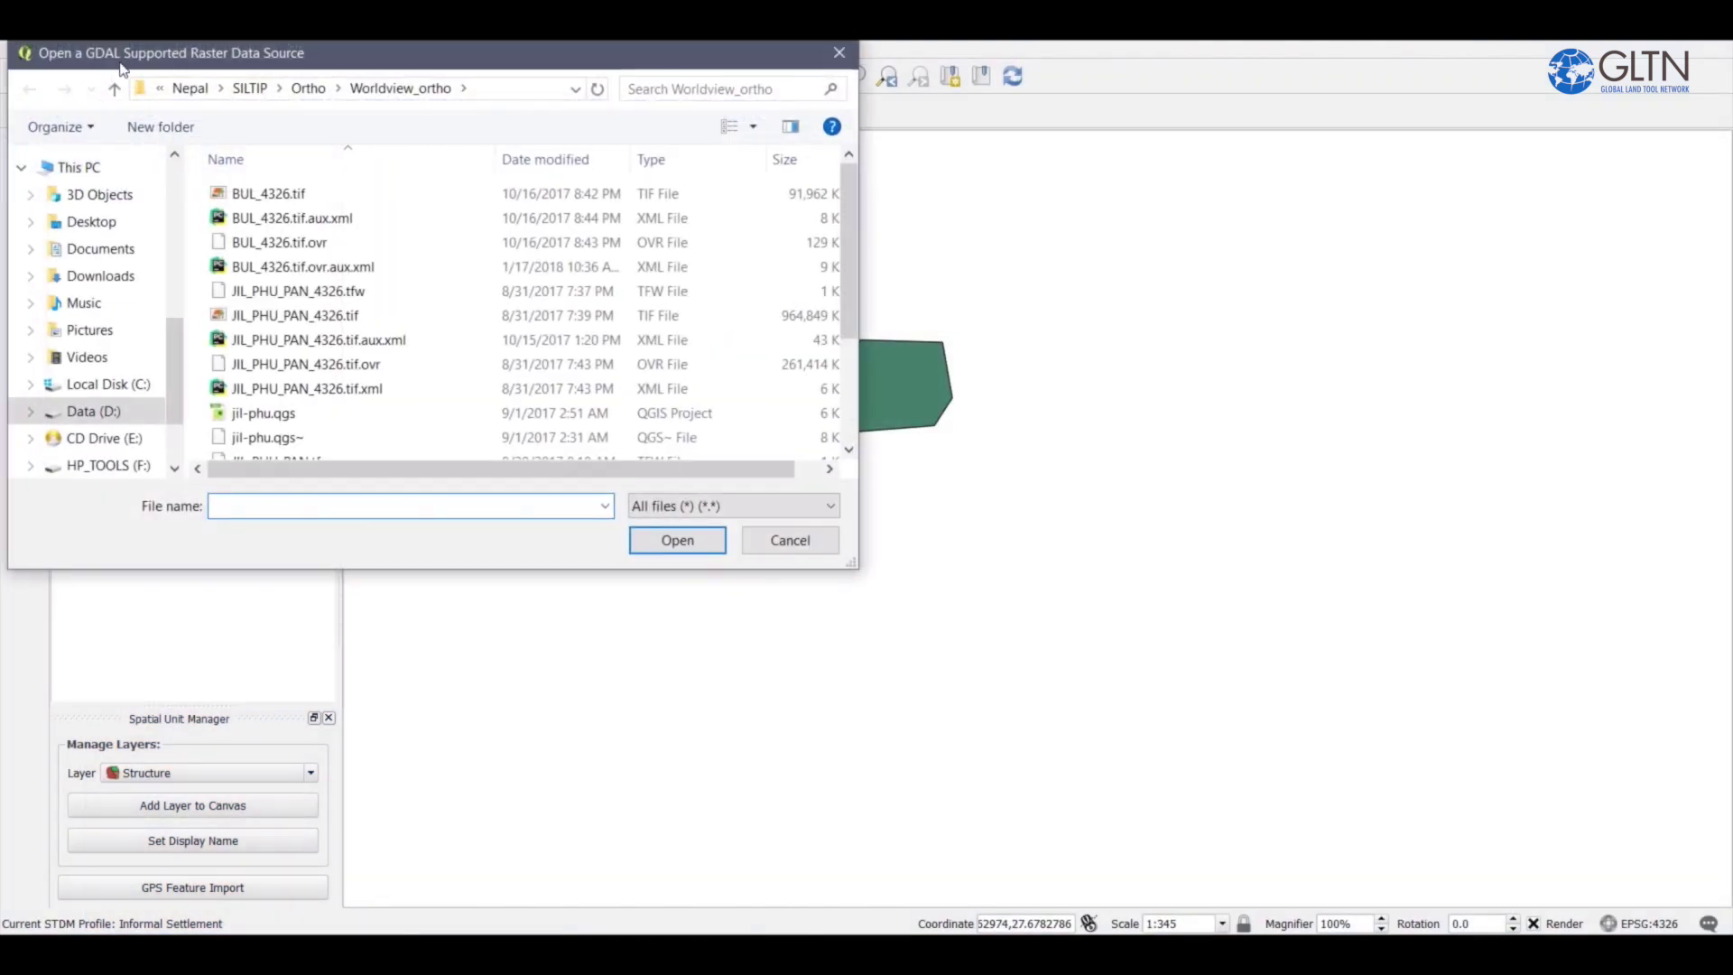
{"action": "left_click_drag", "start_coordinate": [120, 65], "coordinate": [335, 202]}
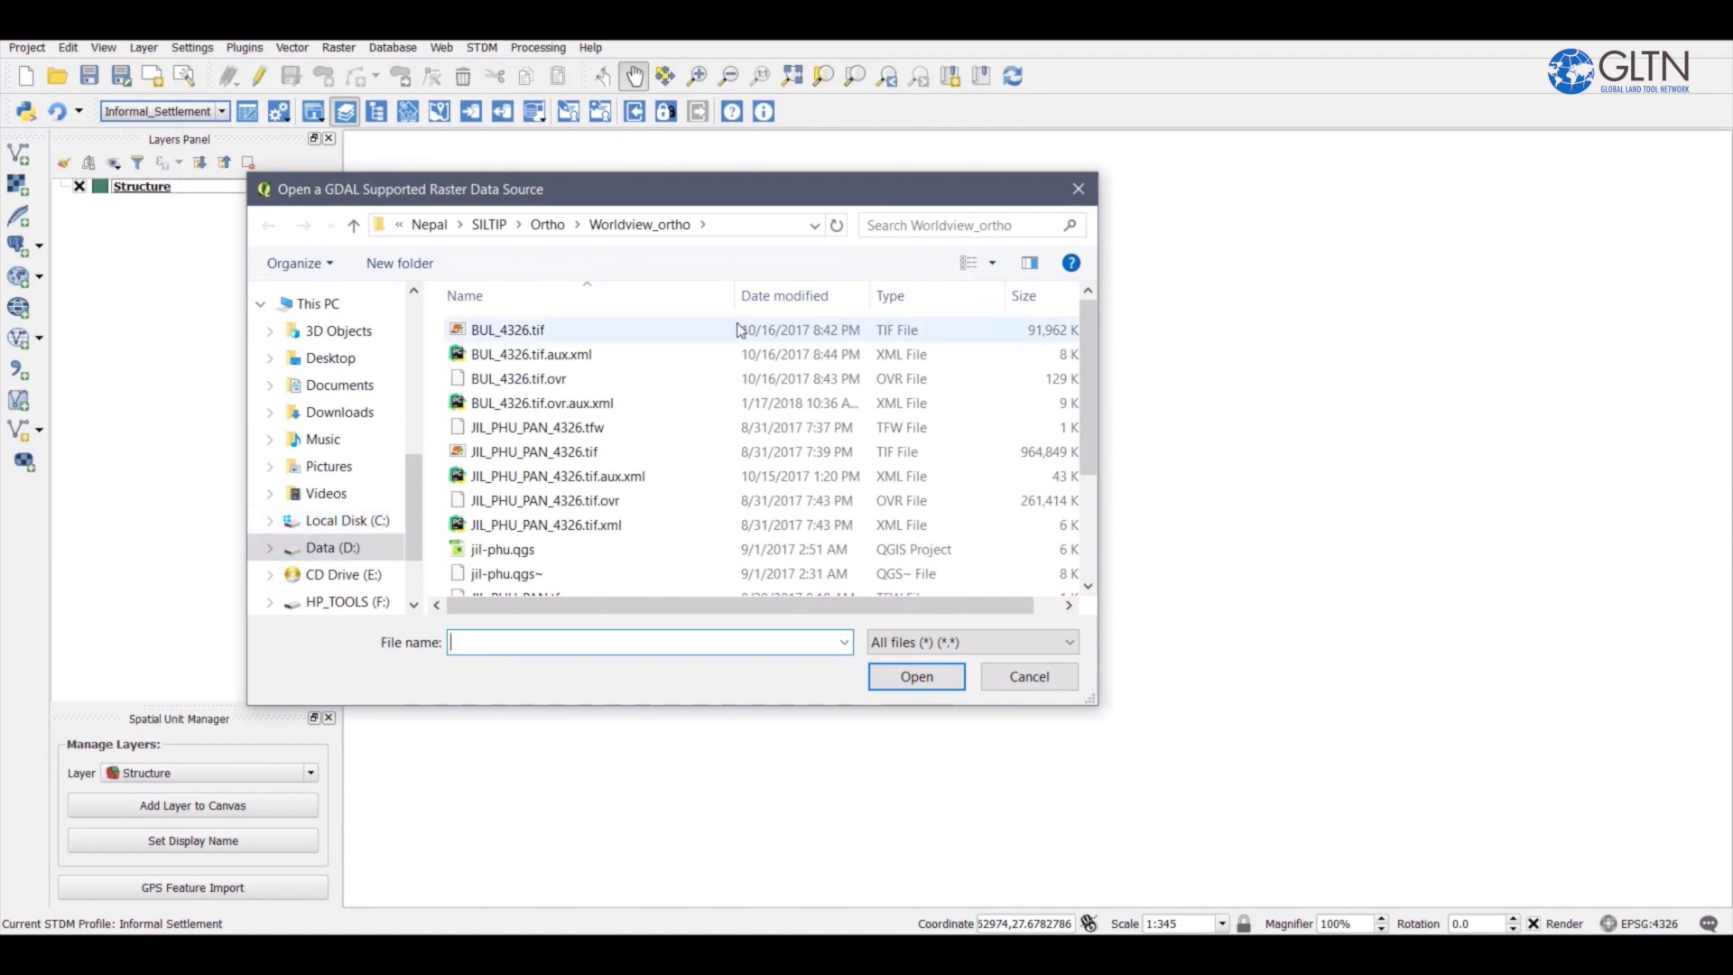
{"action": "left_click", "coordinate": [550, 228]}
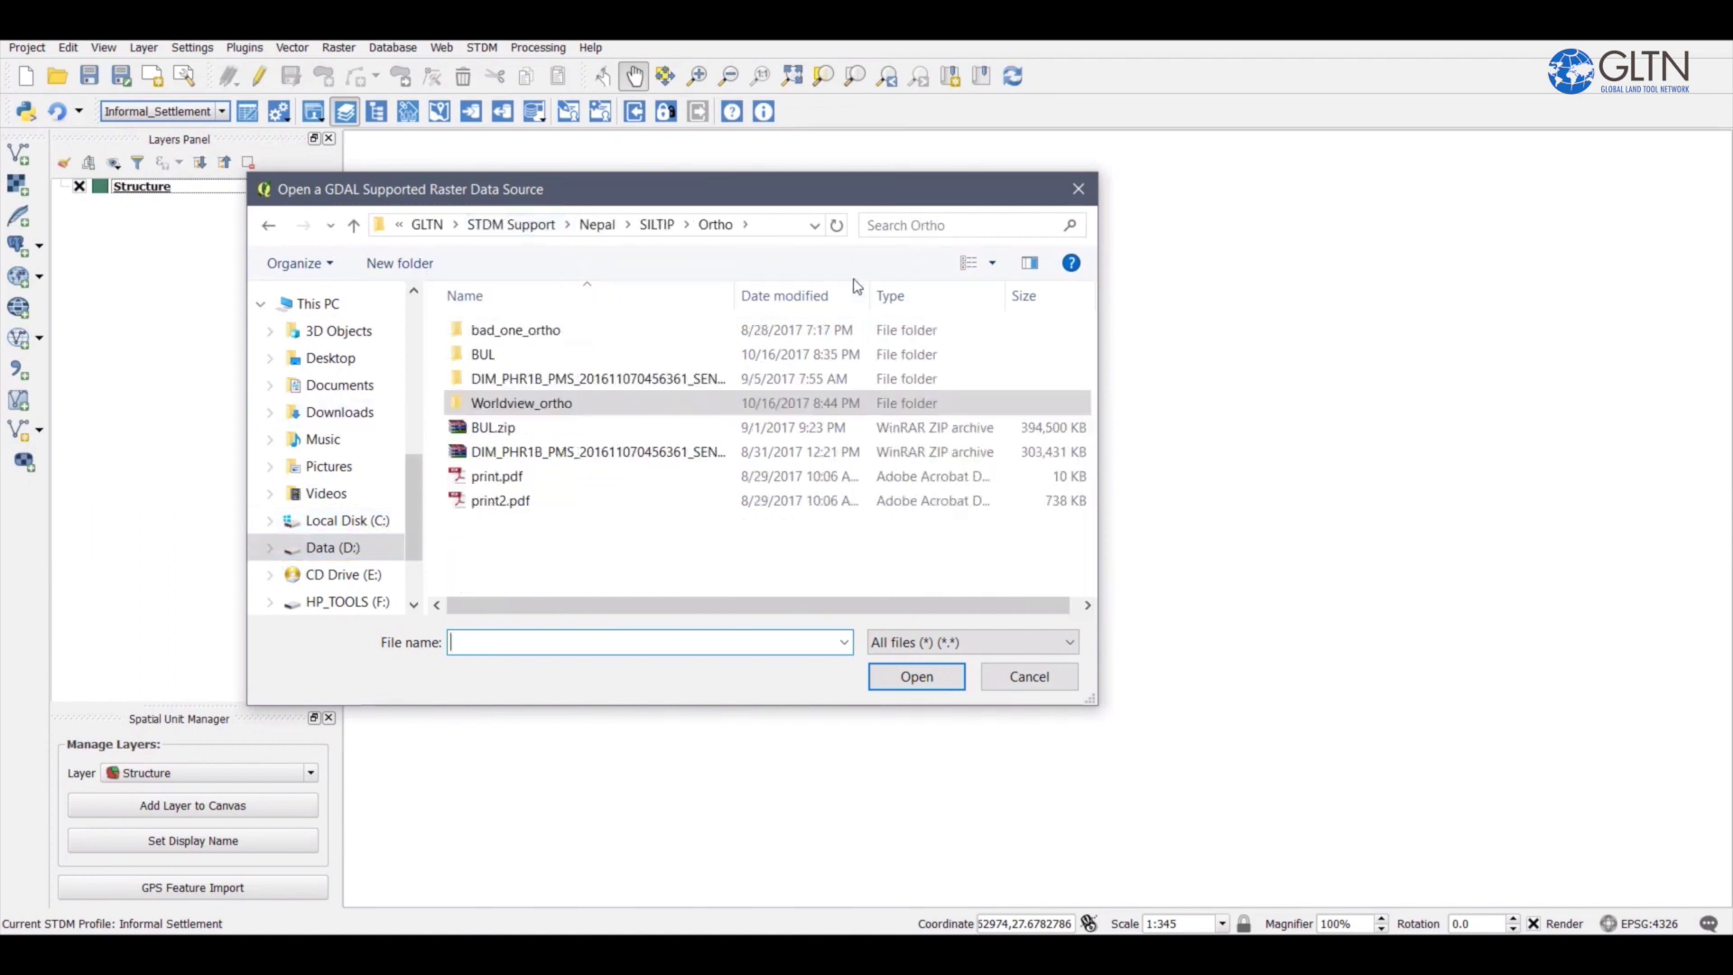
{"action": "double_click", "coordinate": [533, 408]}
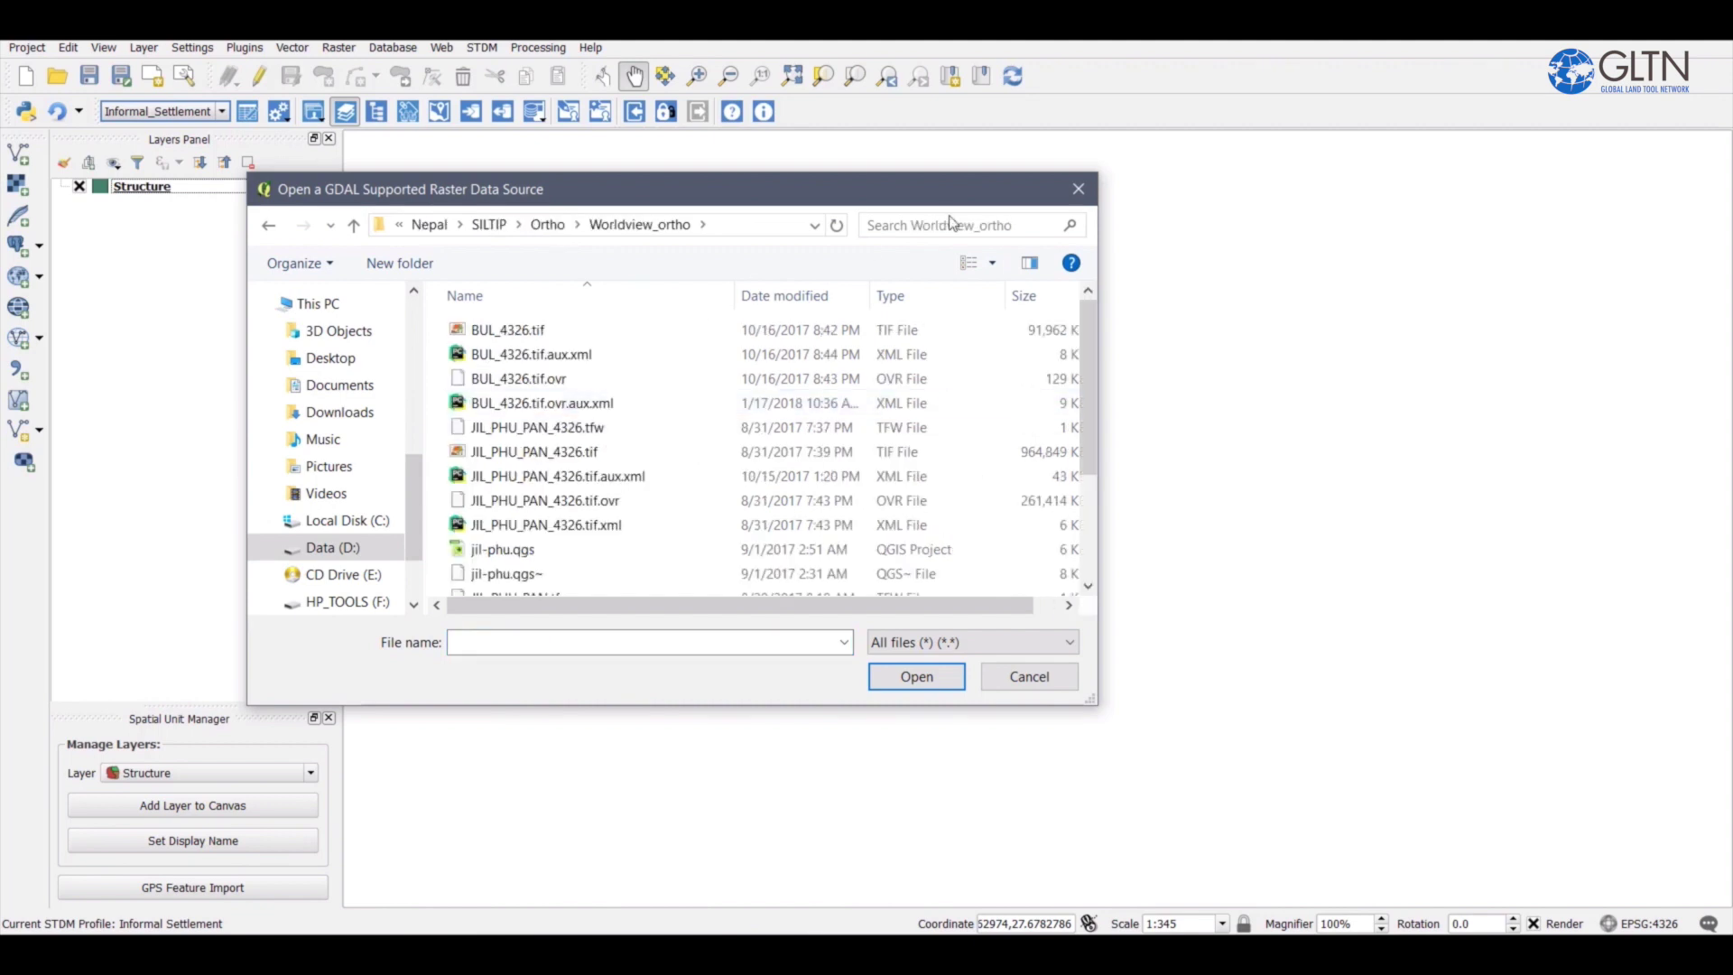
{"action": "left_click", "coordinate": [485, 460]}
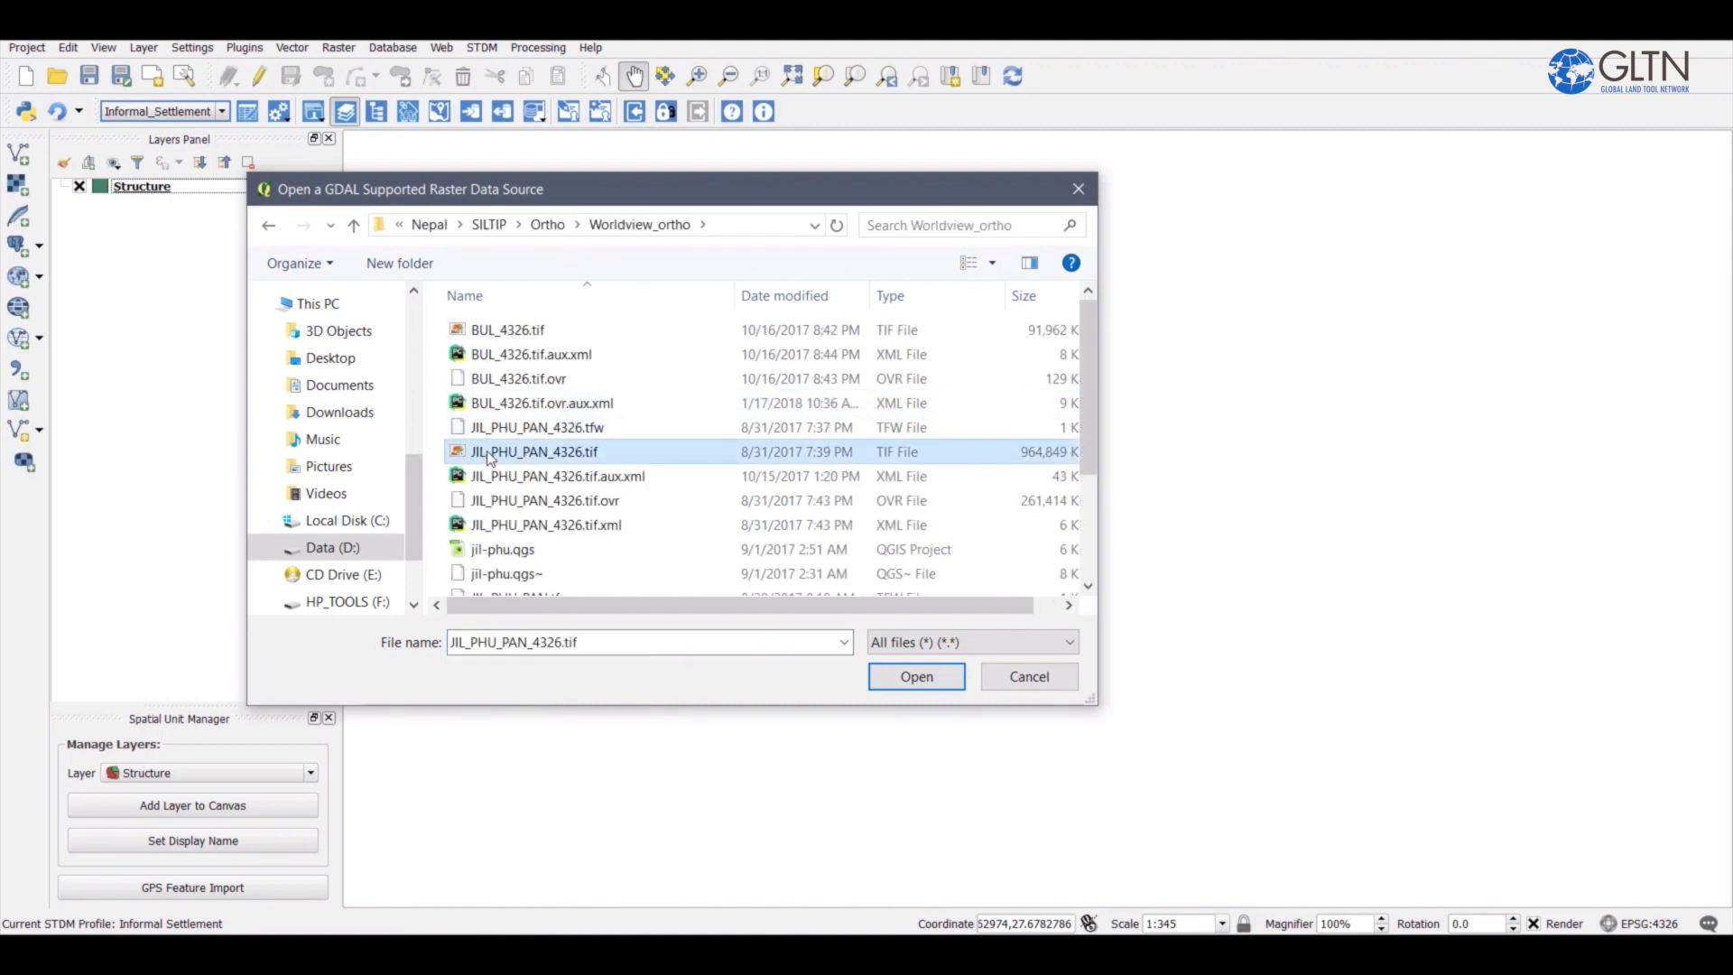
{"action": "left_click", "coordinate": [930, 688]}
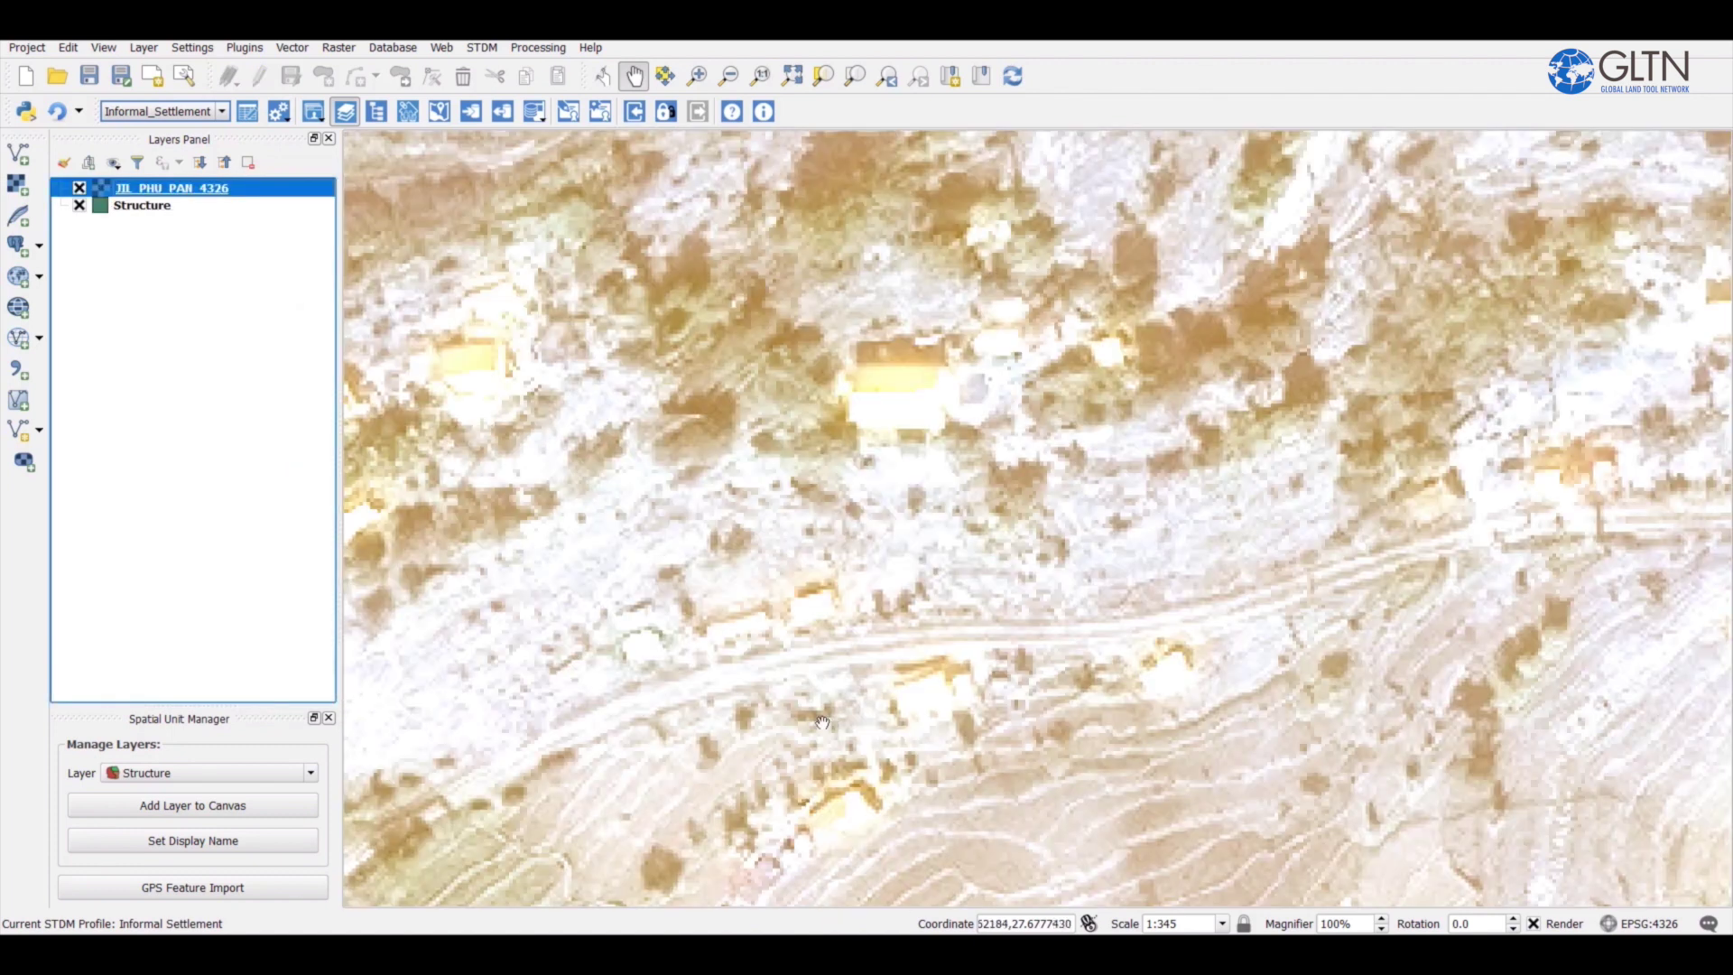
- Move JIL_PHU_PAN_4326 below Structure in the Layers panel and select the Structure layer
{"action": "scroll", "coordinate": [823, 722], "scroll_direction": "down", "scroll_amount": 2}
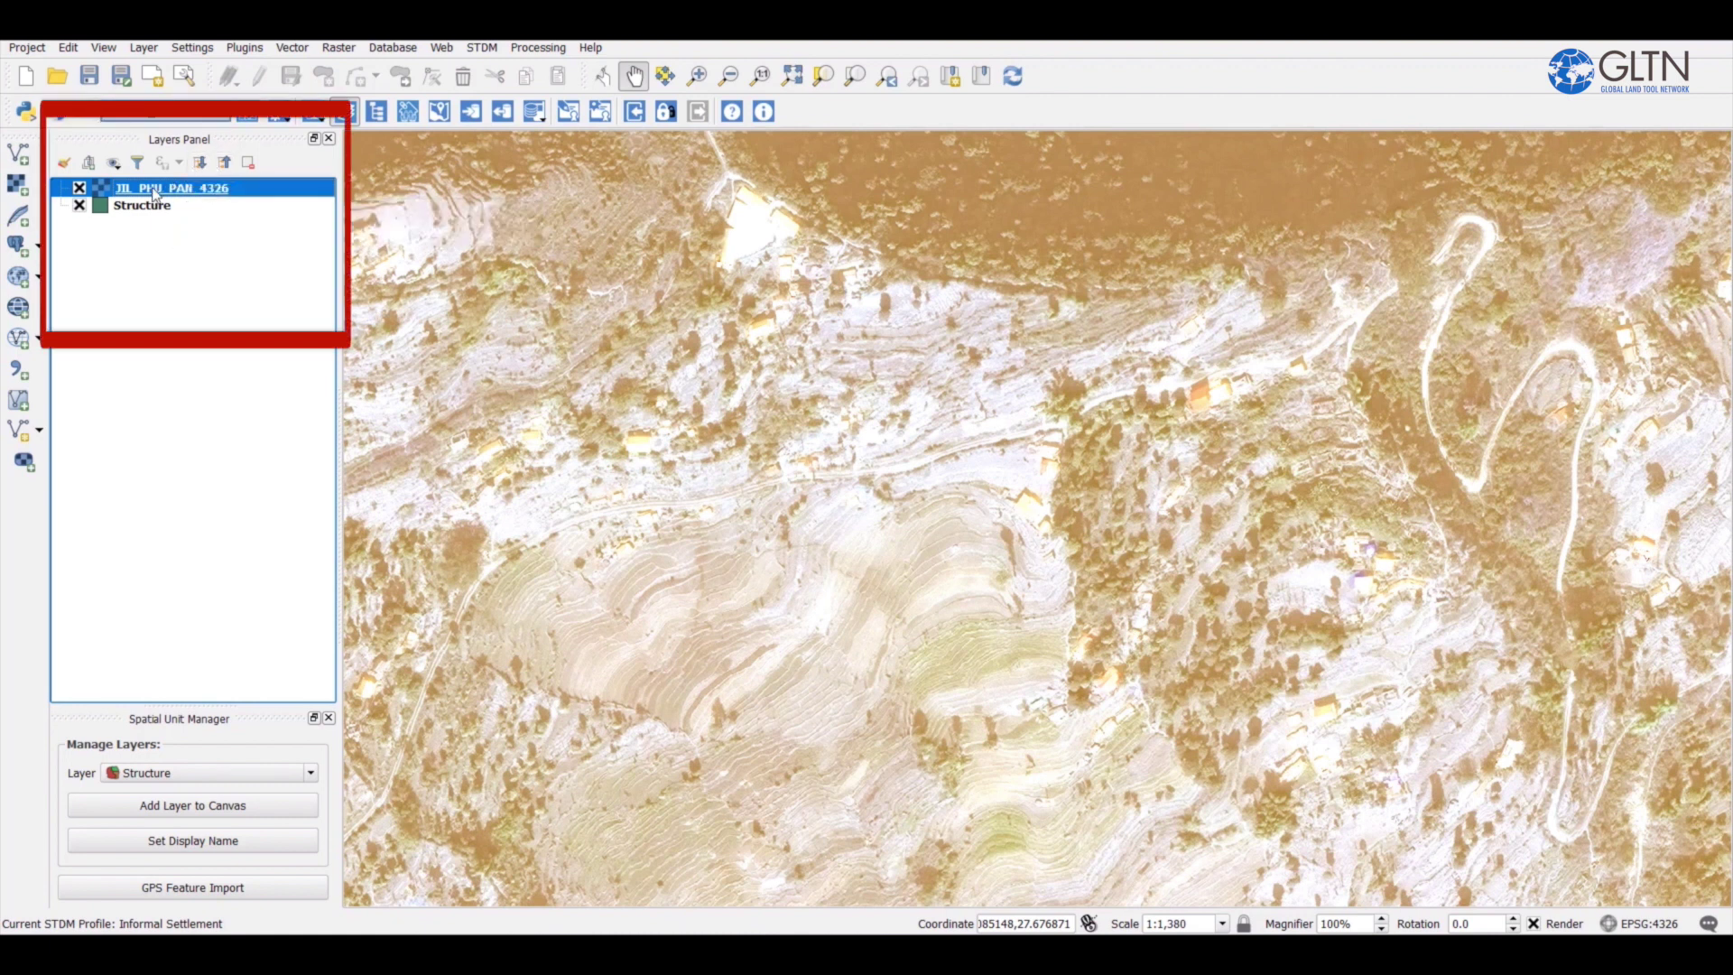
{"action": "left_click_drag", "start_coordinate": [155, 194], "coordinate": [142, 235]}
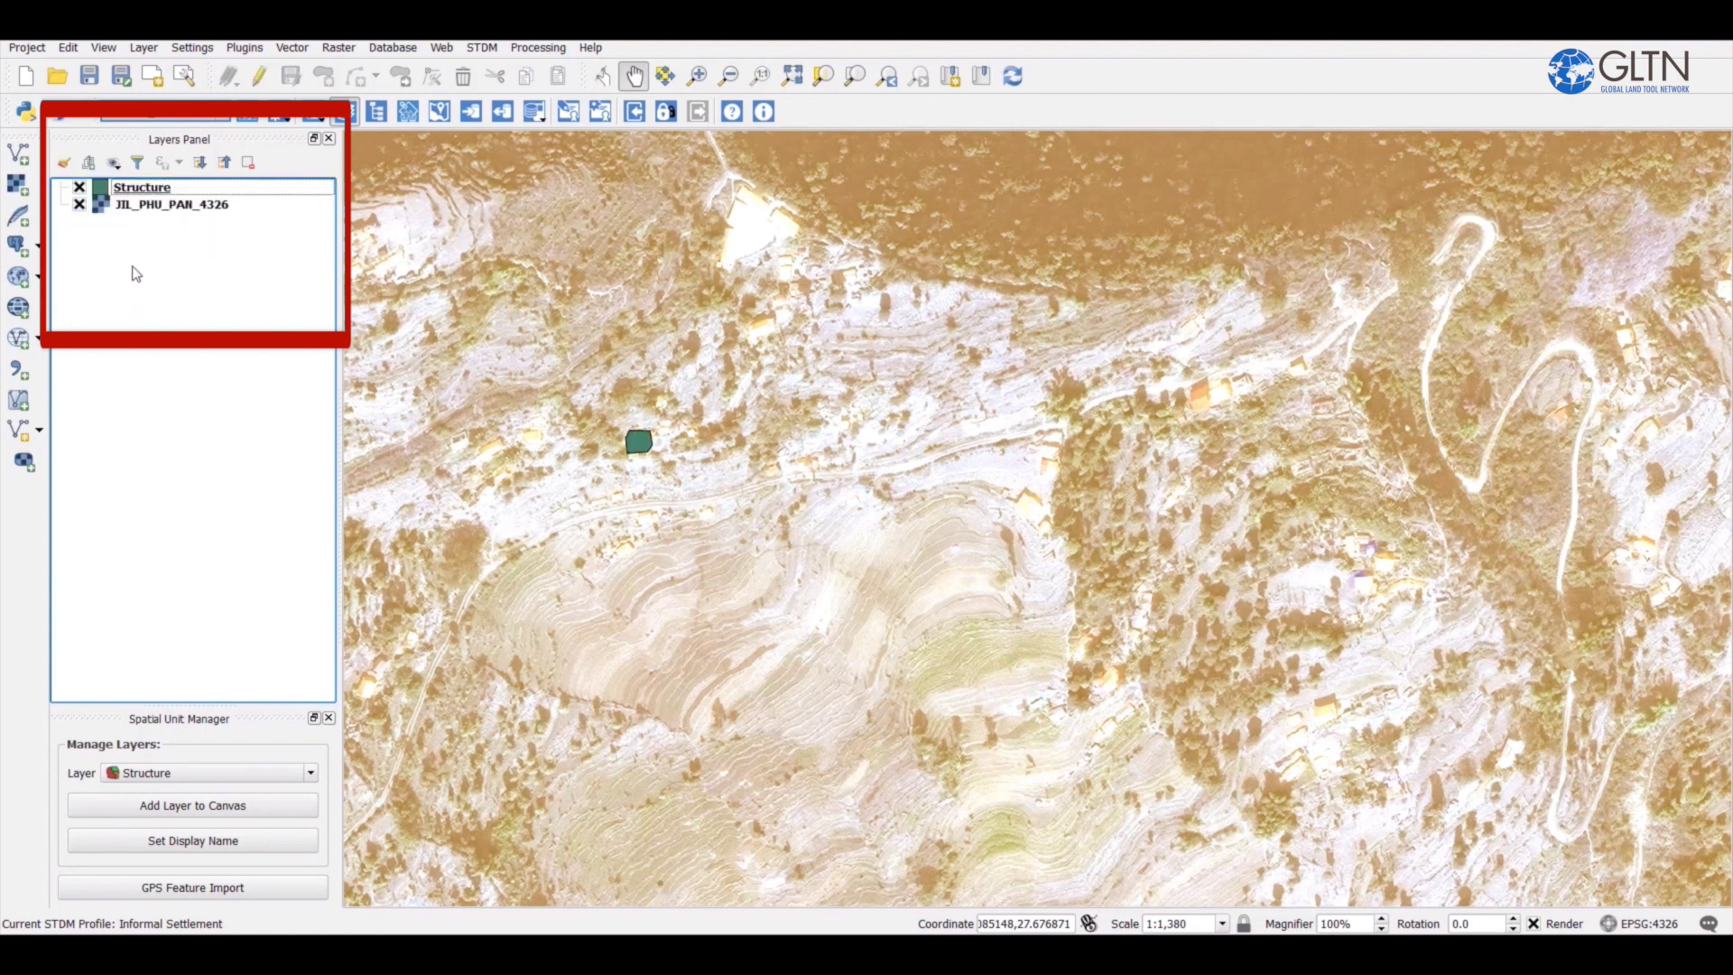
{"action": "left_click", "coordinate": [143, 188]}
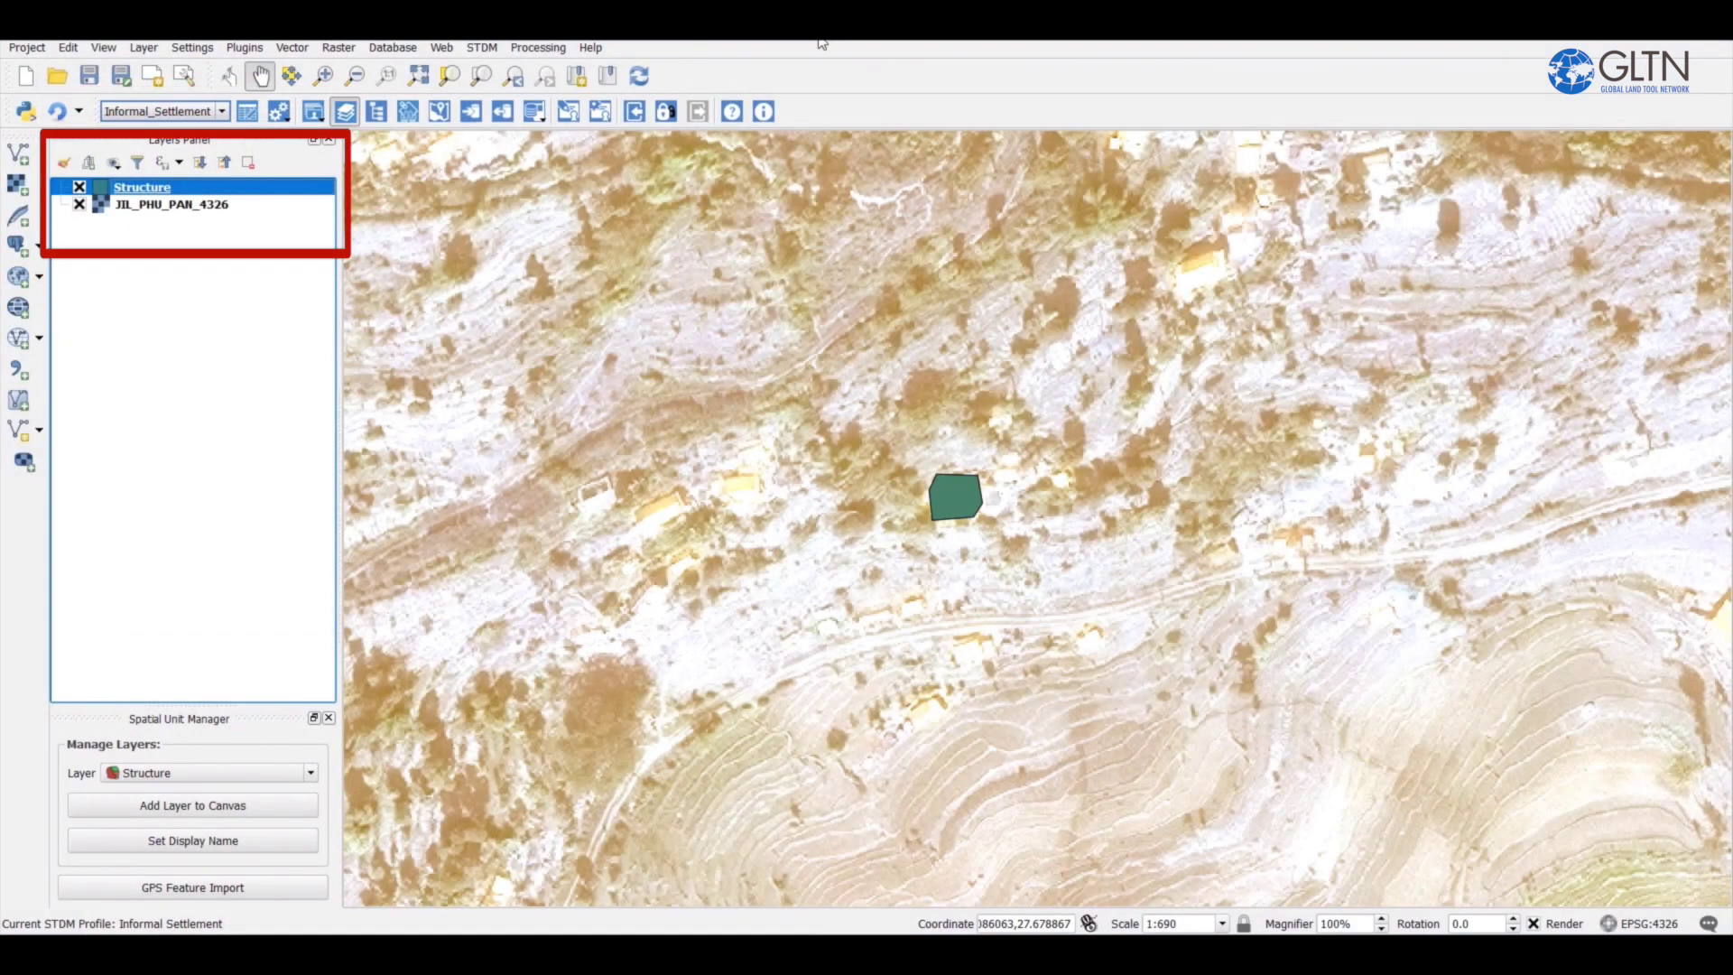
- Enable the Digitizing Toolbar and put the Structure layer into edit mode
{"action": "right_click", "coordinate": [864, 84]}
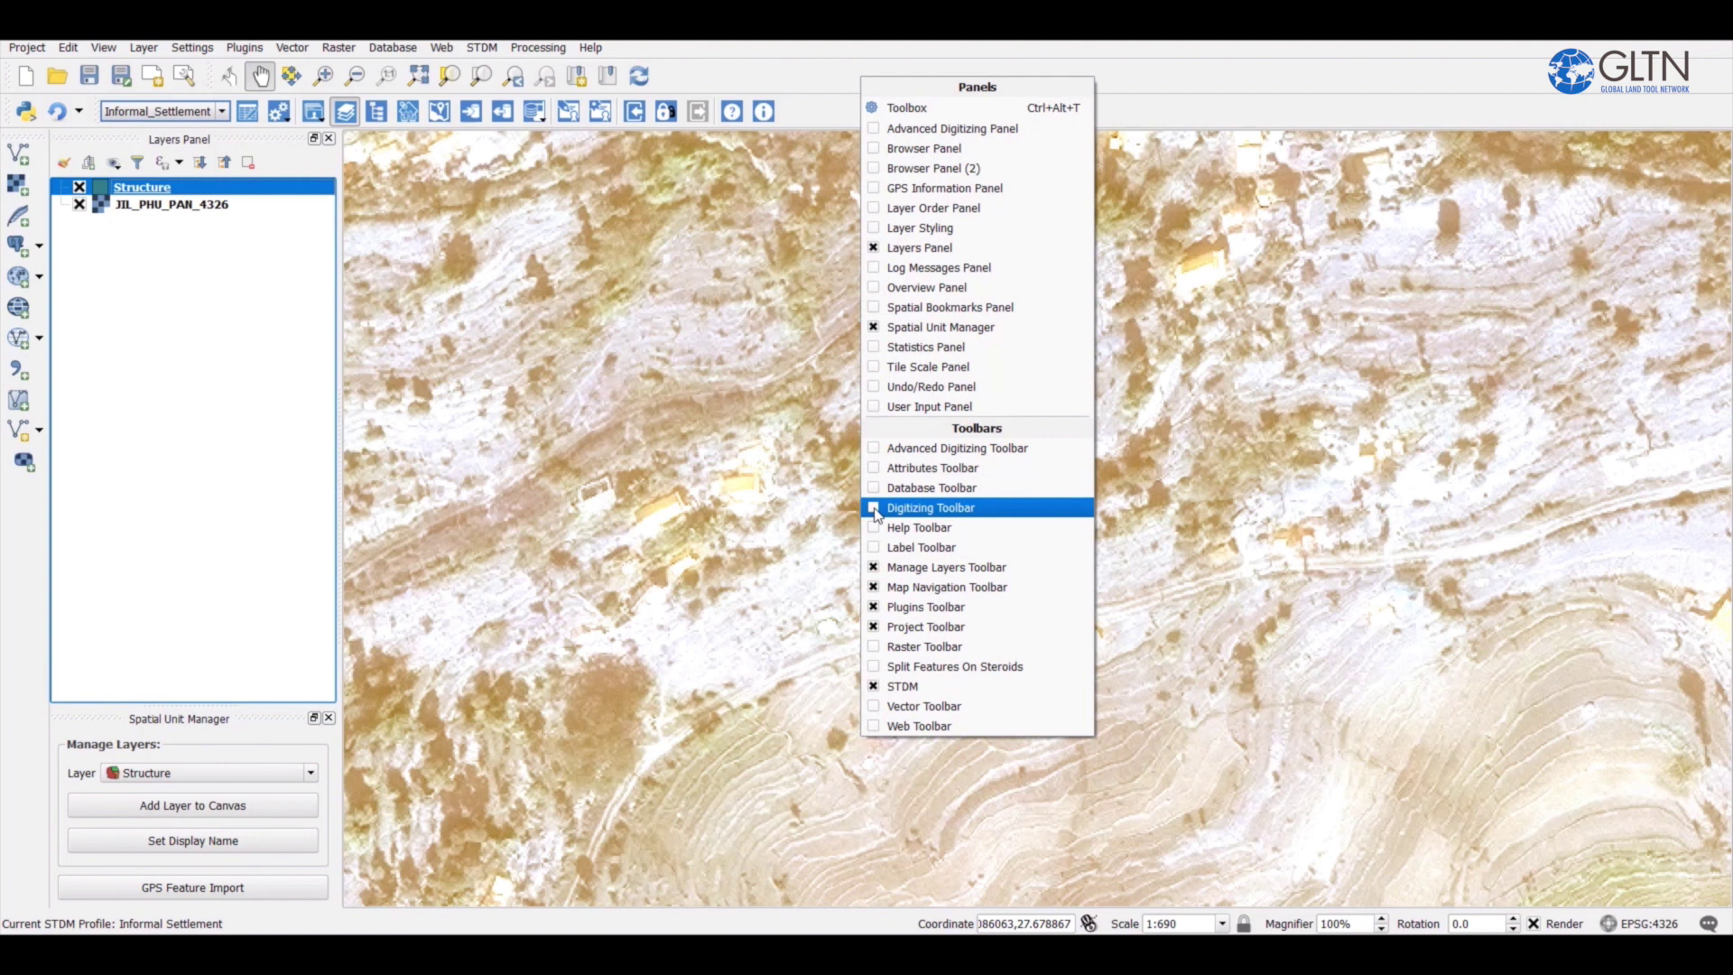
{"action": "left_click", "coordinate": [877, 508]}
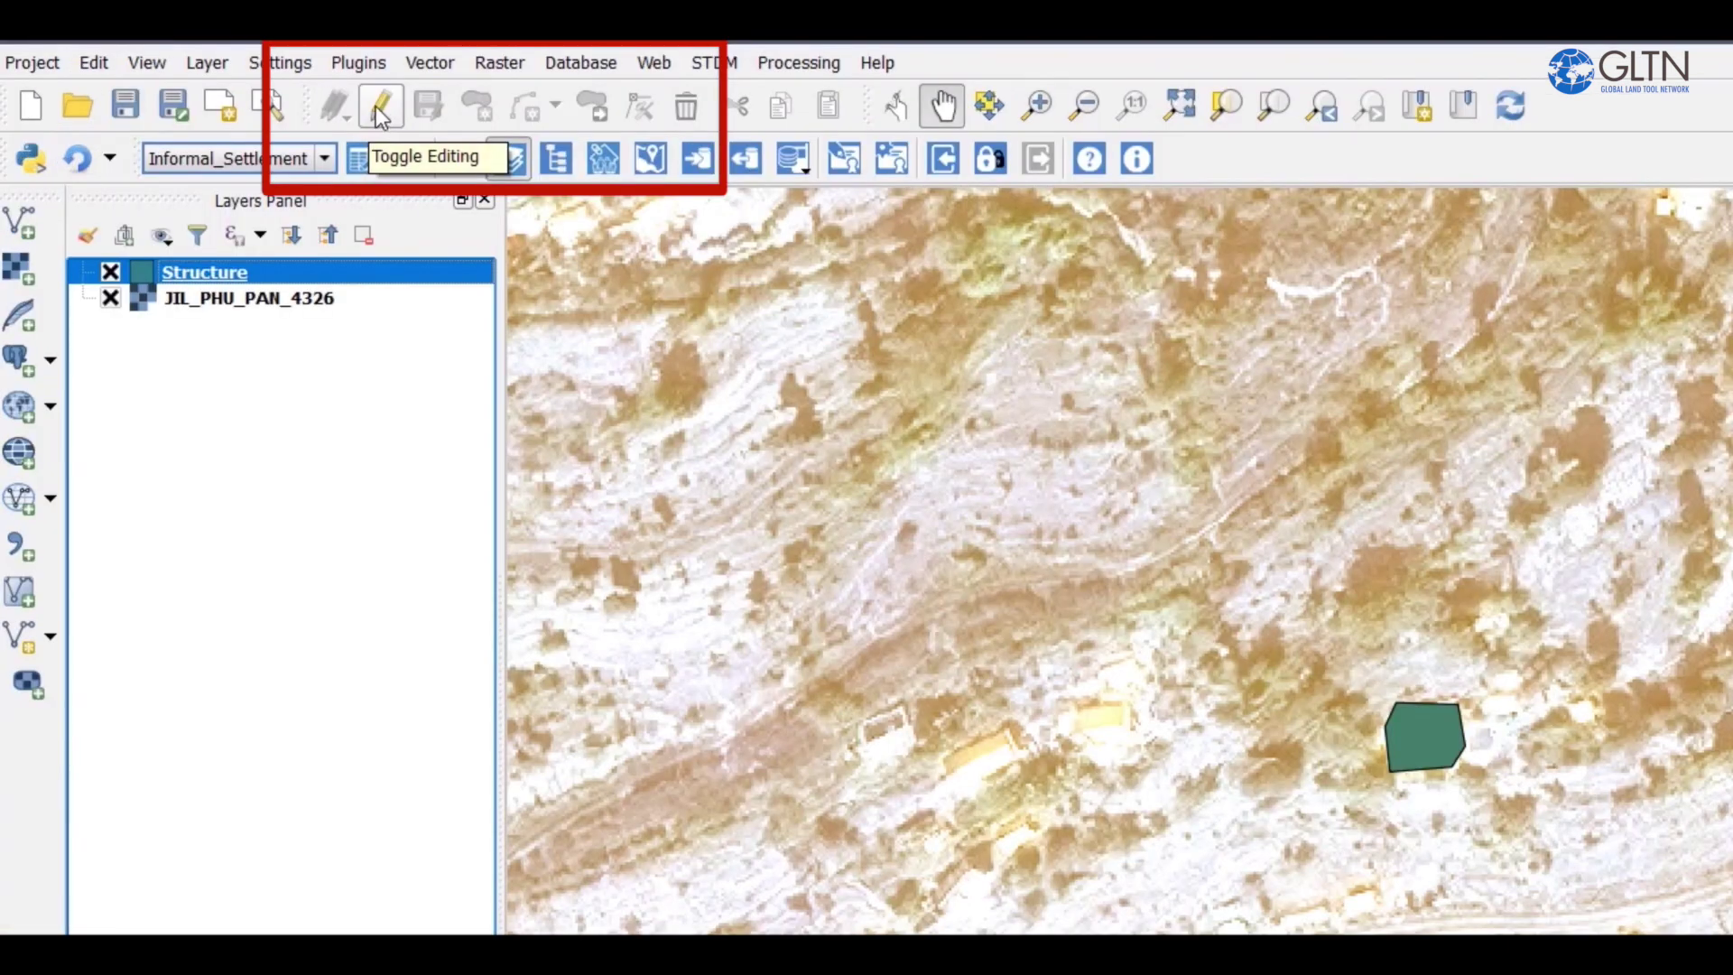
{"action": "left_click", "coordinate": [259, 76]}
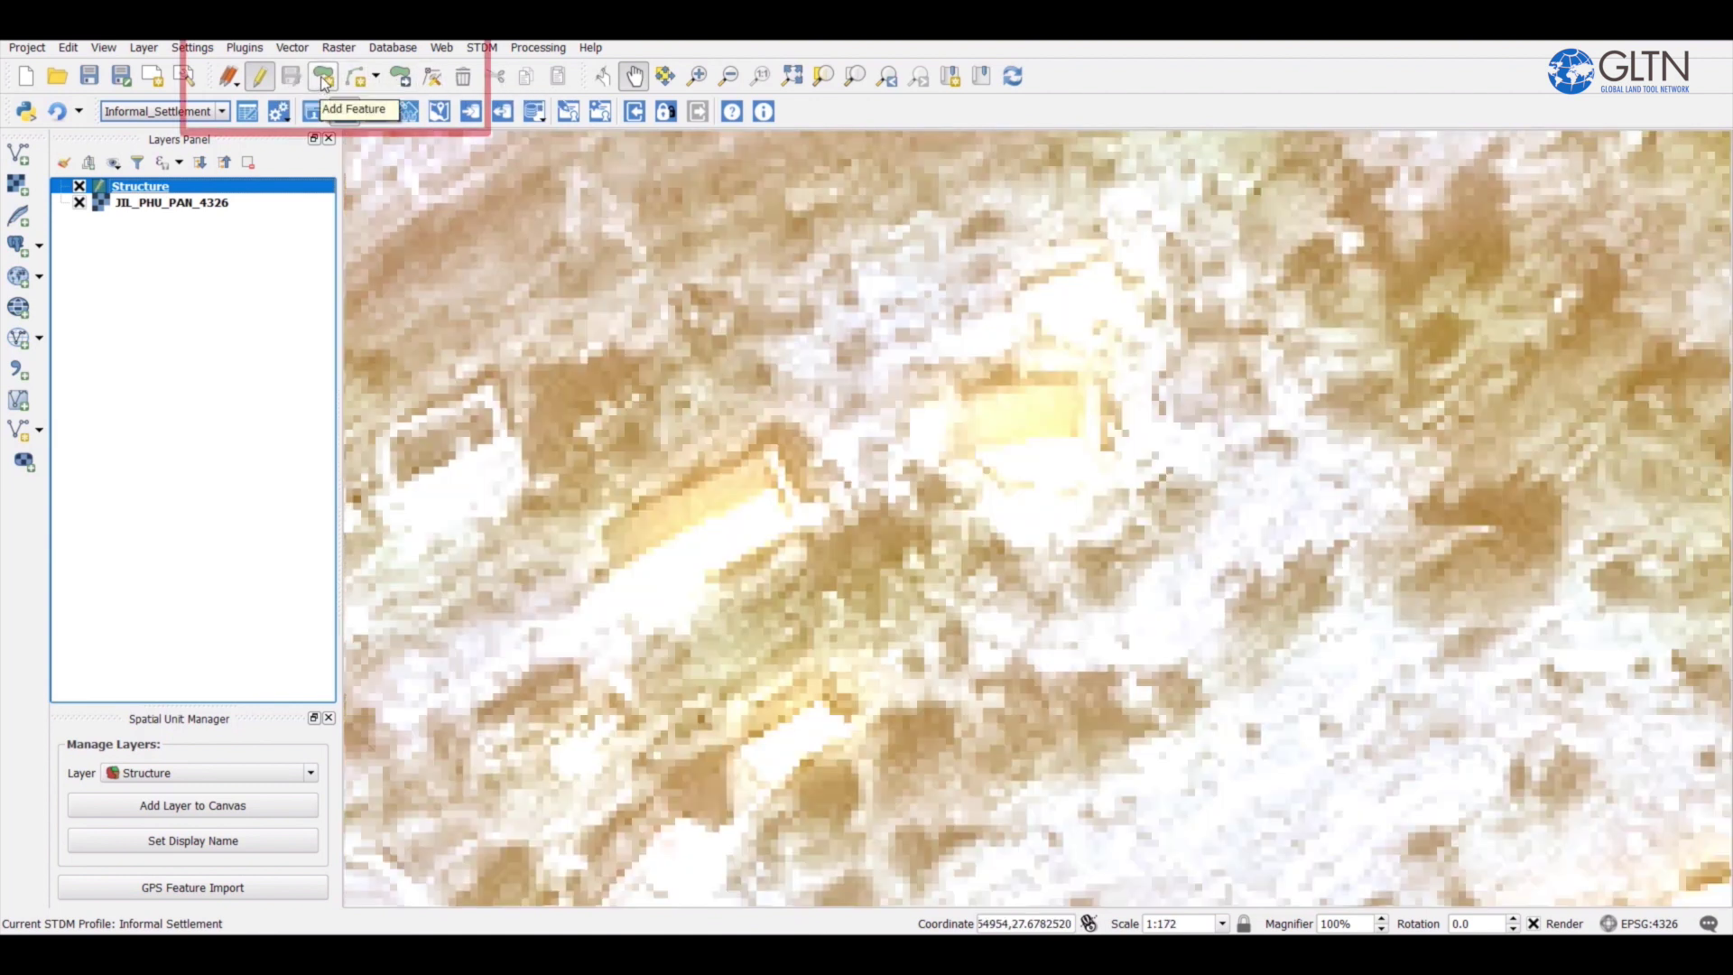
- Trace the building outline corner by corner and finish the polygon to open Structure Editor
{"action": "left_click", "coordinate": [325, 80]}
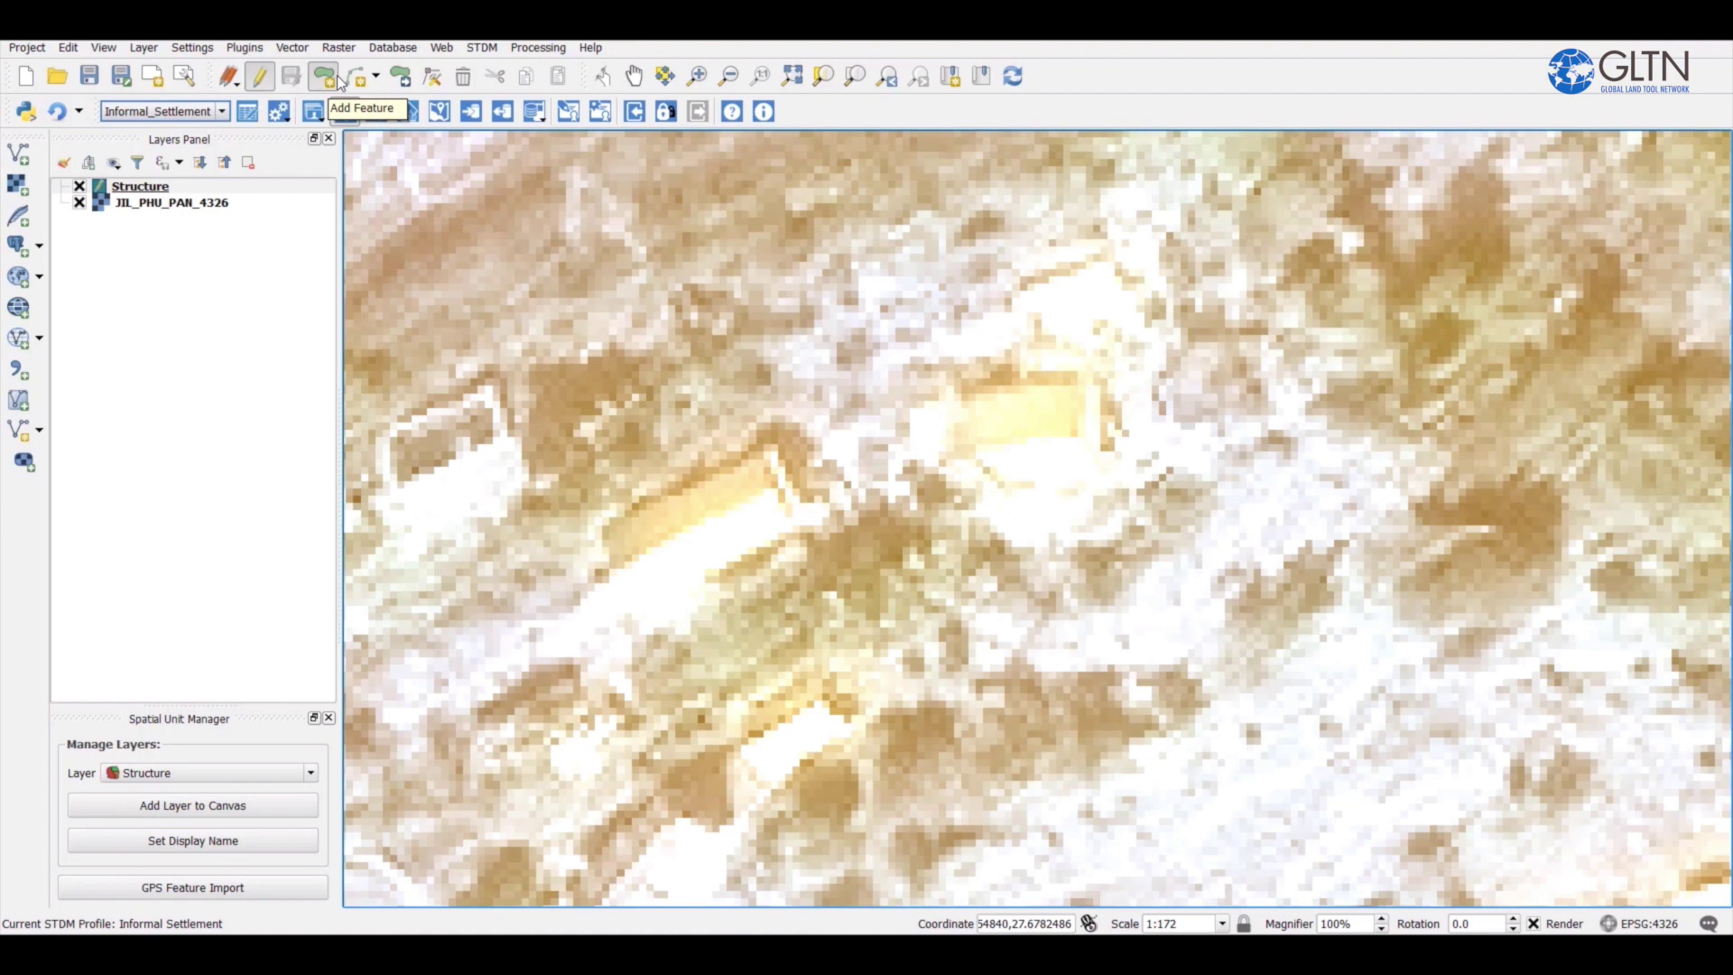
{"action": "left_click", "coordinate": [604, 524]}
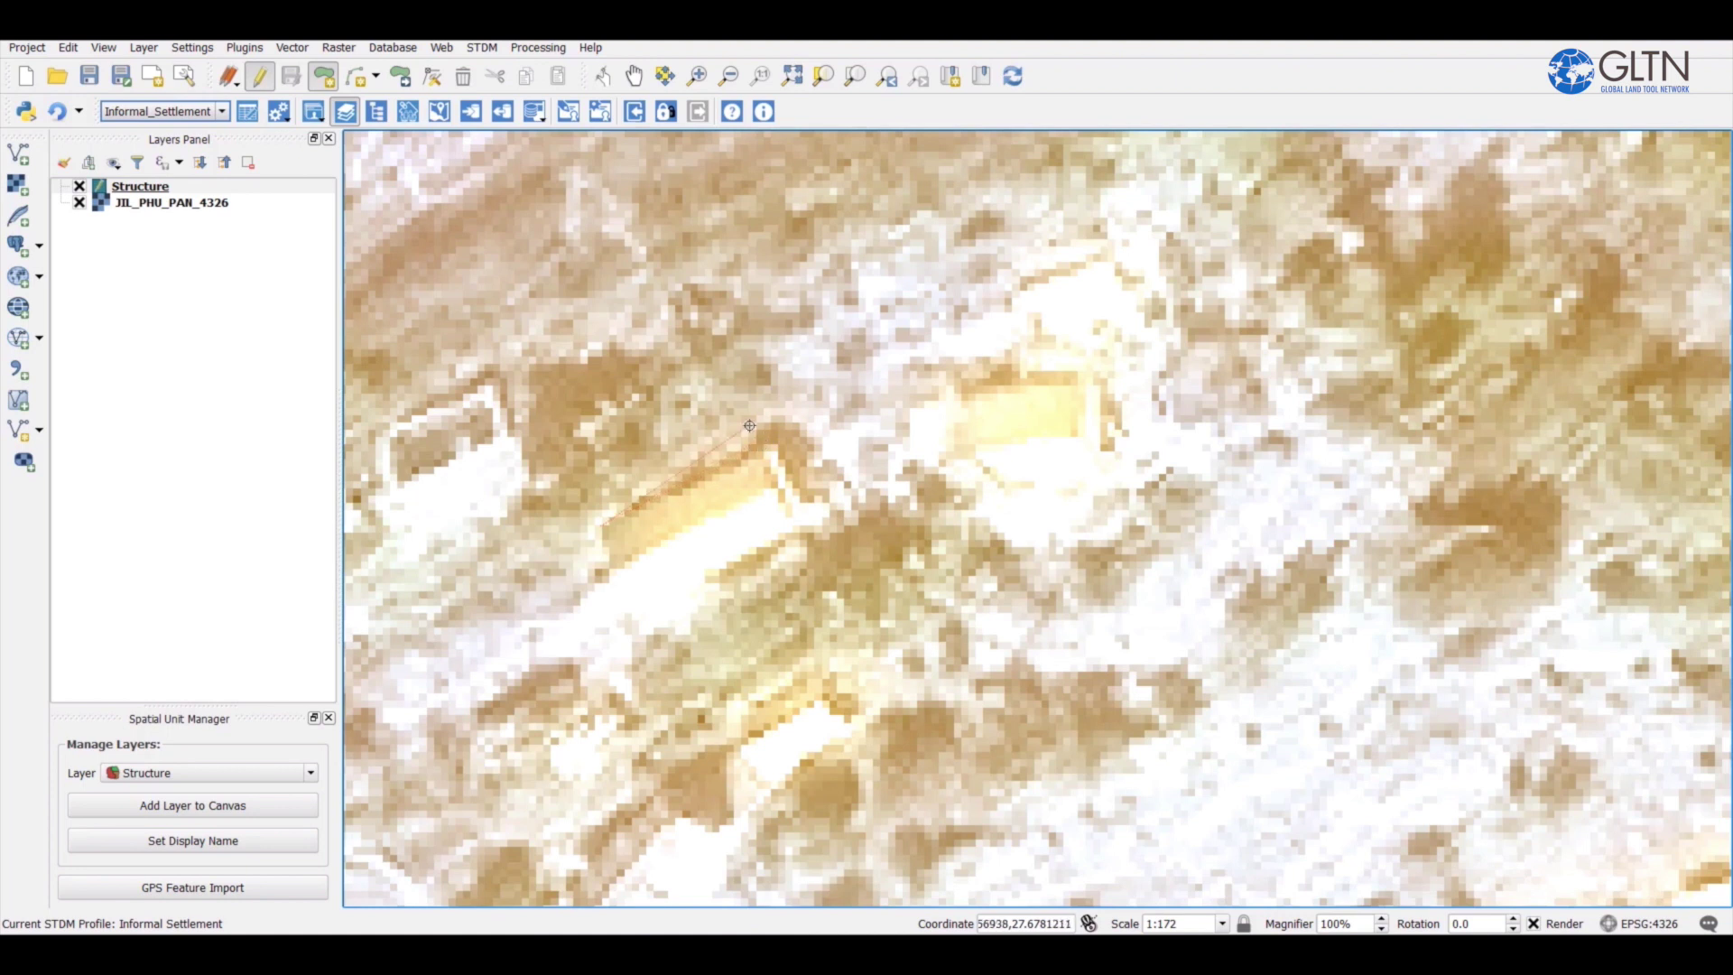
{"action": "left_click", "coordinate": [773, 443]}
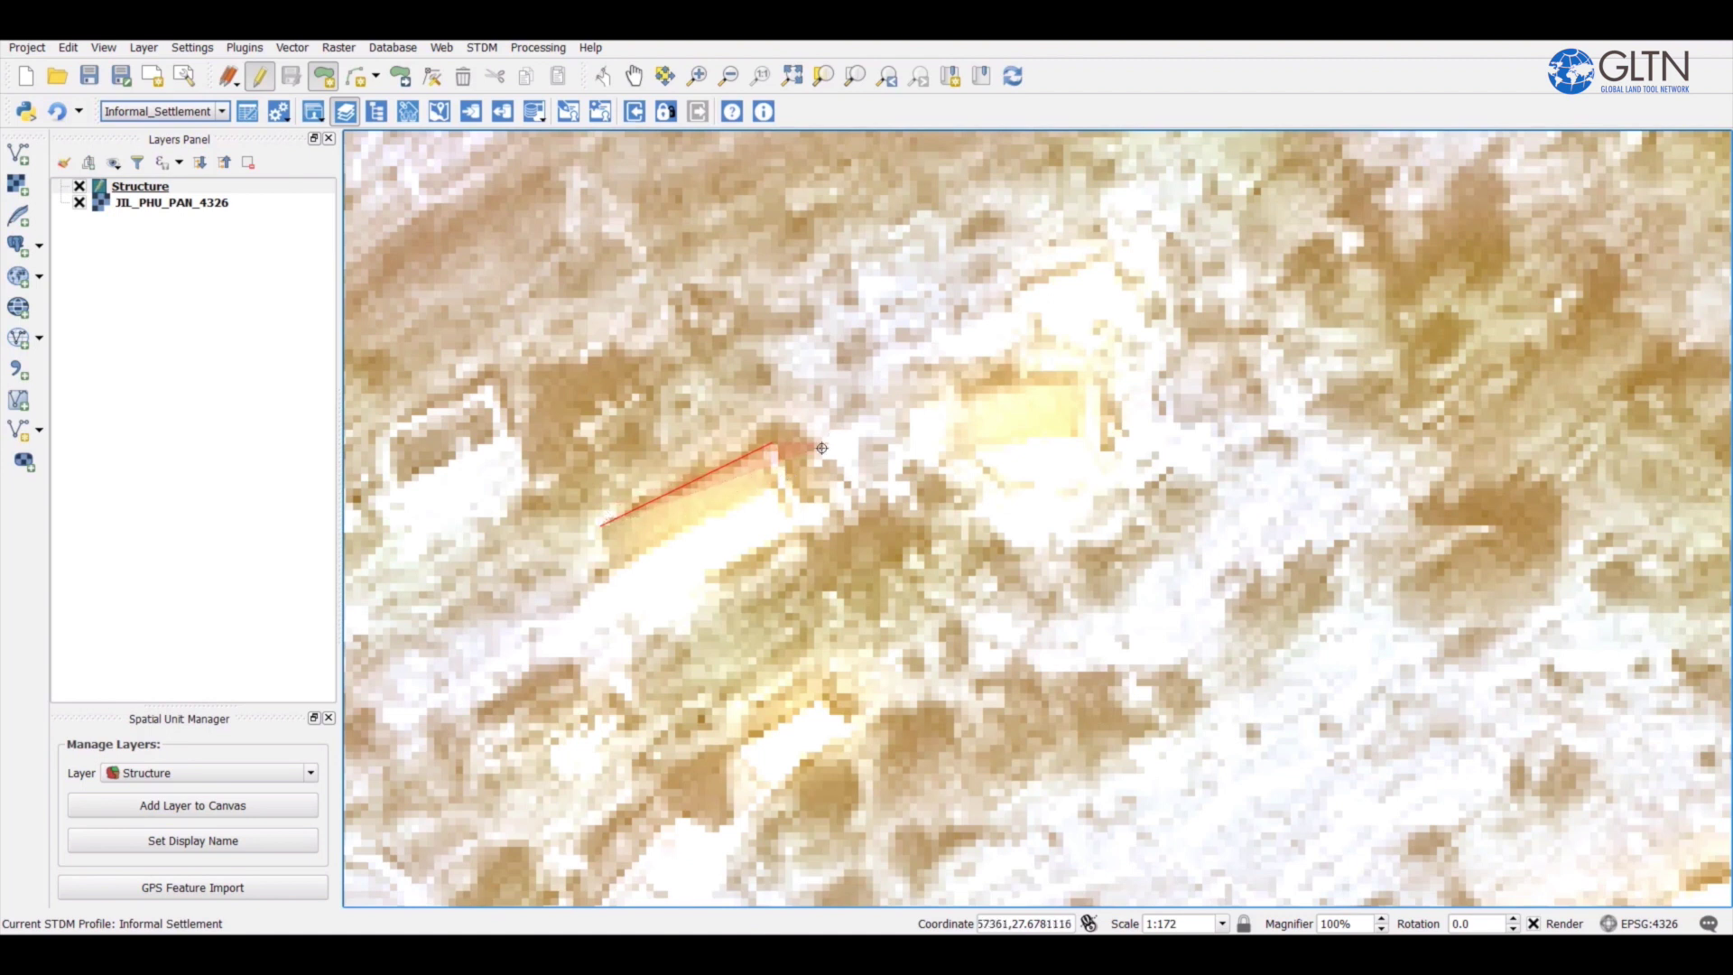
{"action": "left_click", "coordinate": [809, 523]}
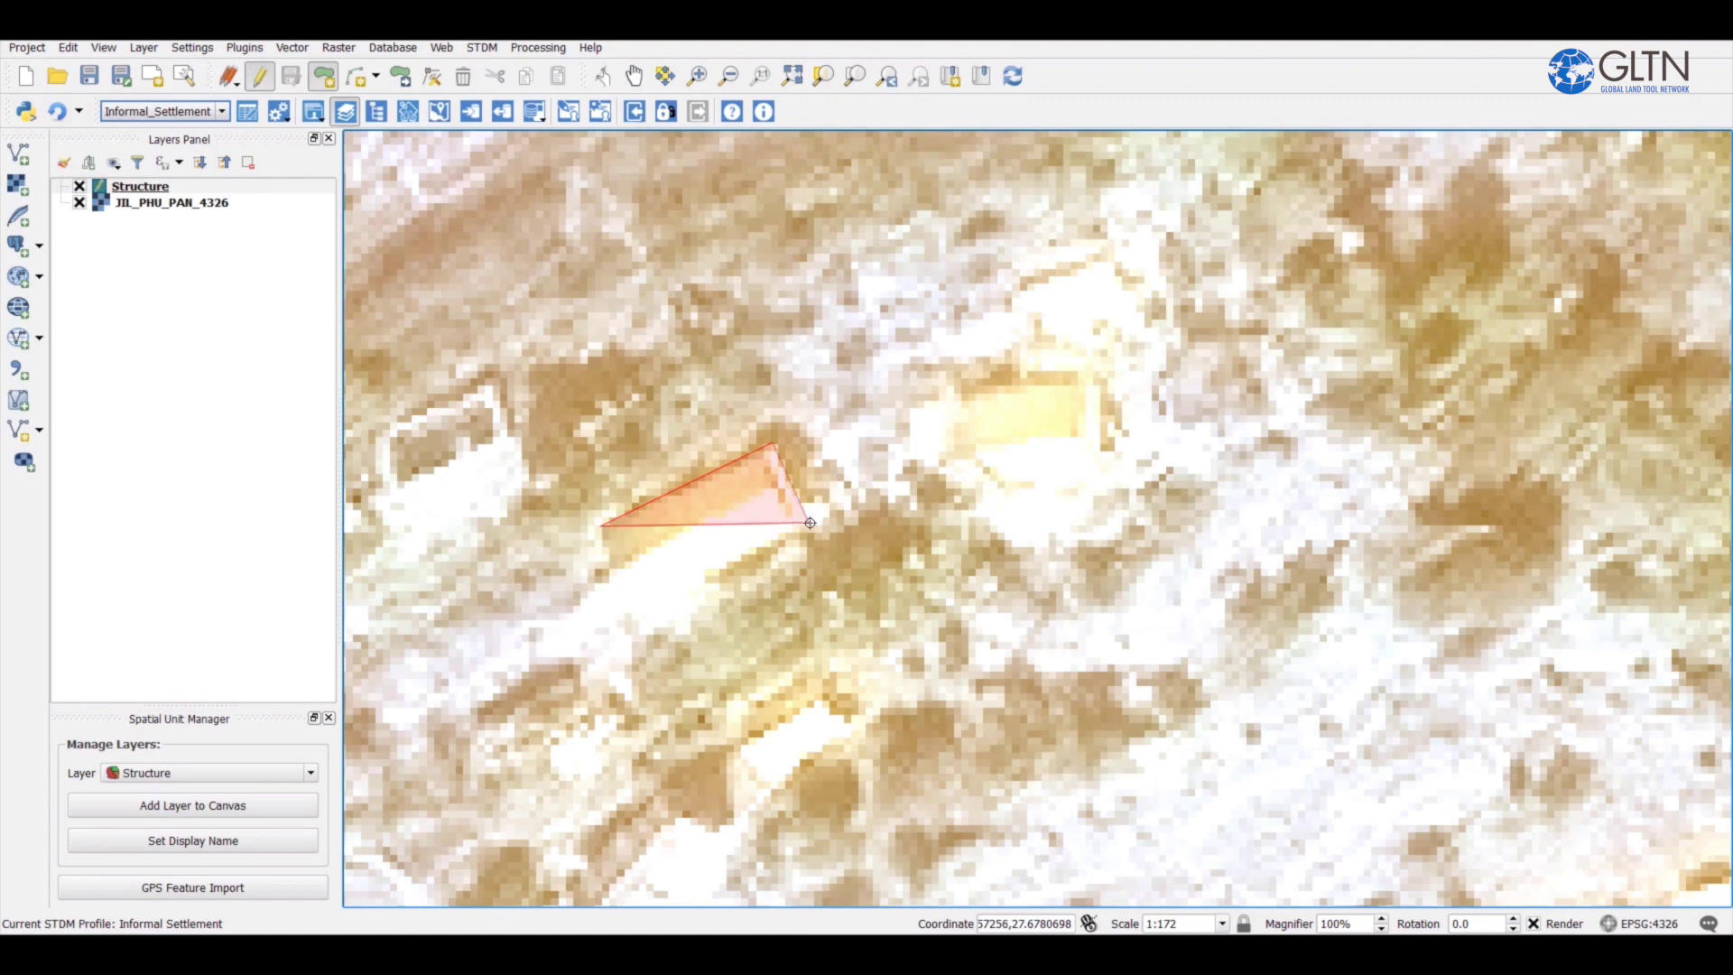
{"action": "left_click", "coordinate": [707, 579]}
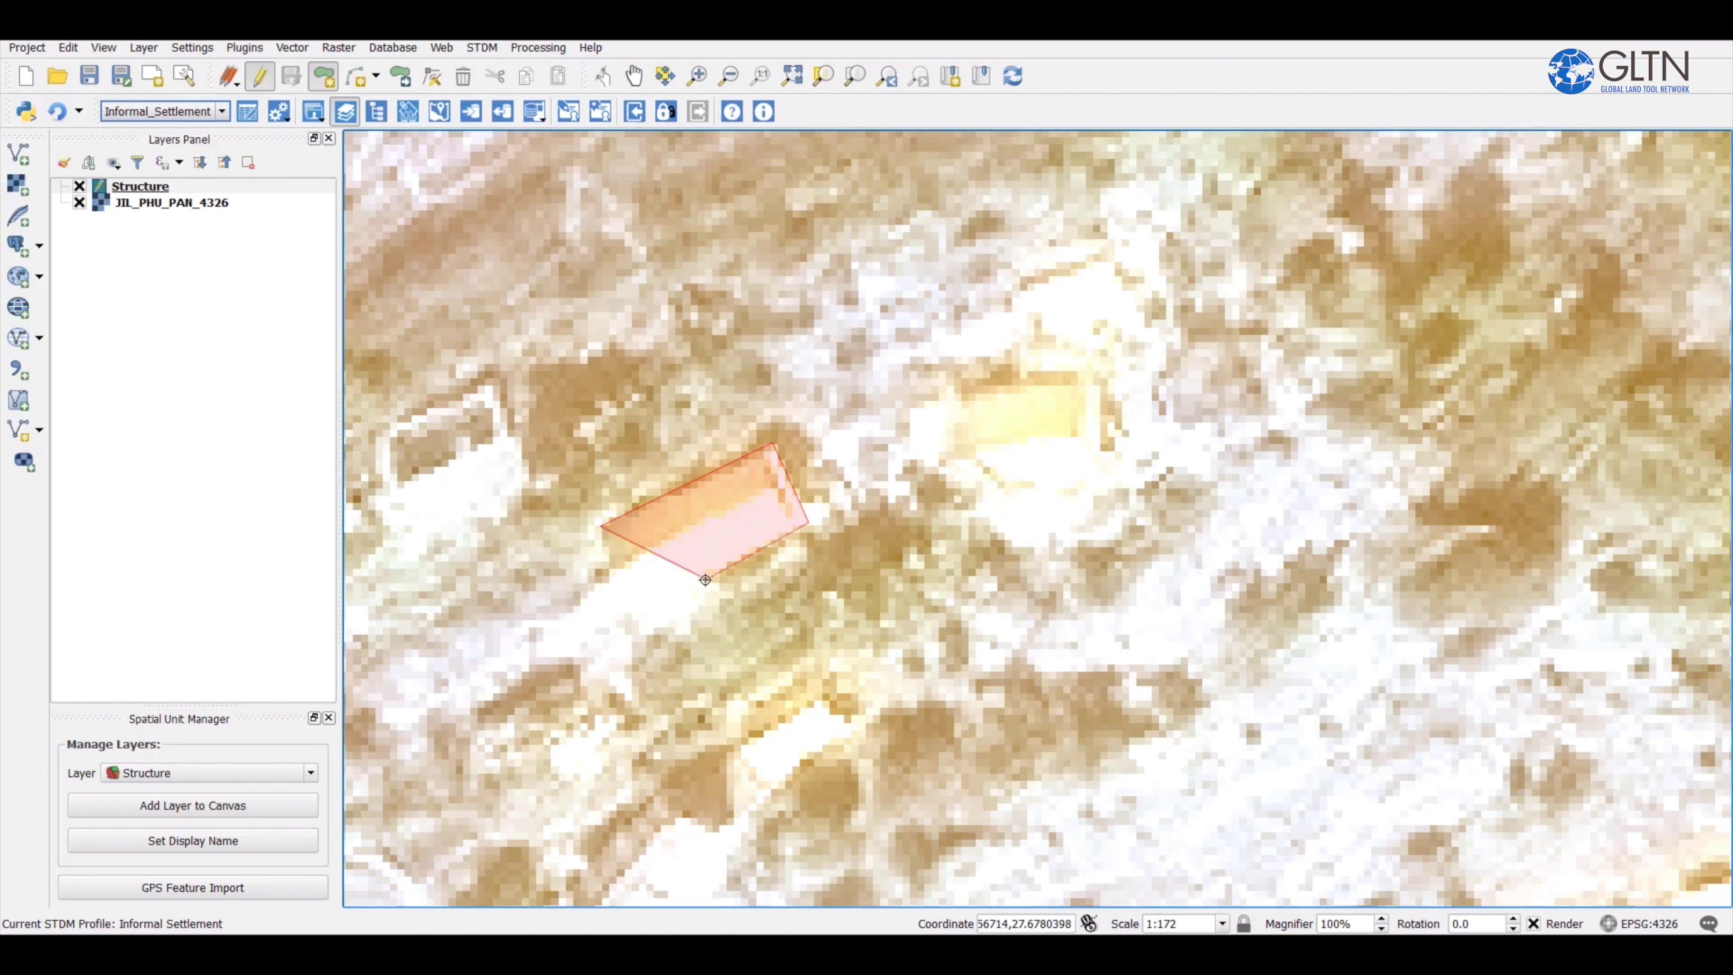
{"action": "left_click", "coordinate": [635, 603]}
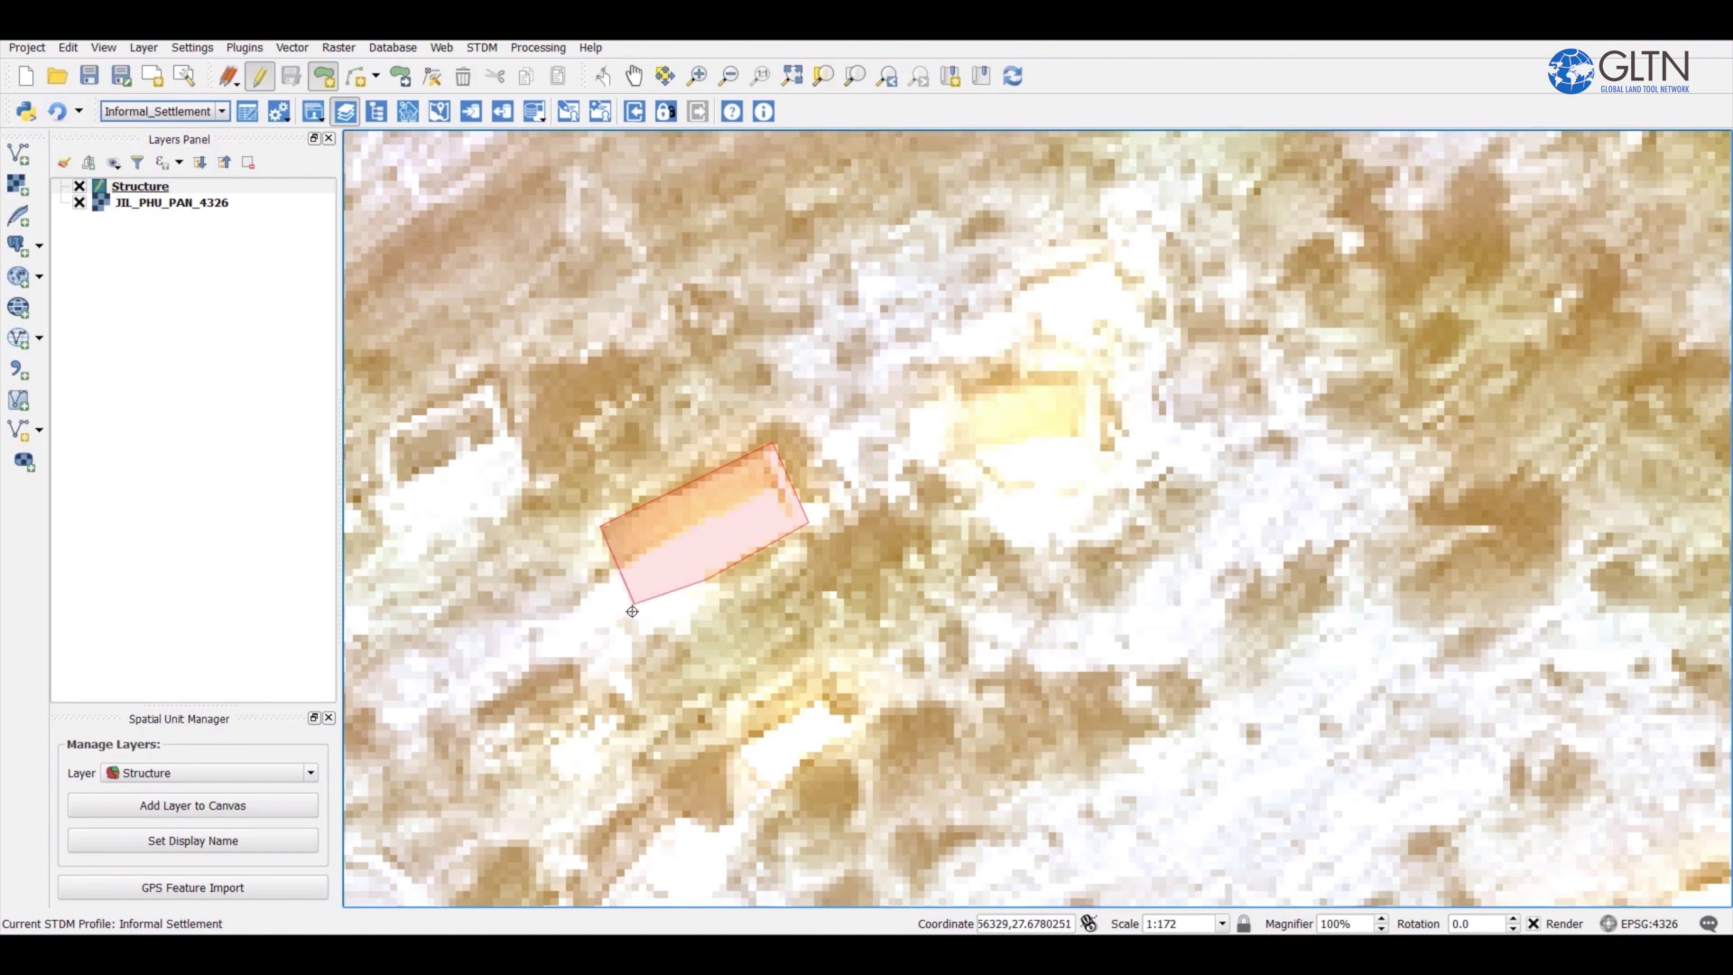
{"action": "right_click", "coordinate": [632, 591]}
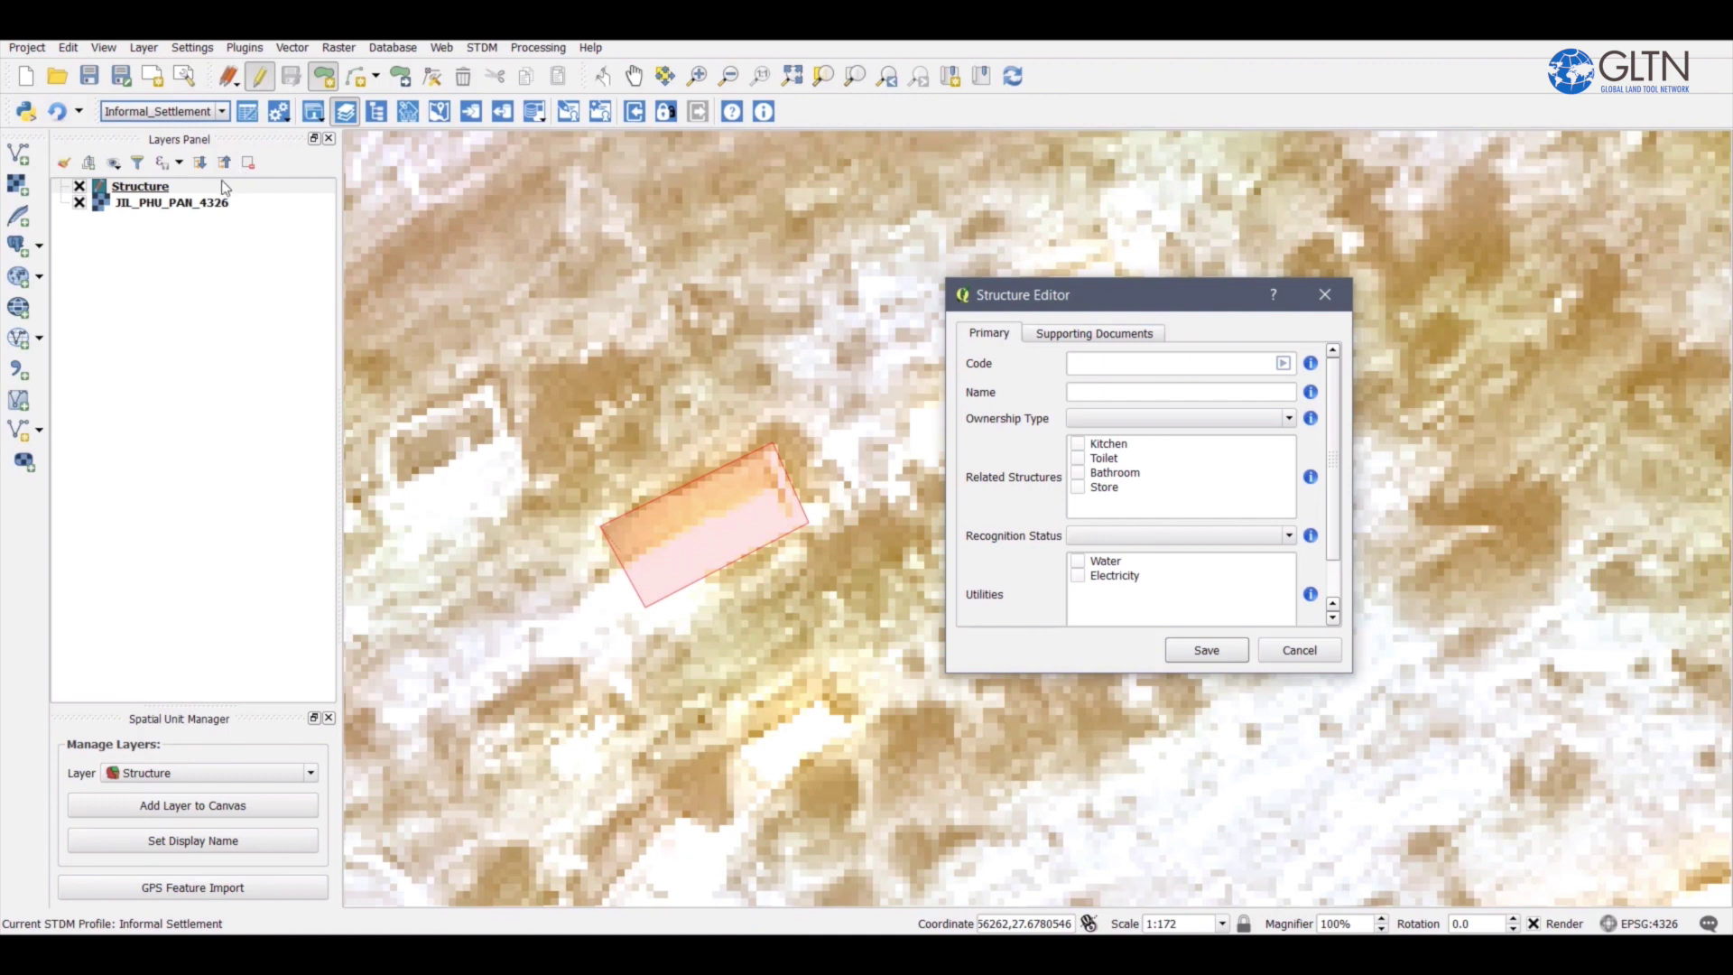
- Generate the structure code and attach shack_2.JPG under Supporting Documents
{"action": "left_click", "coordinate": [1282, 363]}
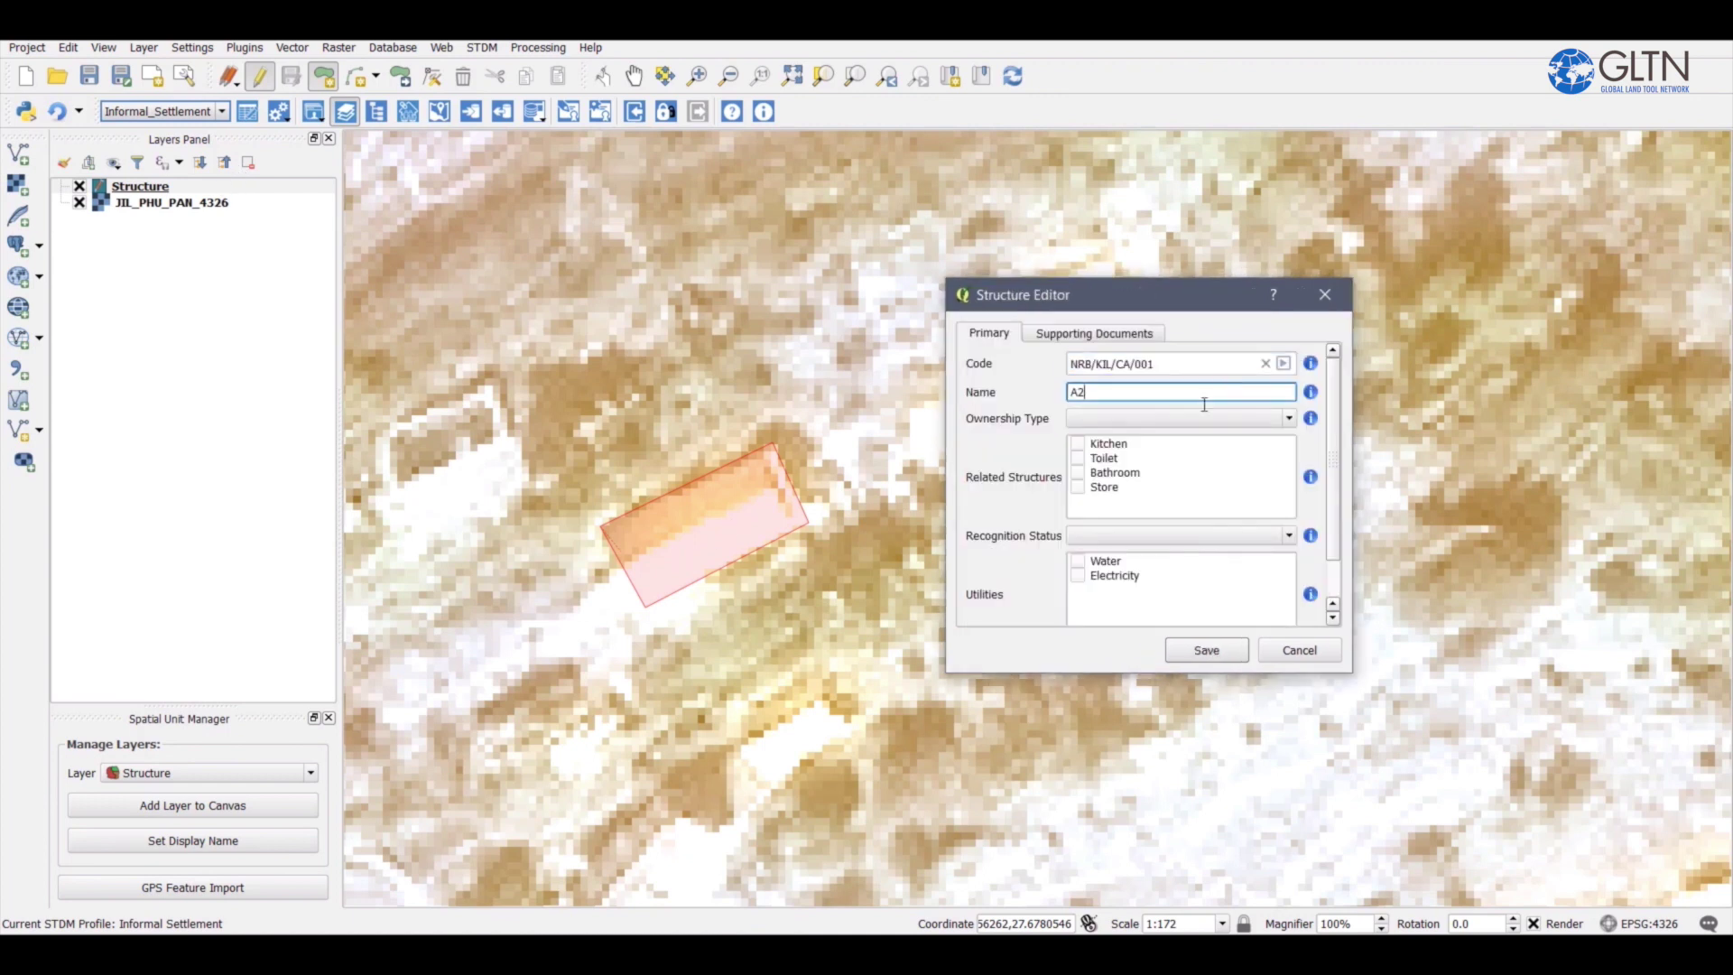
{"action": "left_click", "coordinate": [1183, 655]}
{"action": "left_click", "coordinate": [1094, 332]}
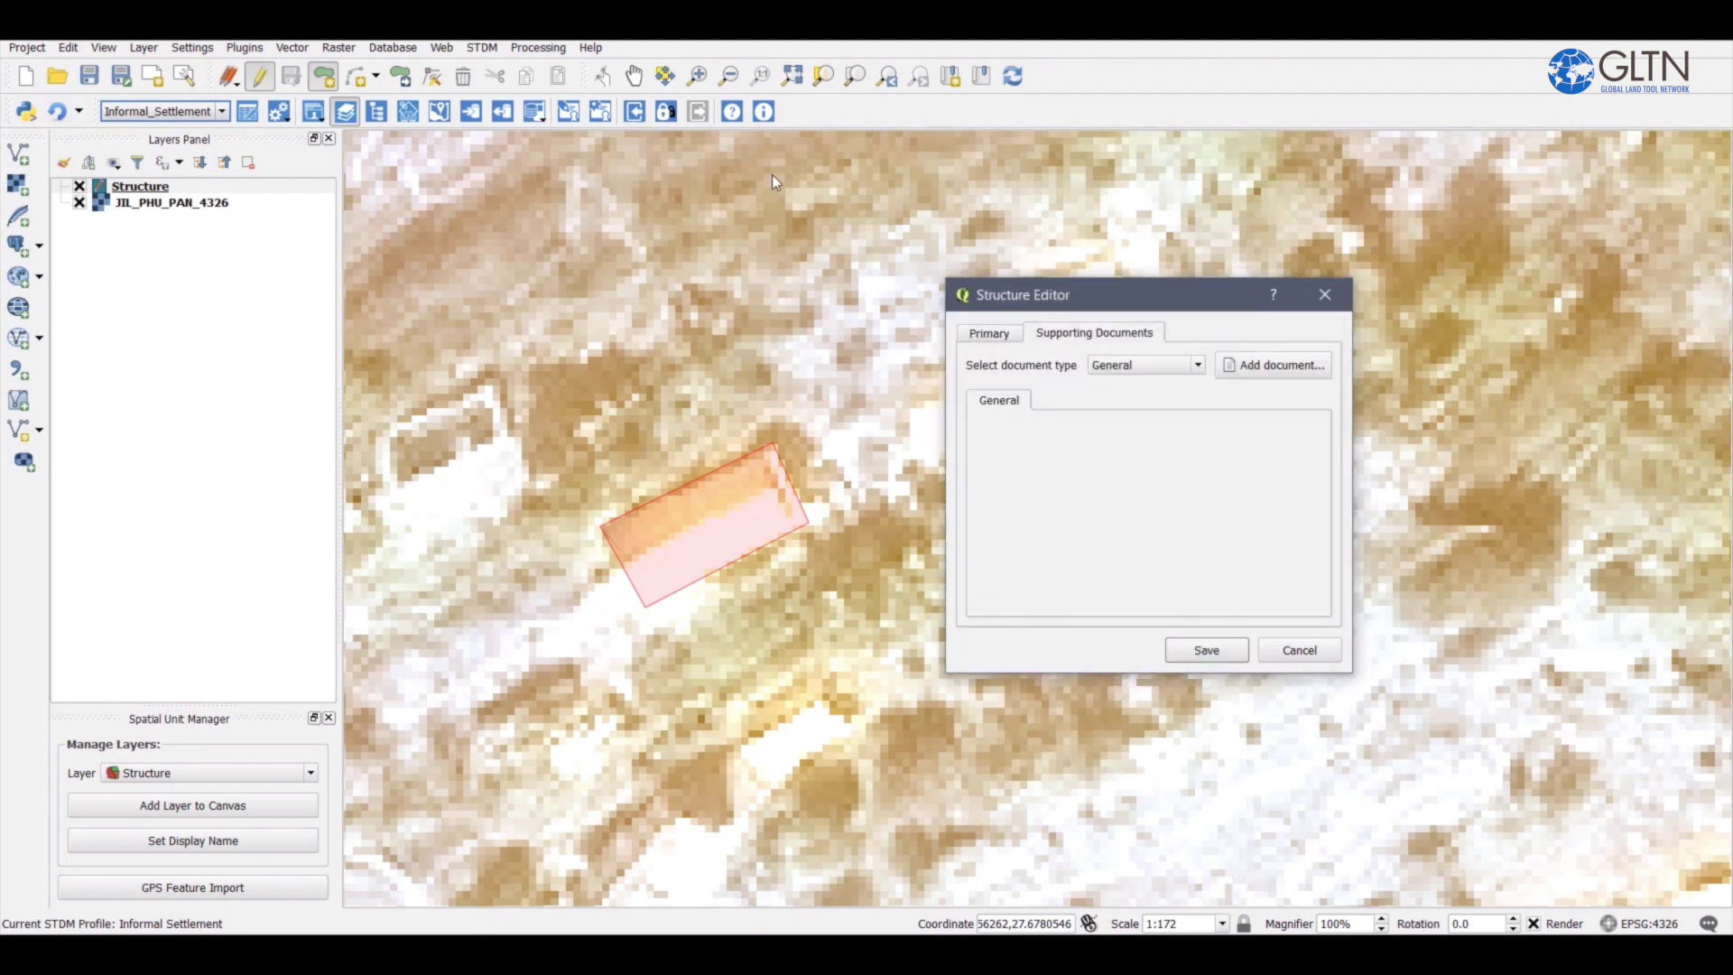
{"action": "left_click", "coordinate": [1263, 365]}
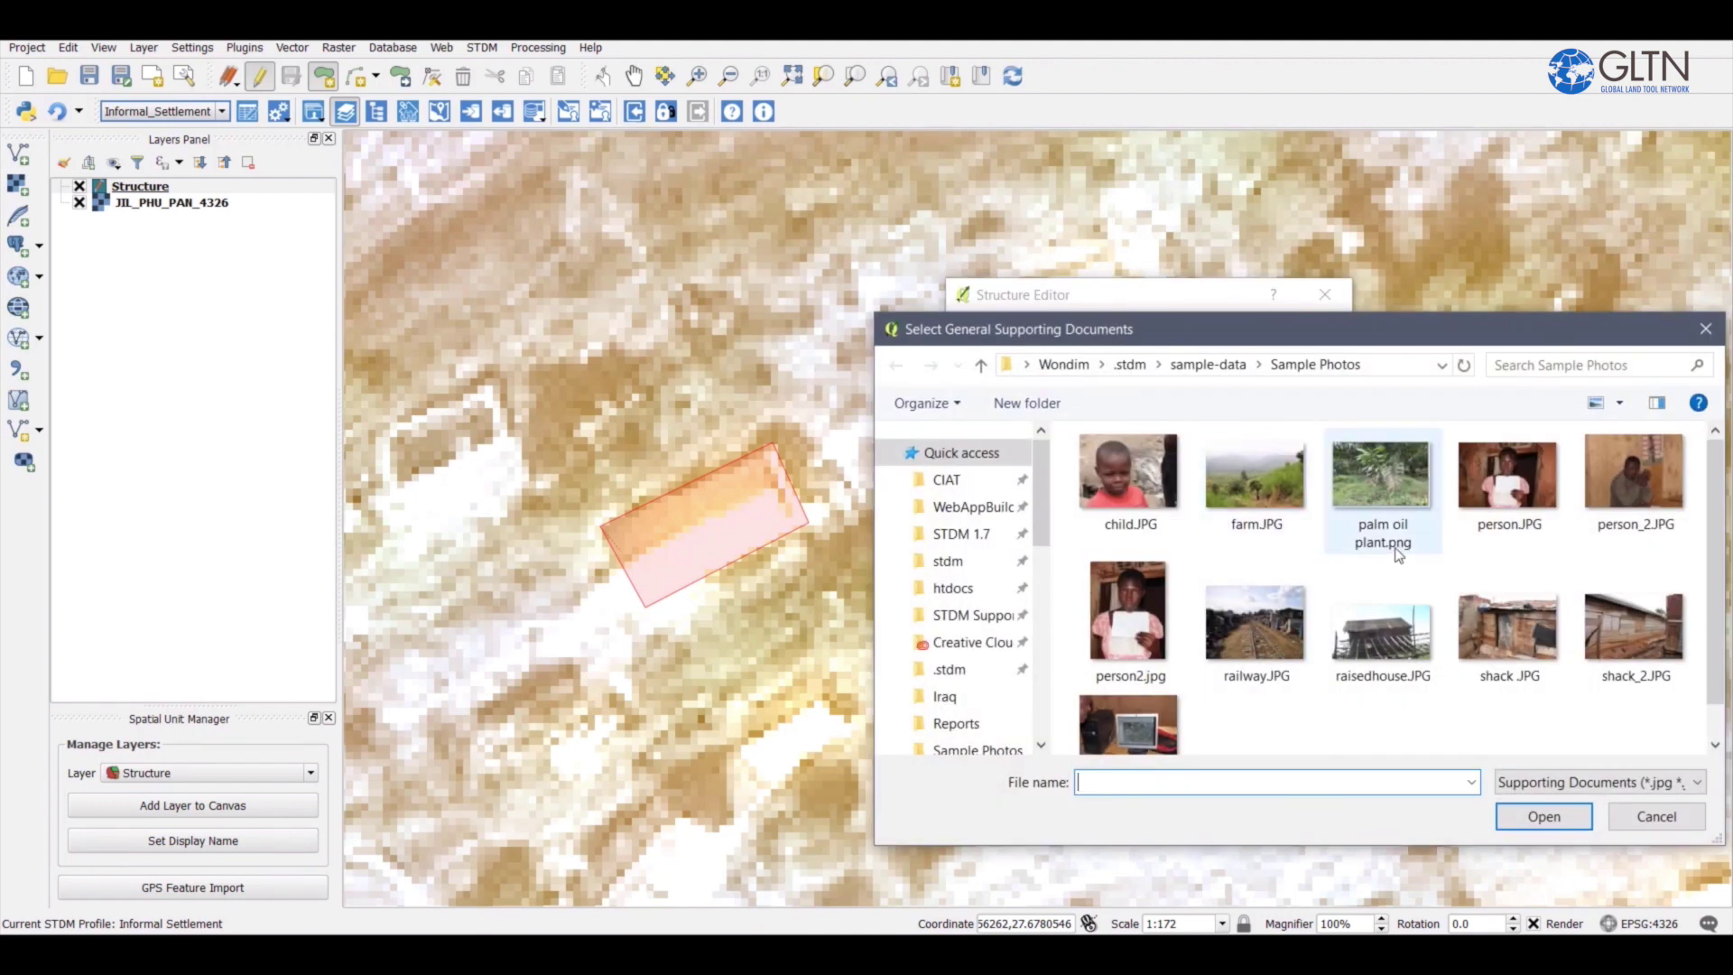
{"action": "left_click_drag", "start_coordinate": [1173, 329], "coordinate": [662, 333]}
{"action": "left_click", "coordinate": [1122, 622]}
{"action": "left_click", "coordinate": [1033, 823]}
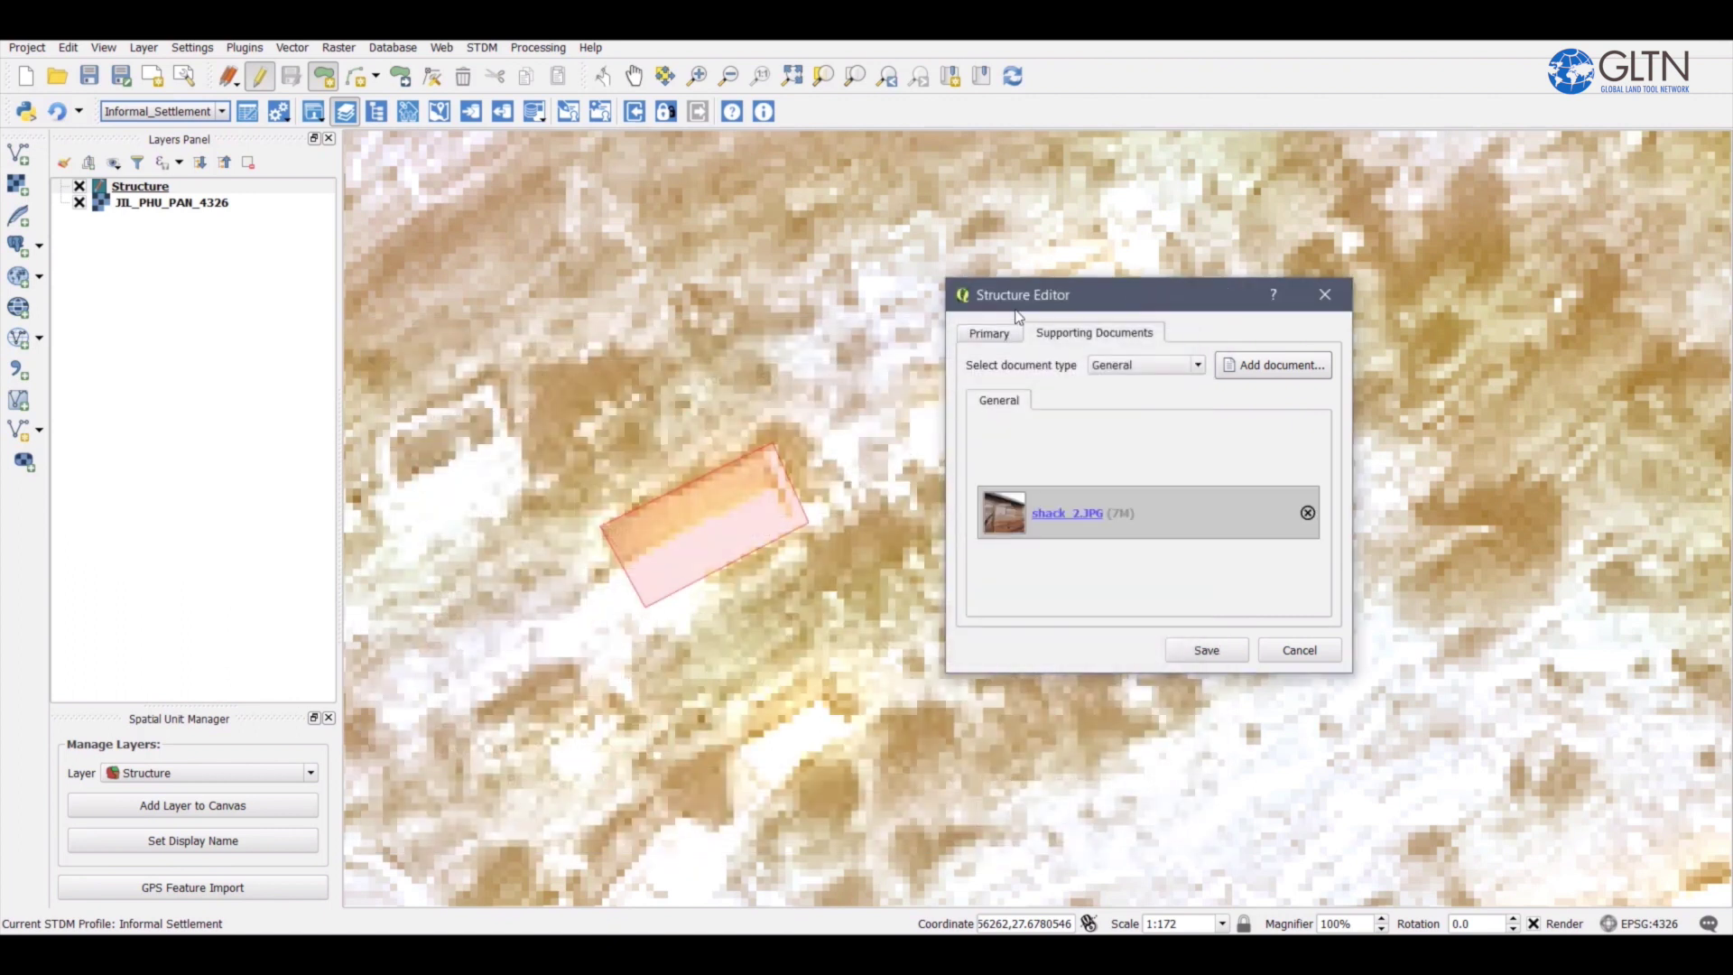
- Return to the main attribute fields and save the A2 structure record
{"action": "left_click", "coordinate": [1000, 334]}
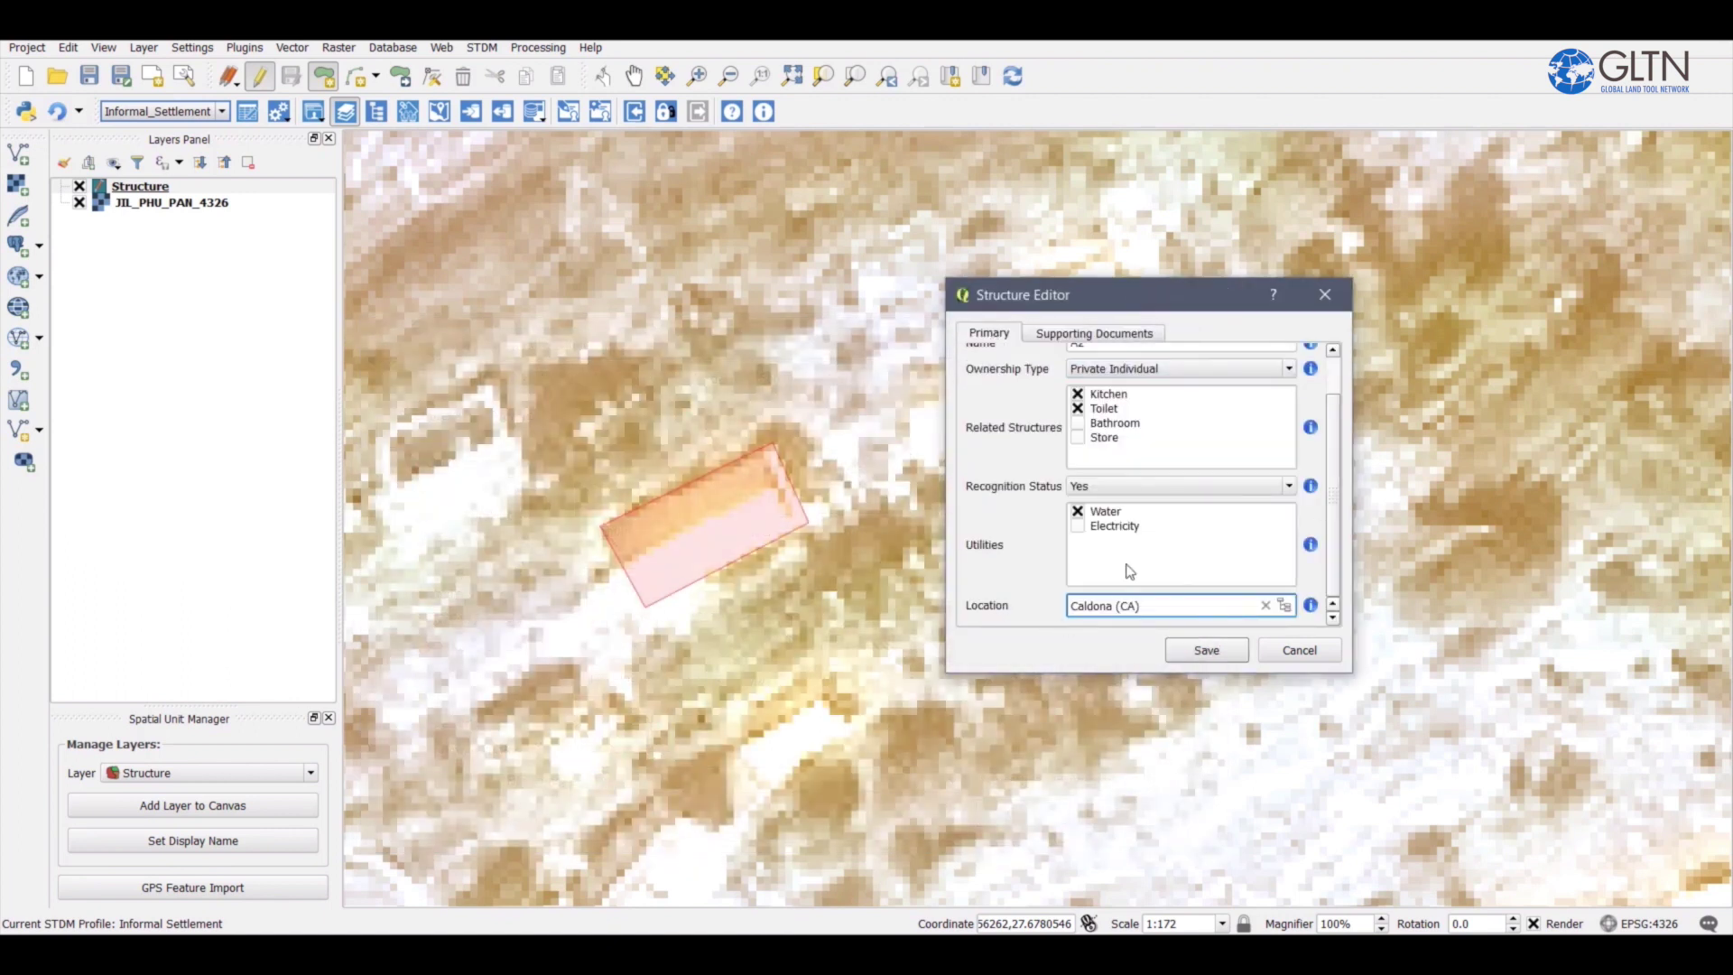
{"action": "scroll", "coordinate": [1342, 383], "scroll_direction": "up", "scroll_amount": 1}
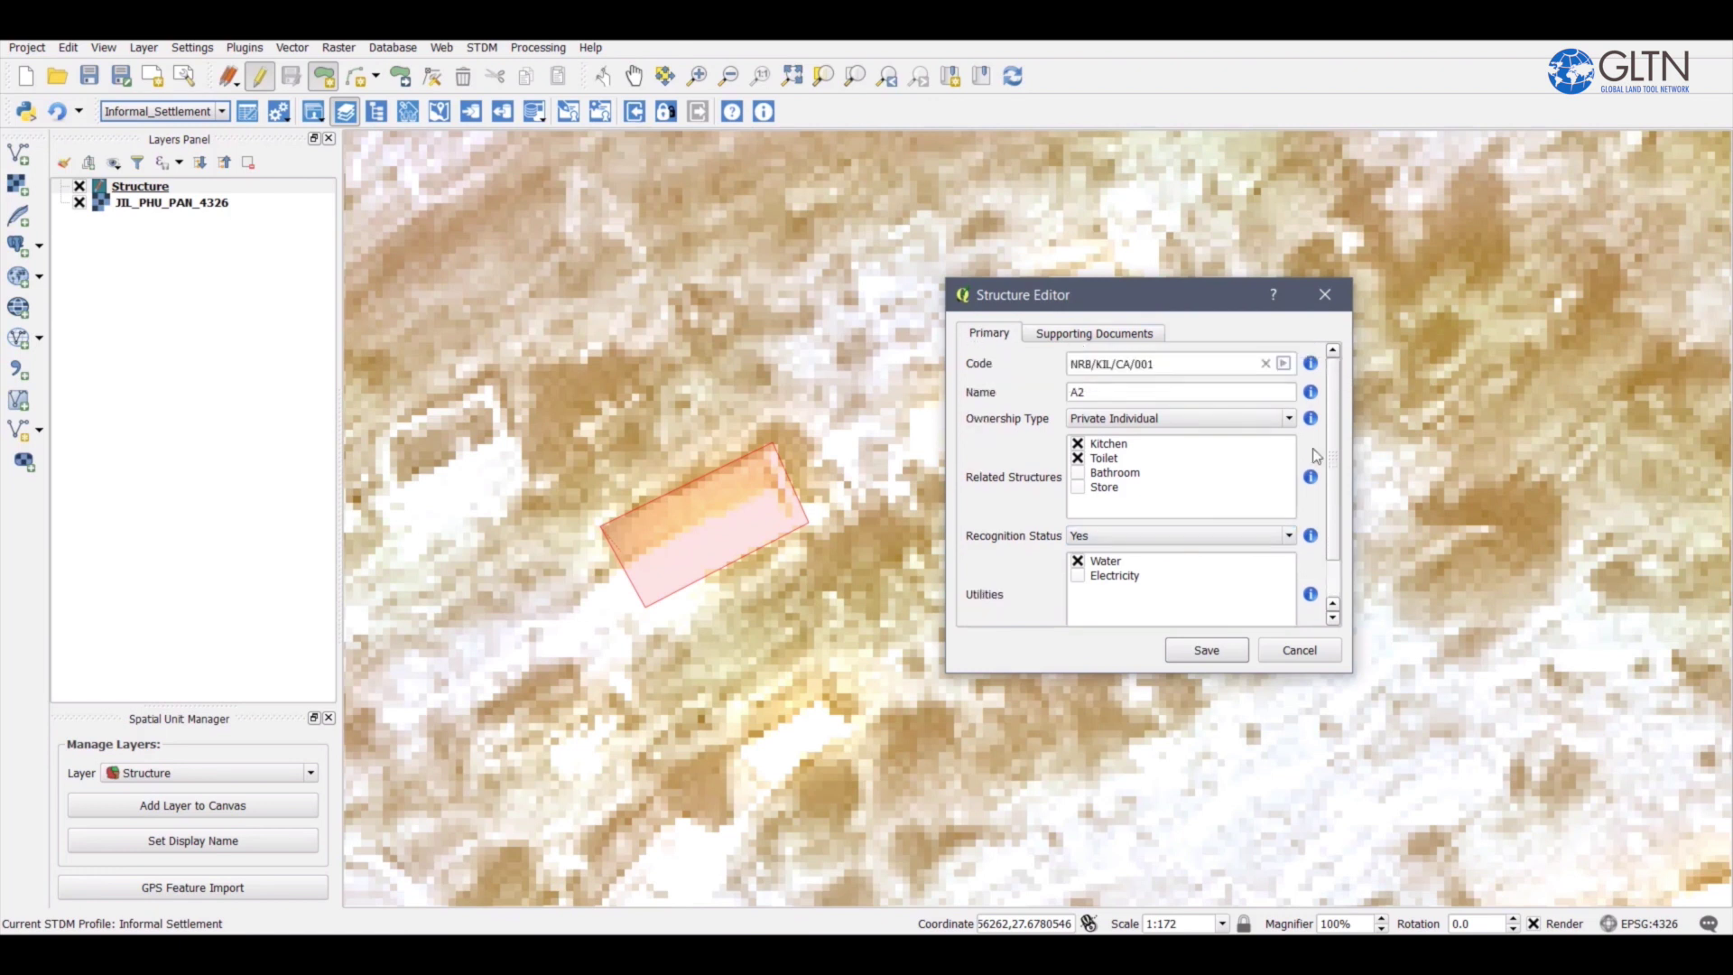
{"action": "left_click", "coordinate": [1197, 648]}
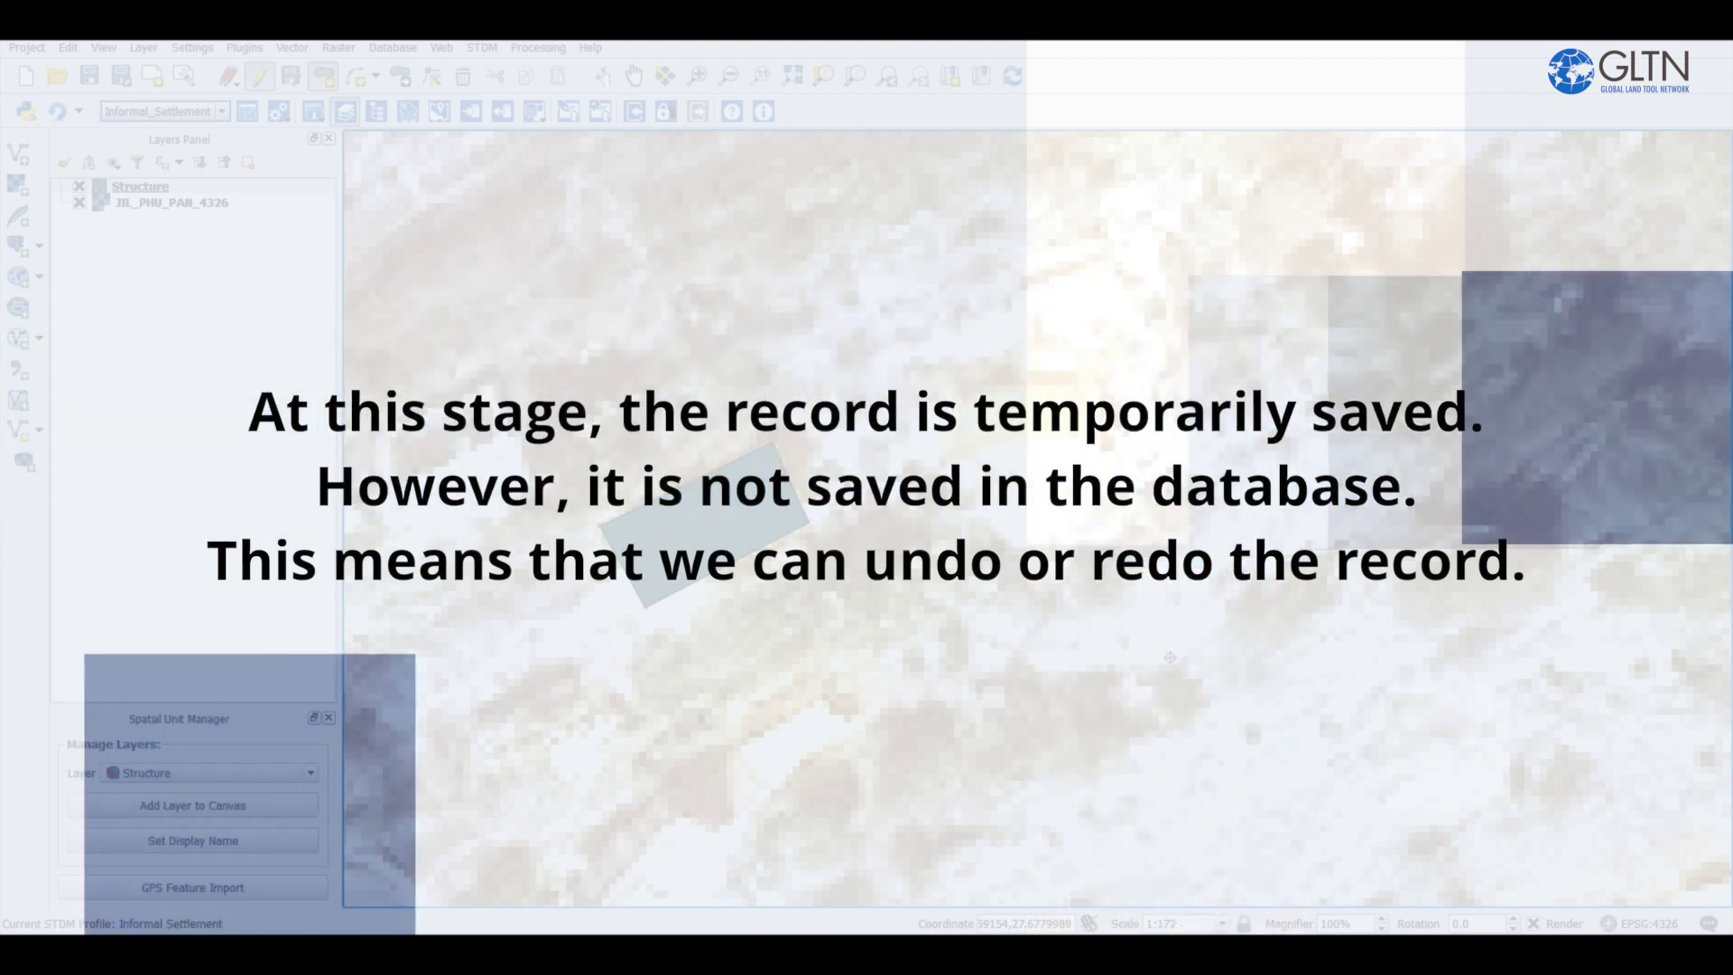
- Save the new polygon's edits to the Structure layer without undoing anything
{"action": "left_click", "coordinate": [68, 48]}
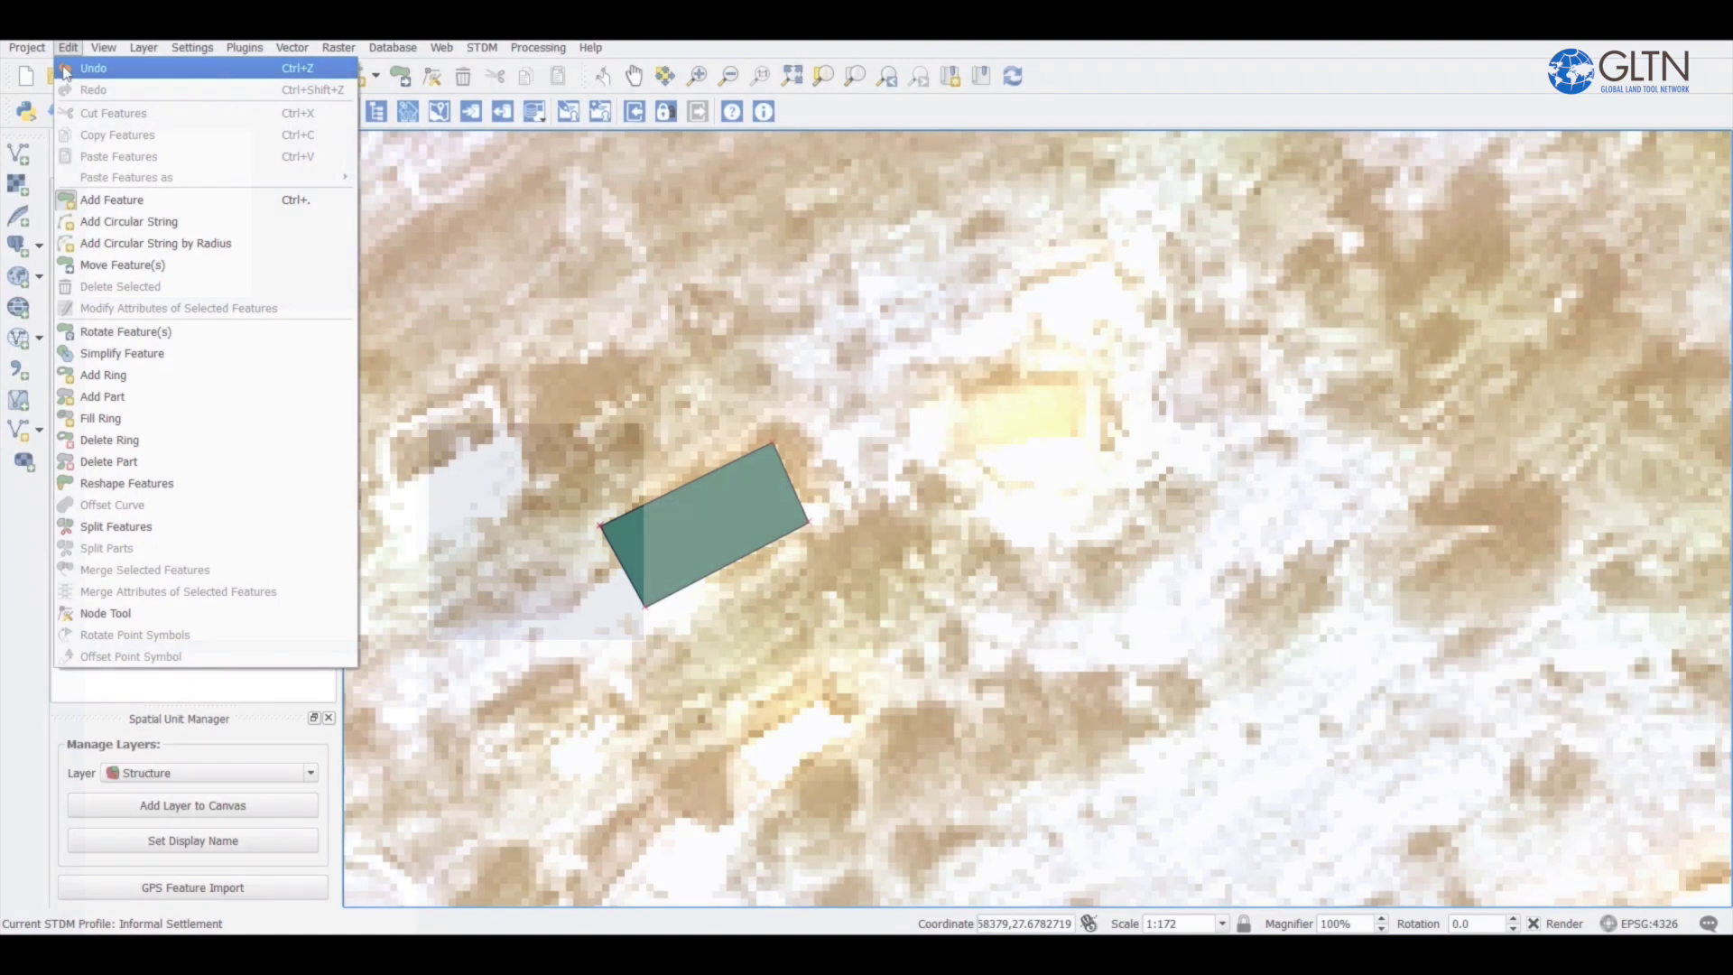
{"action": "left_click", "coordinate": [260, 80]}
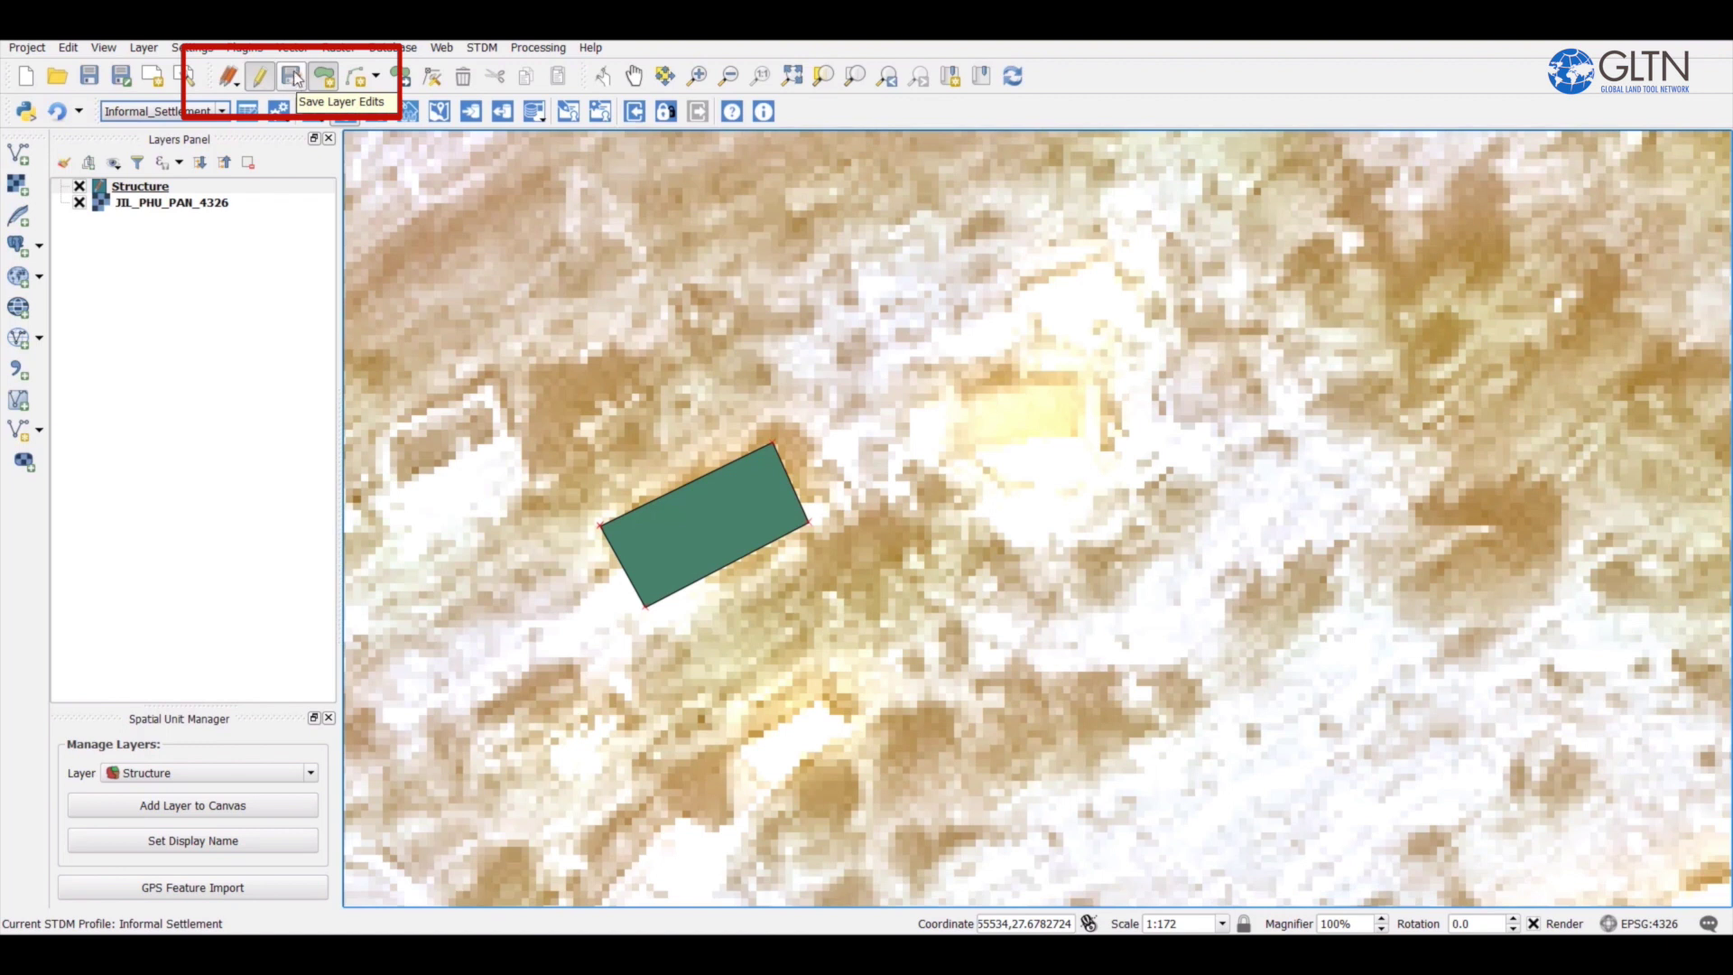
{"action": "left_click", "coordinate": [291, 76]}
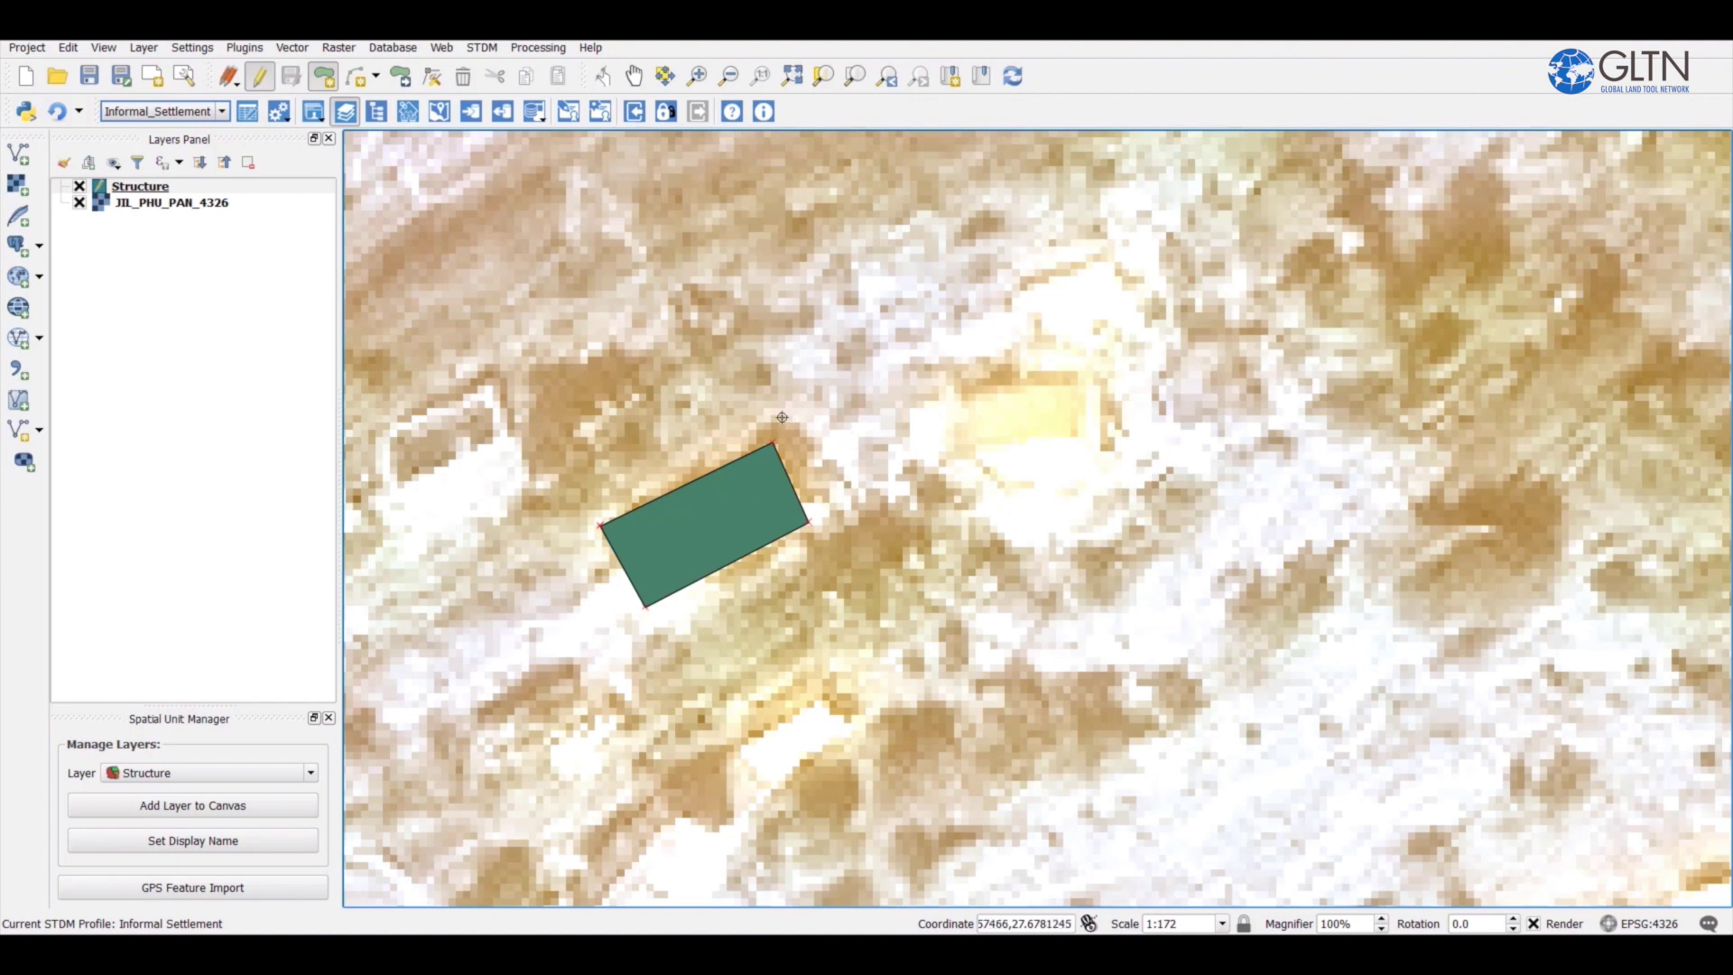
{"action": "scroll", "coordinate": [643, 592], "scroll_direction": "up", "scroll_amount": 1}
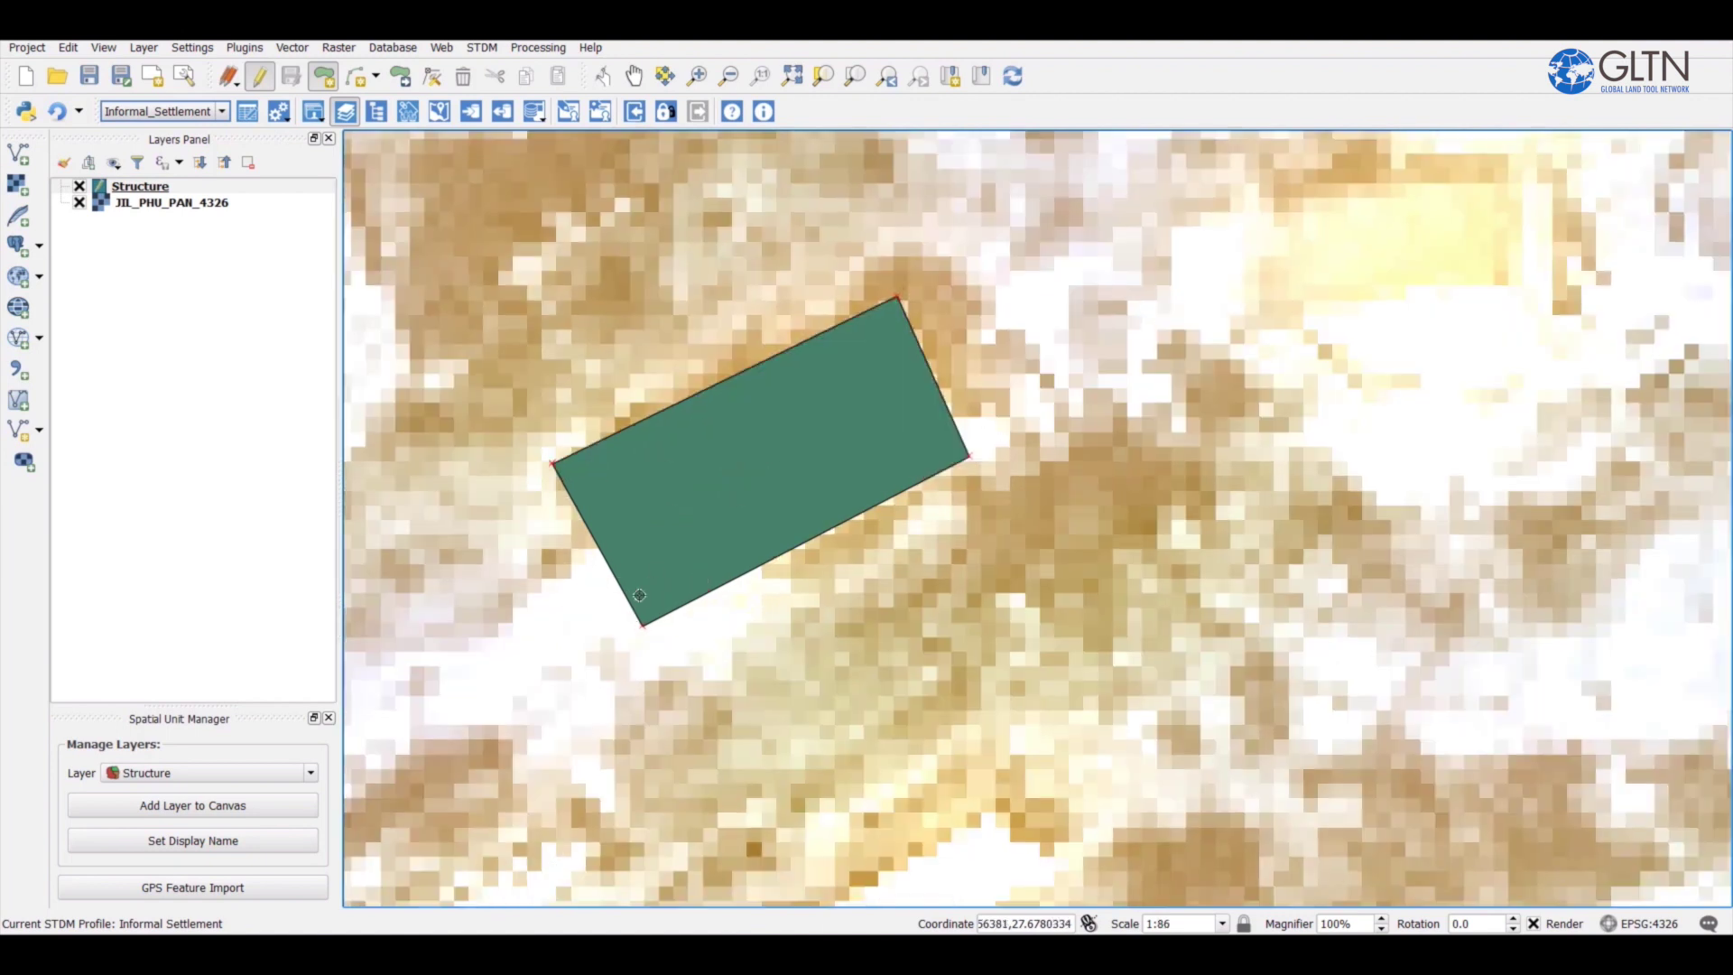
{"action": "scroll", "coordinate": [639, 595], "scroll_direction": "up", "scroll_amount": 1}
{"action": "scroll", "coordinate": [639, 595], "scroll_direction": "down", "scroll_amount": 1}
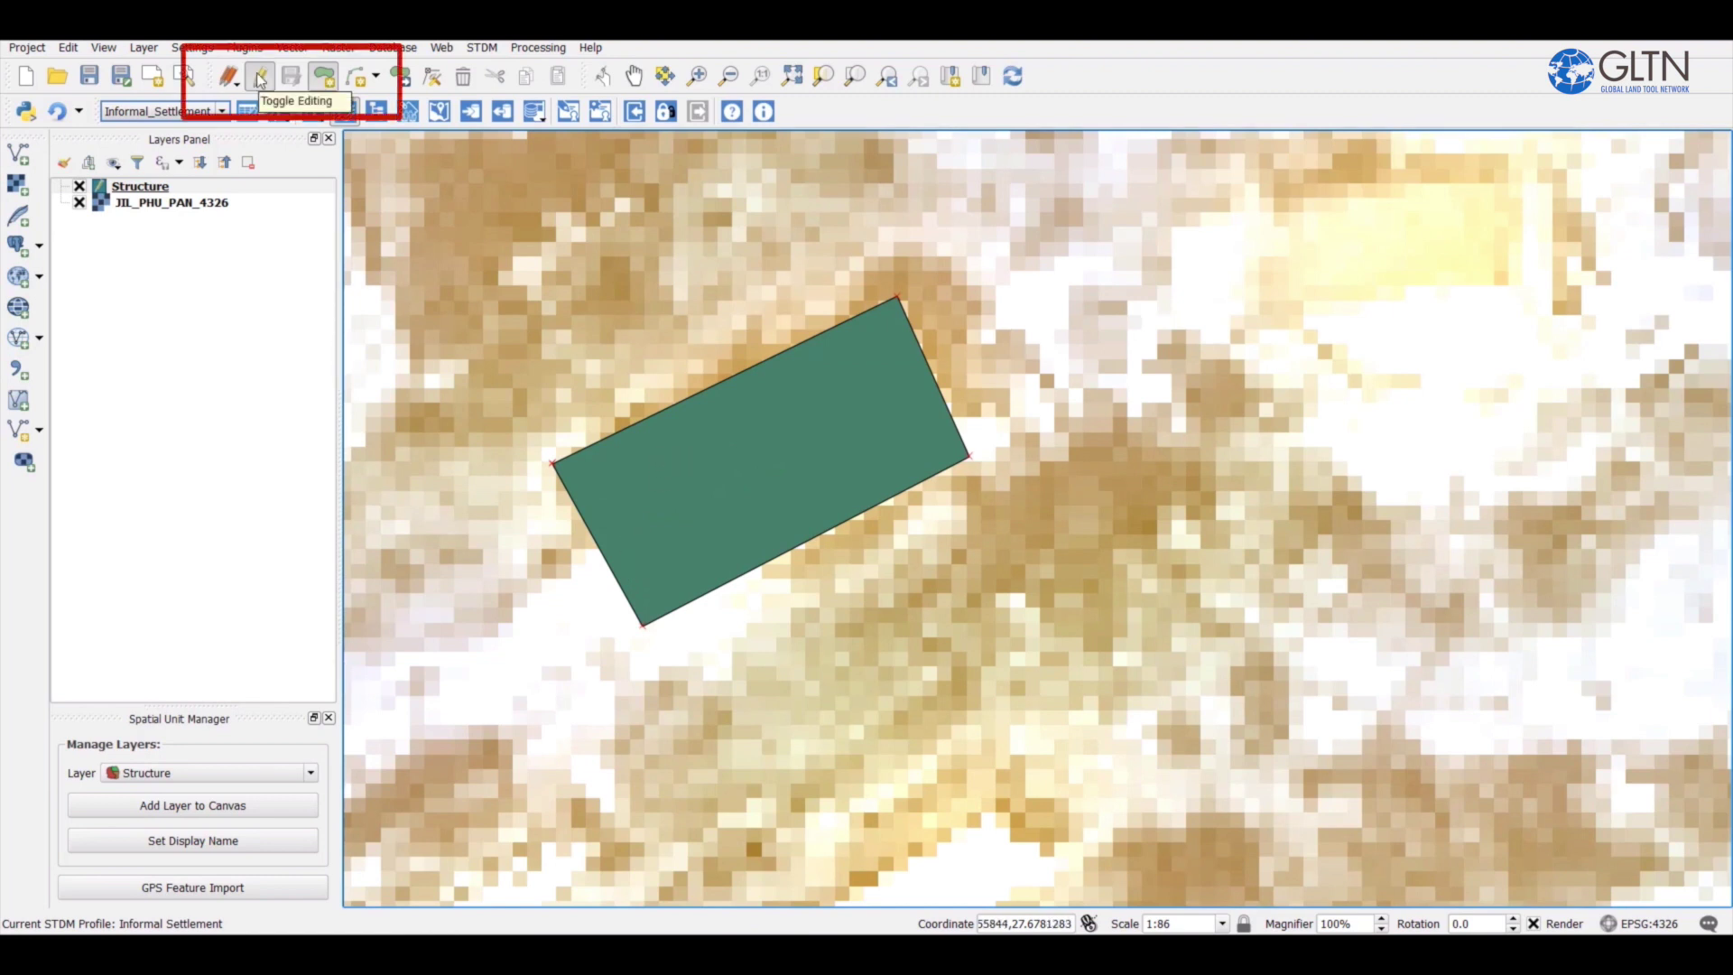
- With the Node Tool, add two vertices on the lower edge and shift the right corner
{"action": "left_click", "coordinate": [432, 80]}
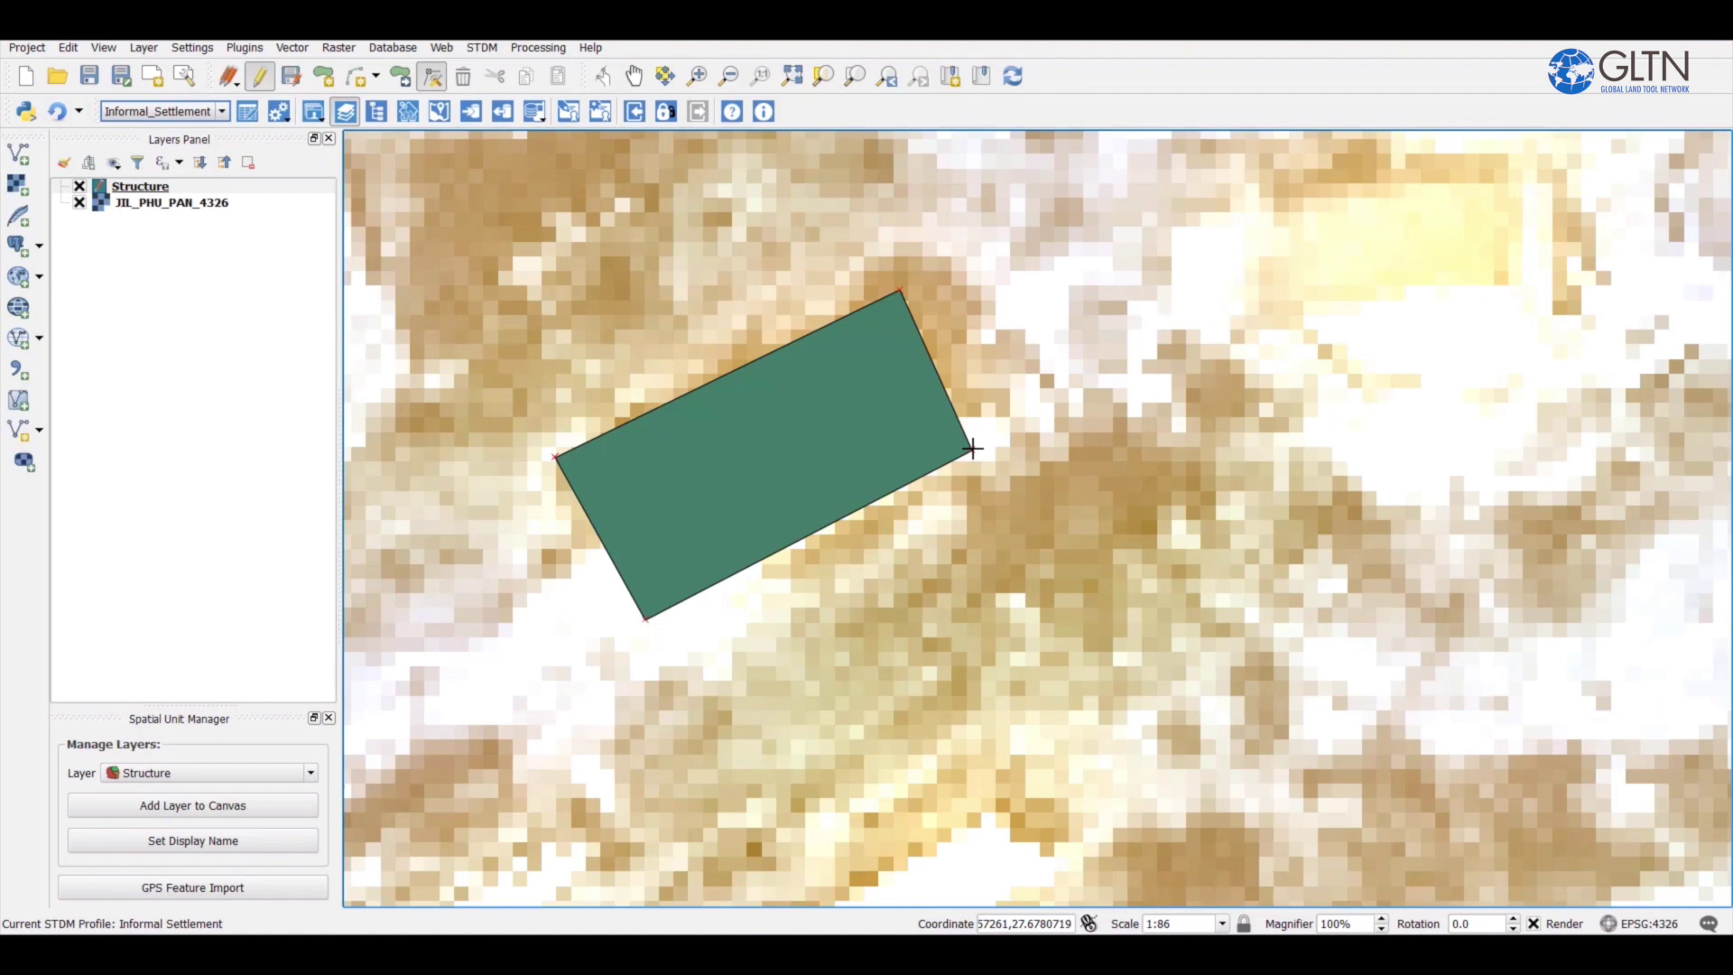
{"action": "scroll", "coordinate": [972, 449], "scroll_direction": "up", "scroll_amount": 1}
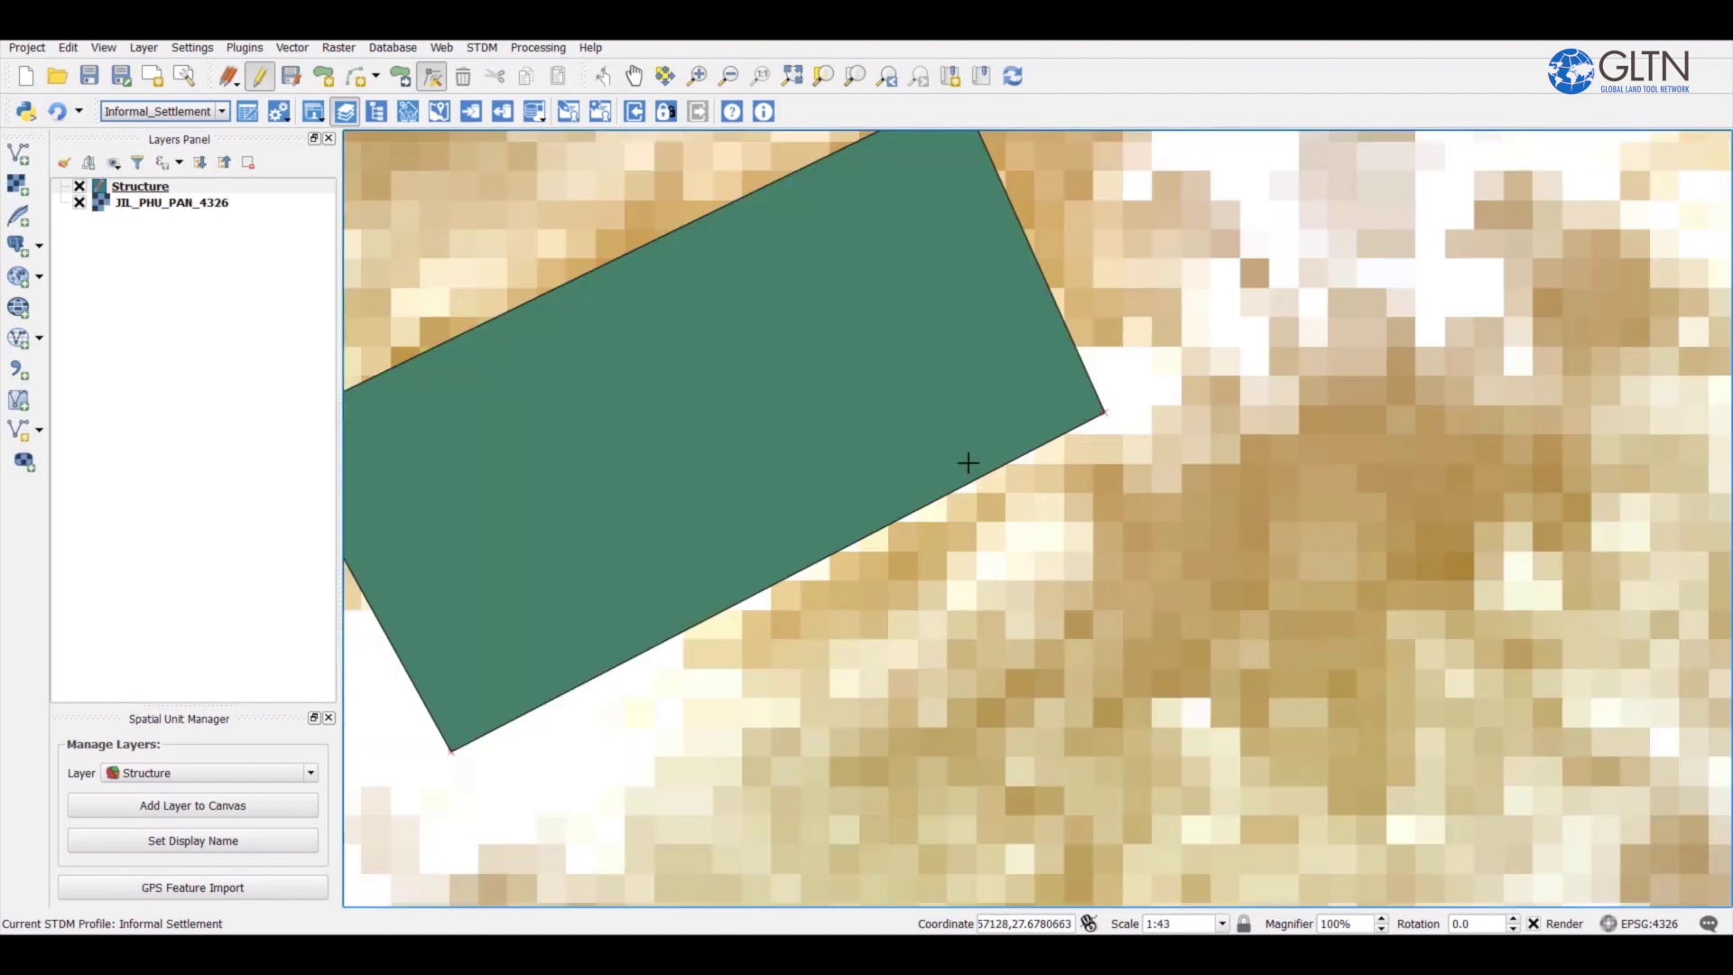
{"action": "left_click", "coordinate": [1090, 417]}
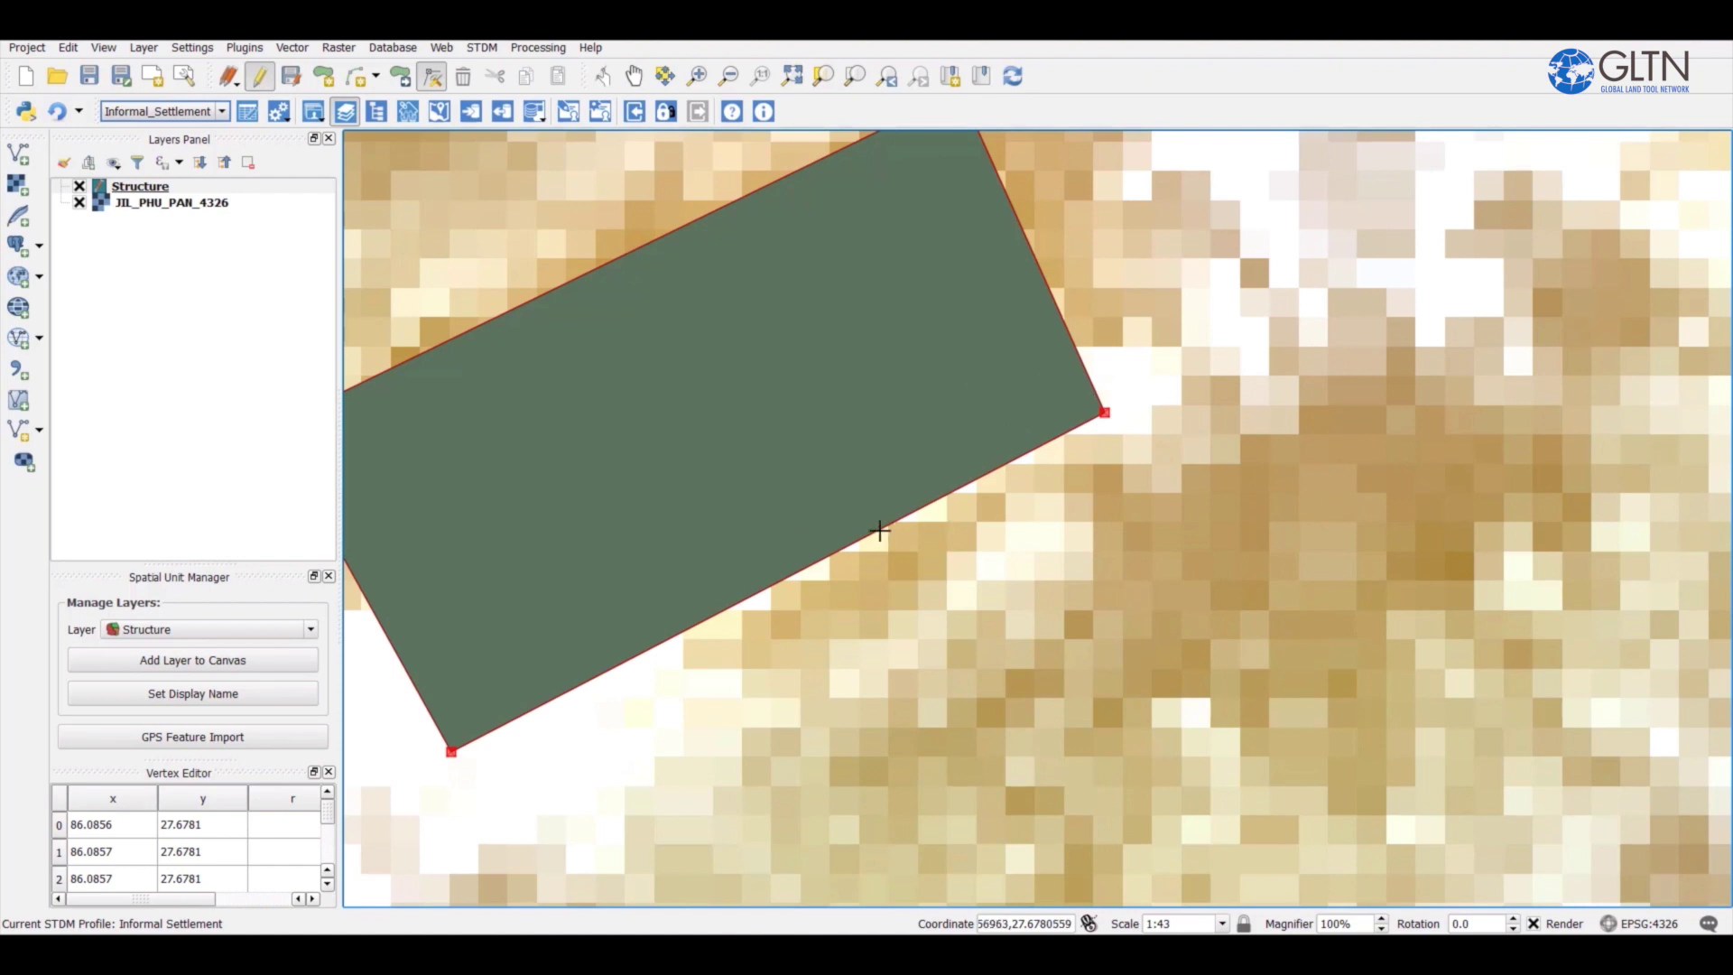
{"action": "double_click", "coordinate": [930, 503]}
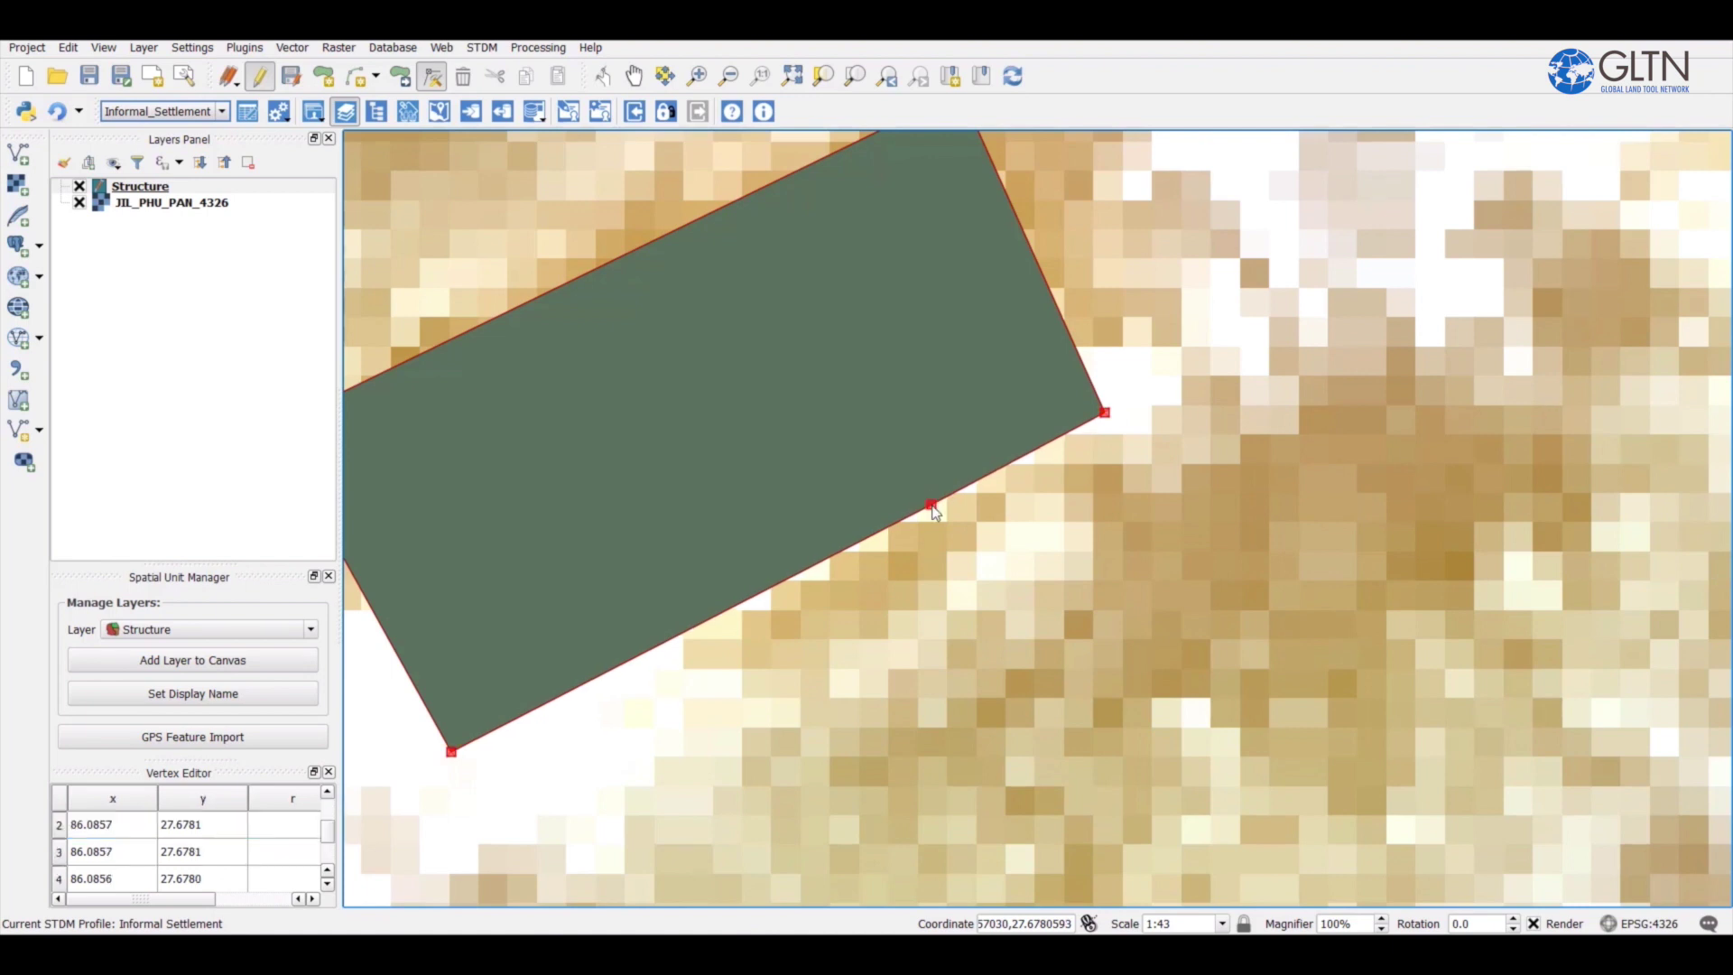
{"action": "double_click", "coordinate": [774, 591]}
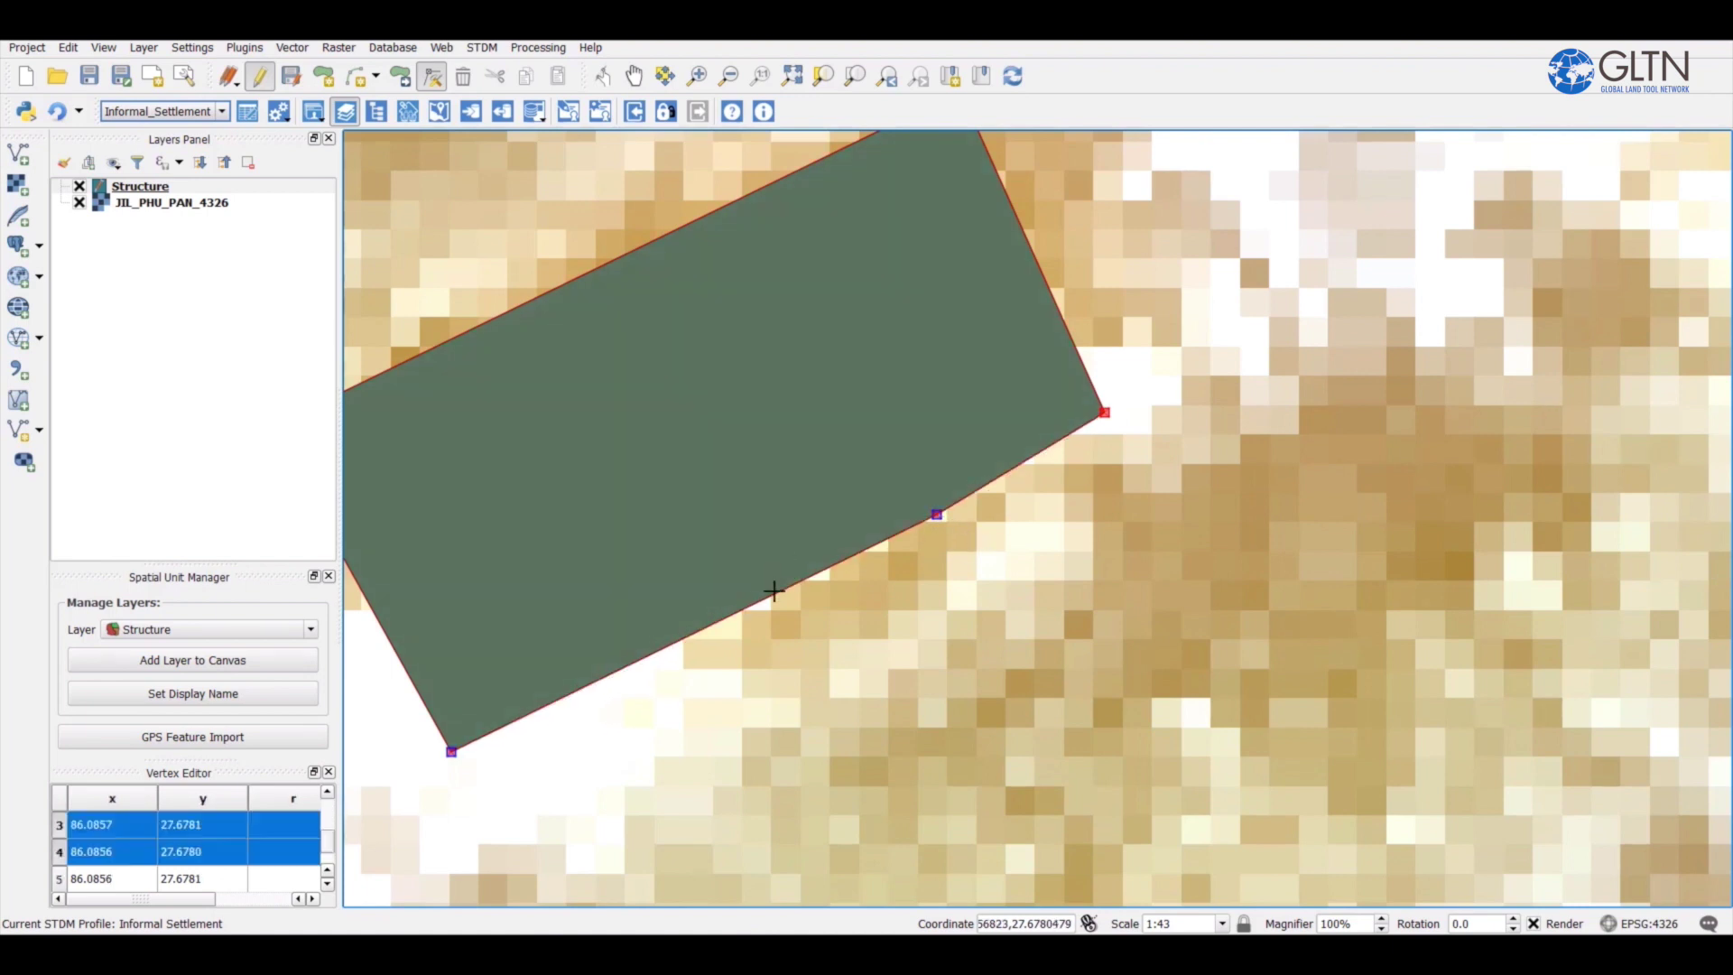
{"action": "left_click", "coordinate": [774, 606]}
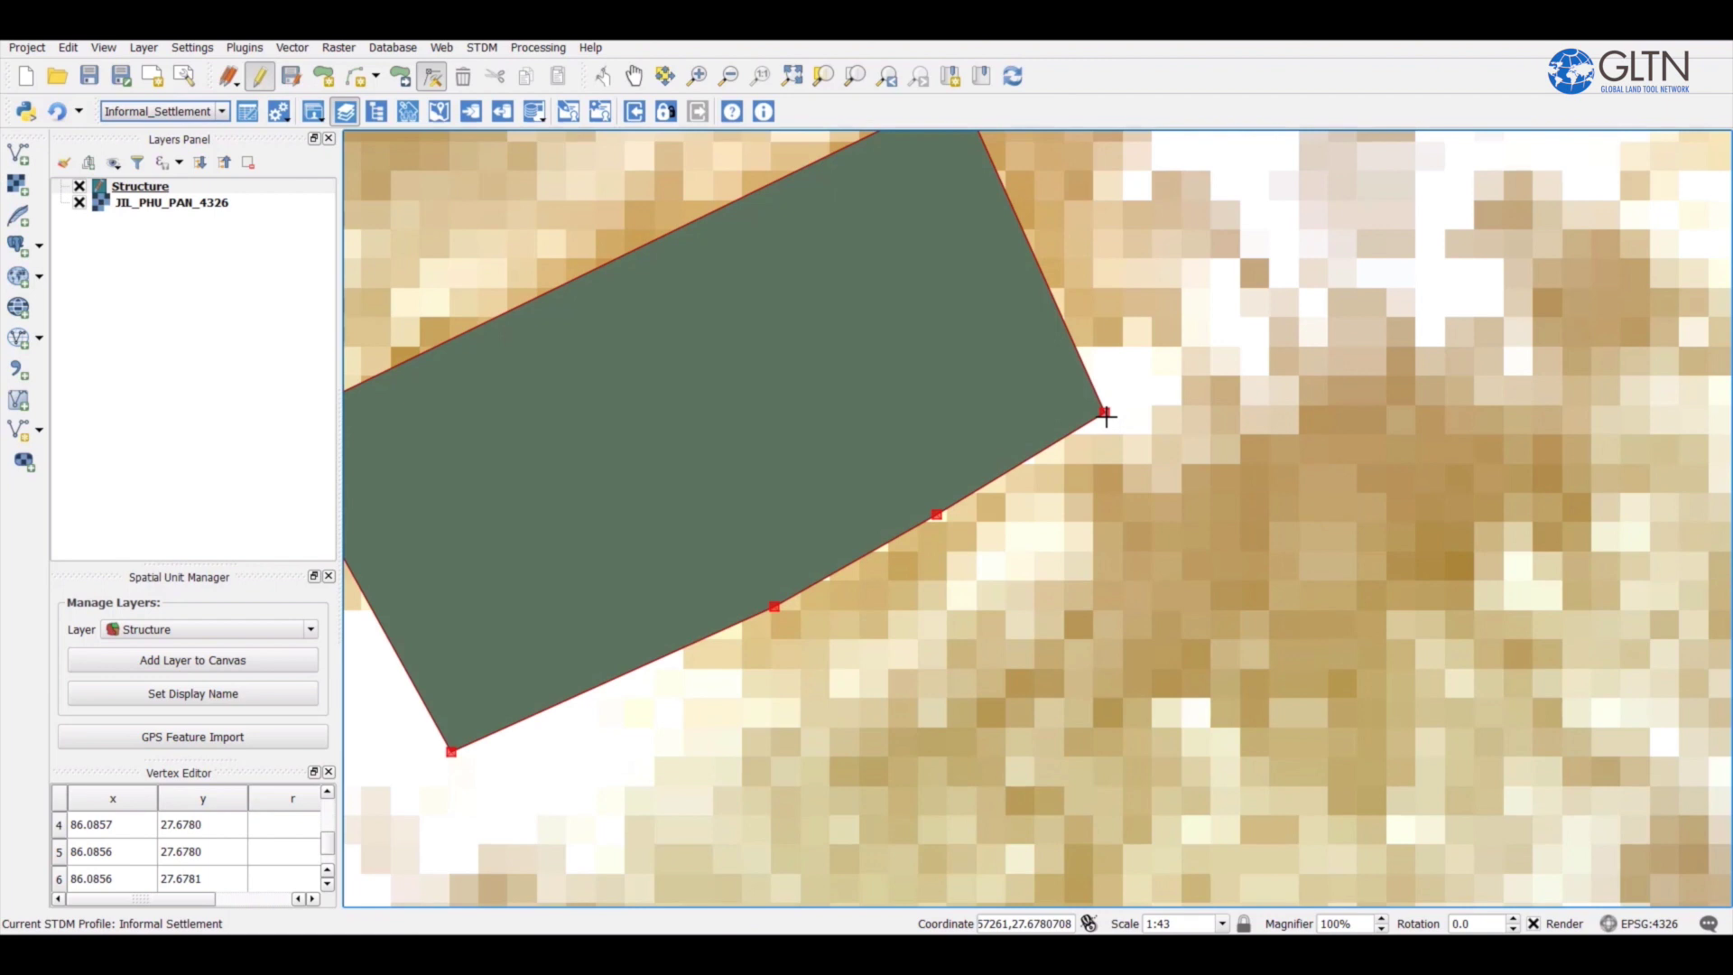
{"action": "left_click_drag", "start_coordinate": [1104, 413], "coordinate": [1092, 416]}
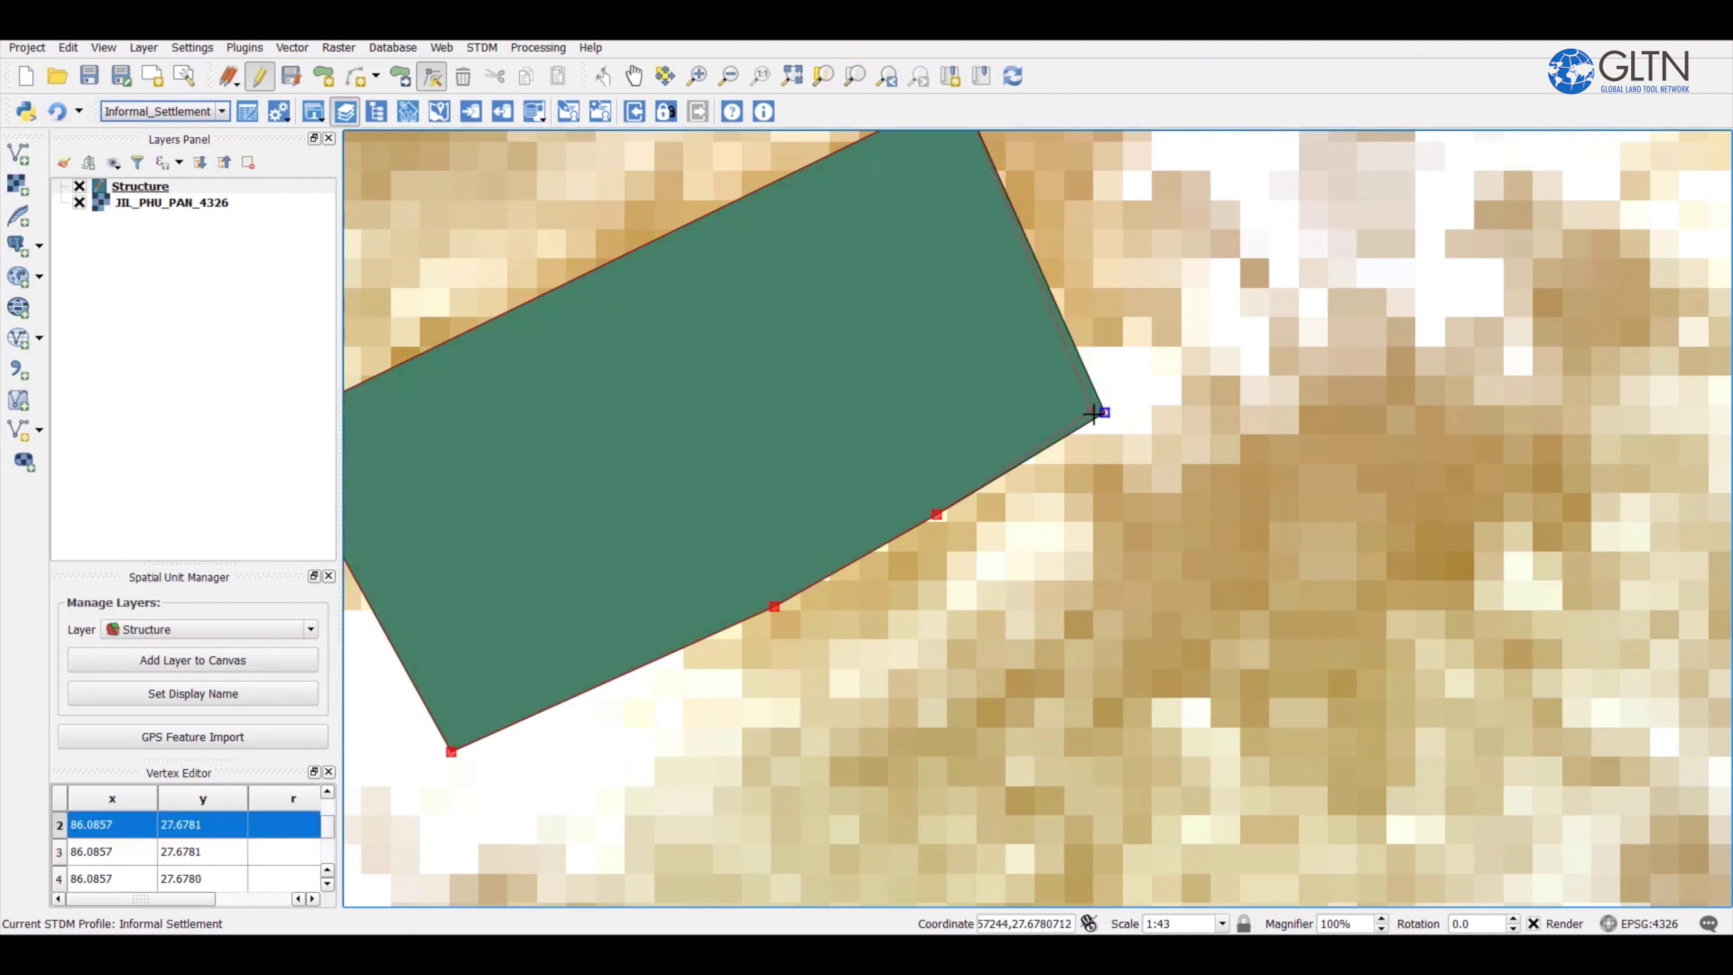
{"action": "left_click", "coordinate": [1068, 415]}
{"action": "scroll", "coordinate": [1074, 413], "scroll_direction": "down", "scroll_amount": 1}
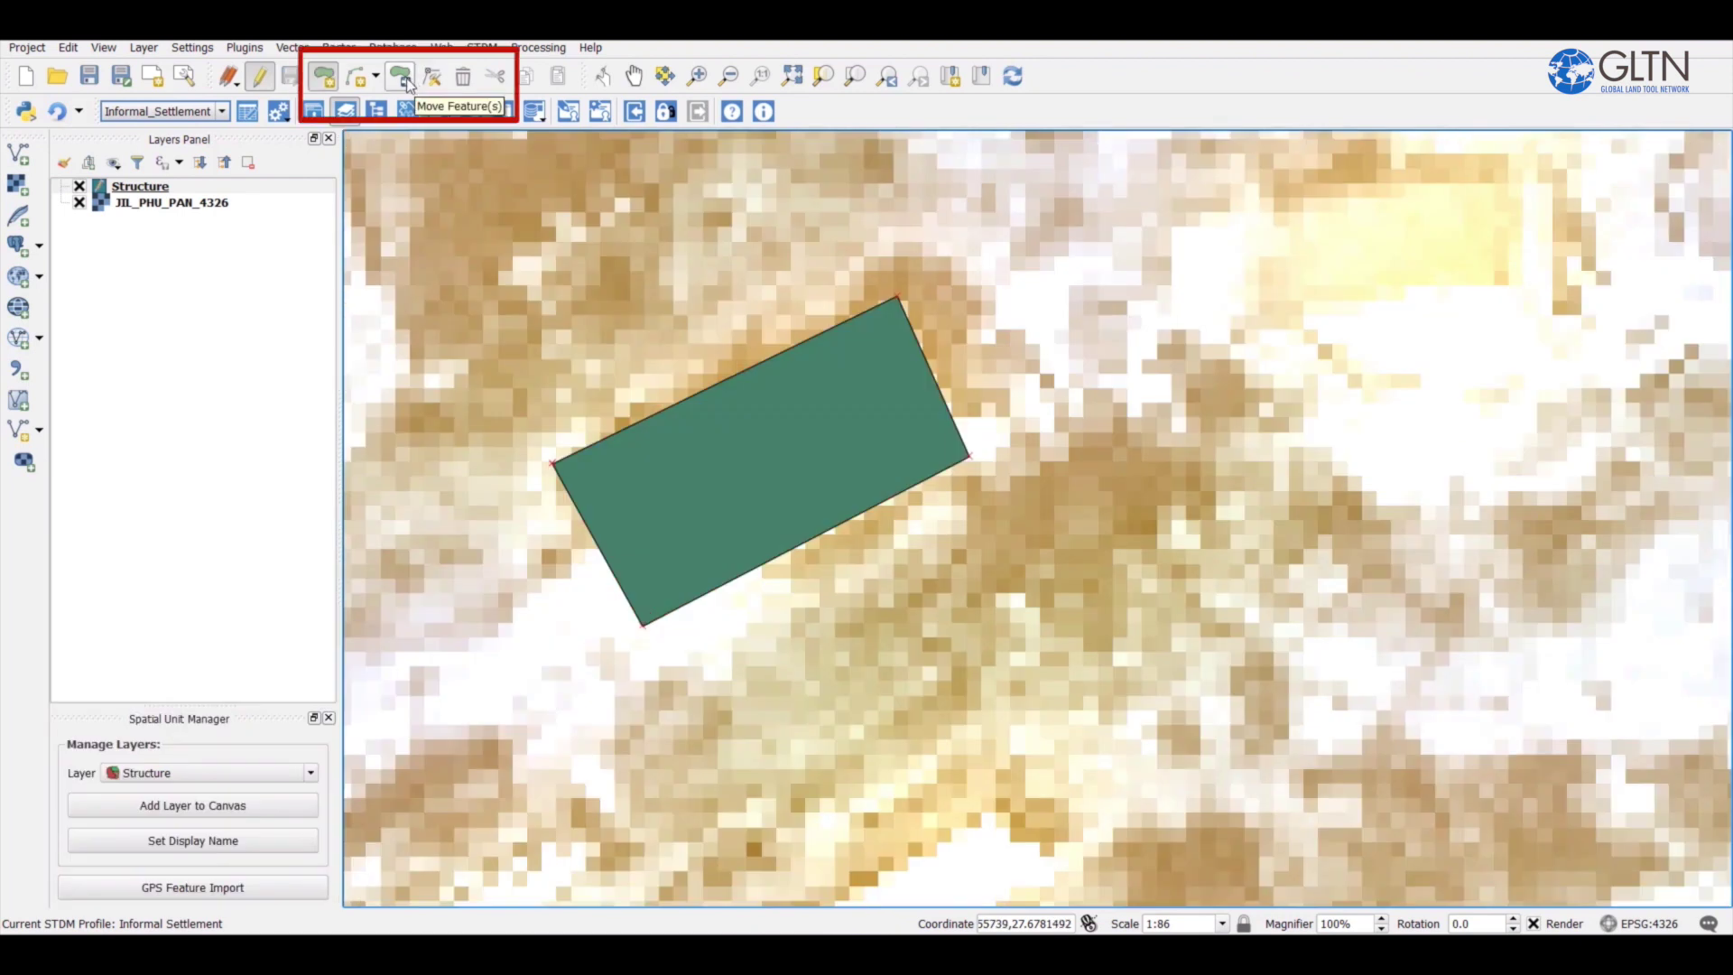
- Nudge the whole polygon with Move Feature(s), save the layer edits, and turn editing off
{"action": "left_click", "coordinate": [402, 76]}
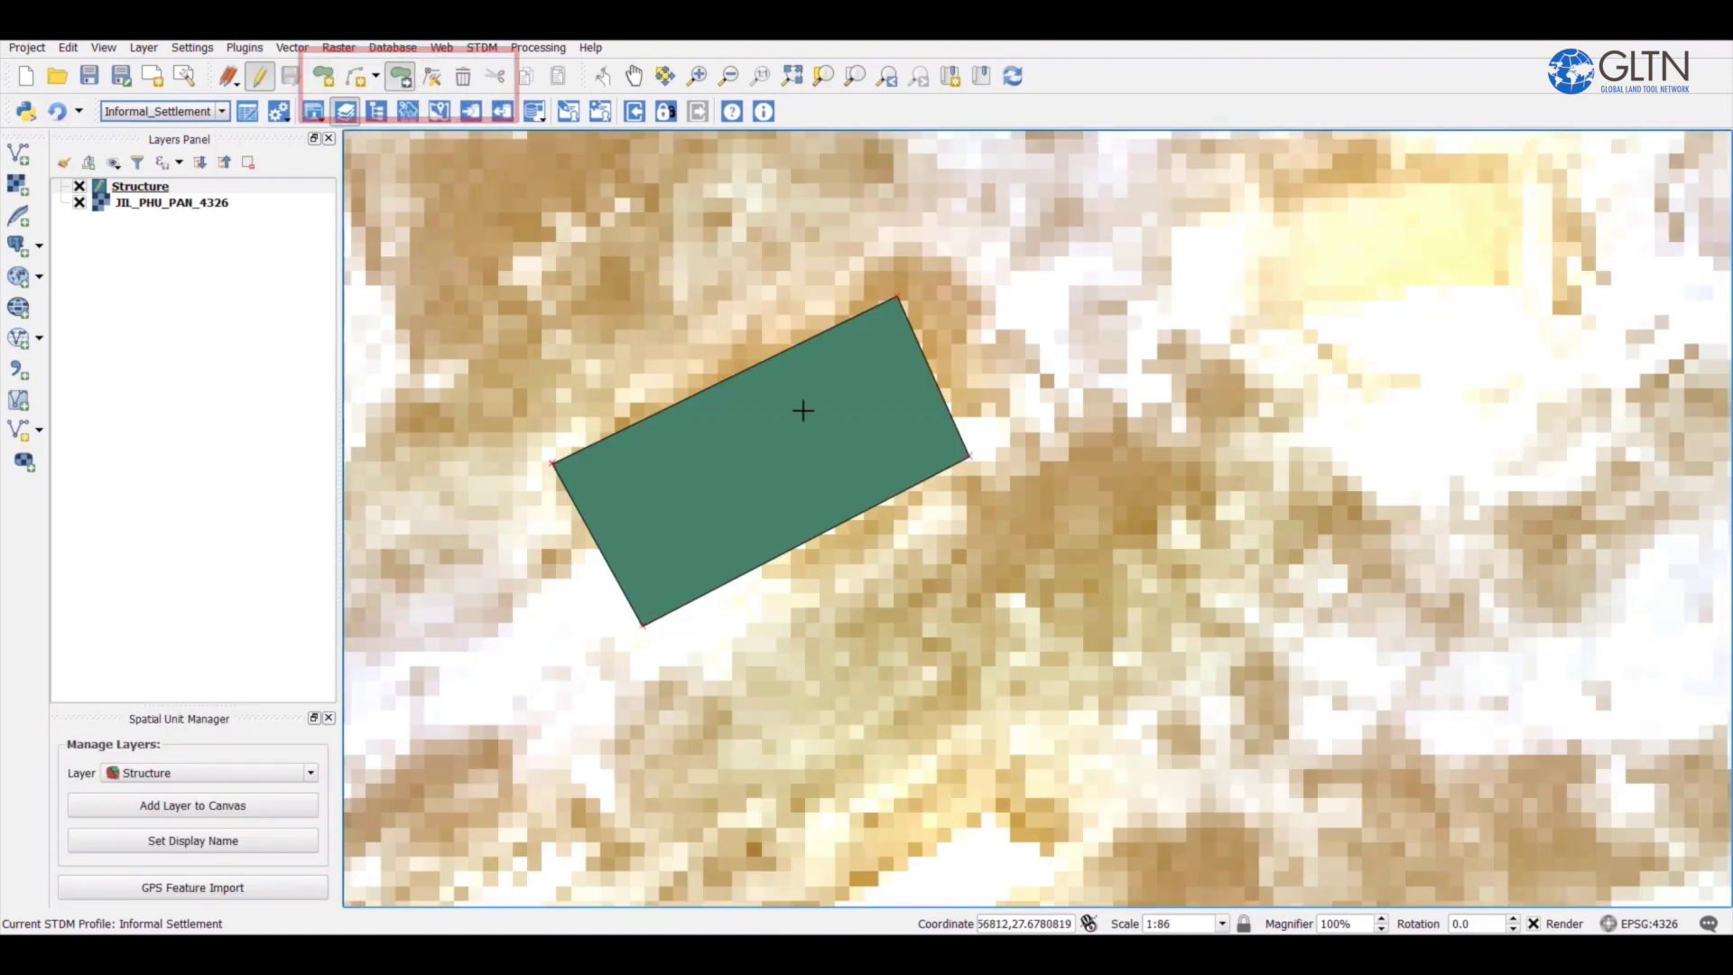
{"action": "mouse_move", "coordinate": [804, 411]}
{"action": "left_mouse_down"}
{"action": "mouse_move", "coordinate": [852, 439]}
{"action": "mouse_move", "coordinate": [820, 391]}
{"action": "left_mouse_up"}
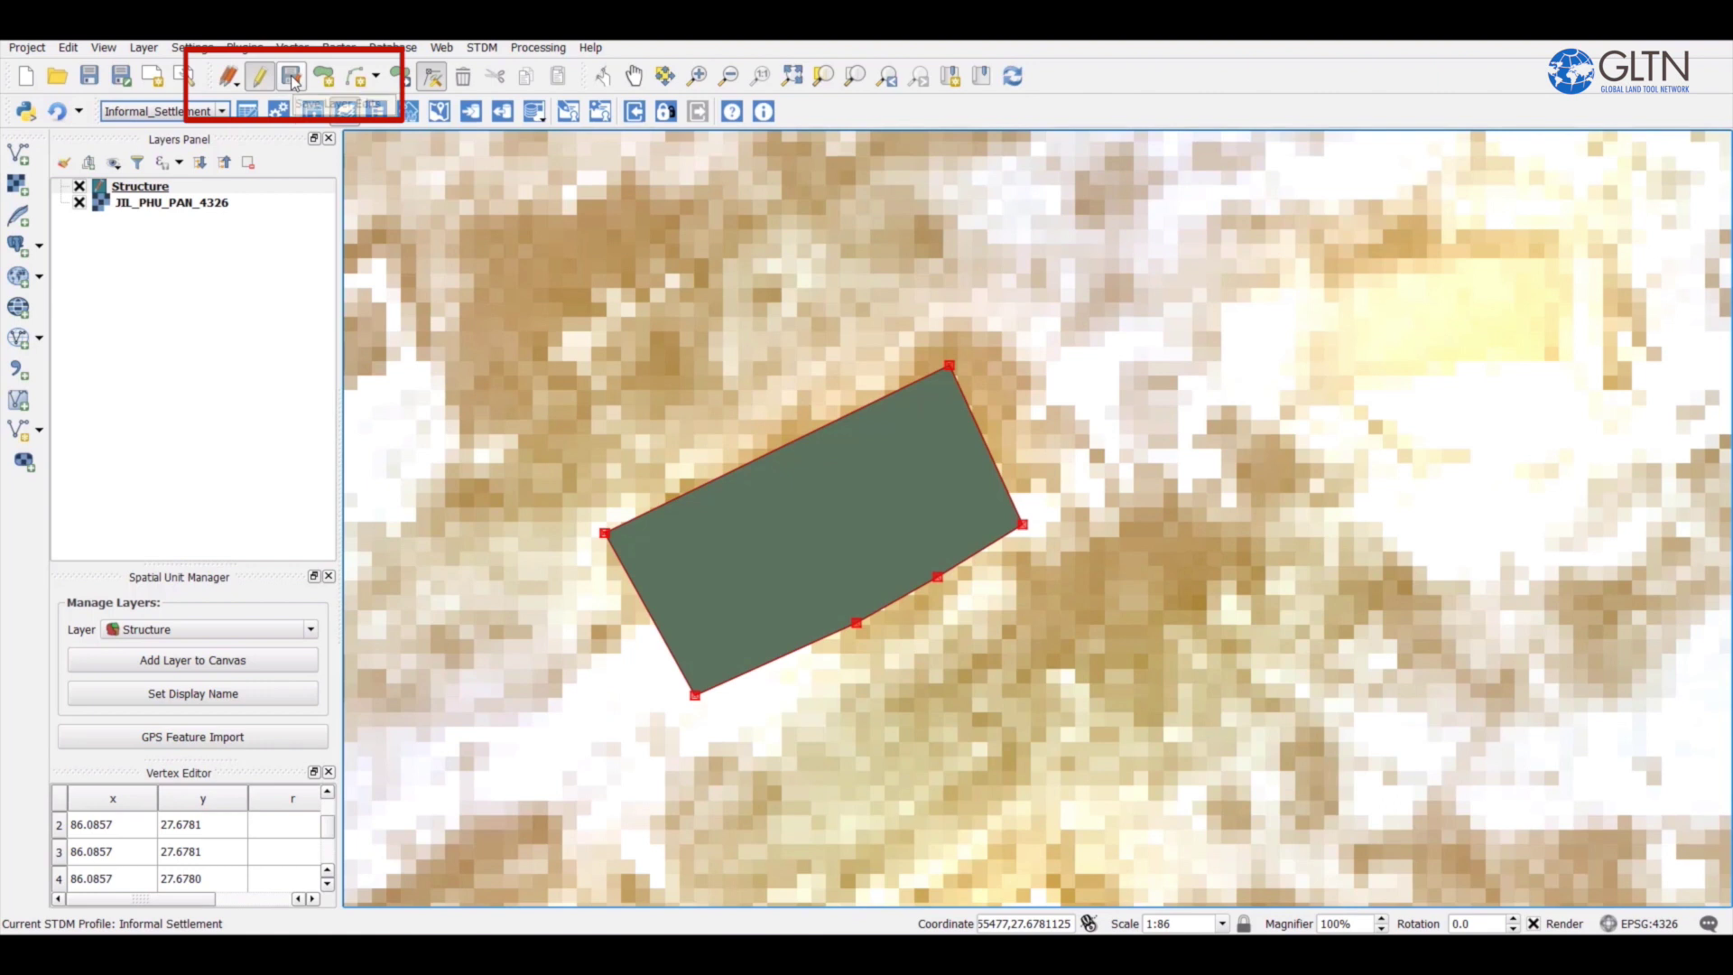
{"action": "left_click", "coordinate": [291, 78]}
{"action": "left_click", "coordinate": [258, 77]}
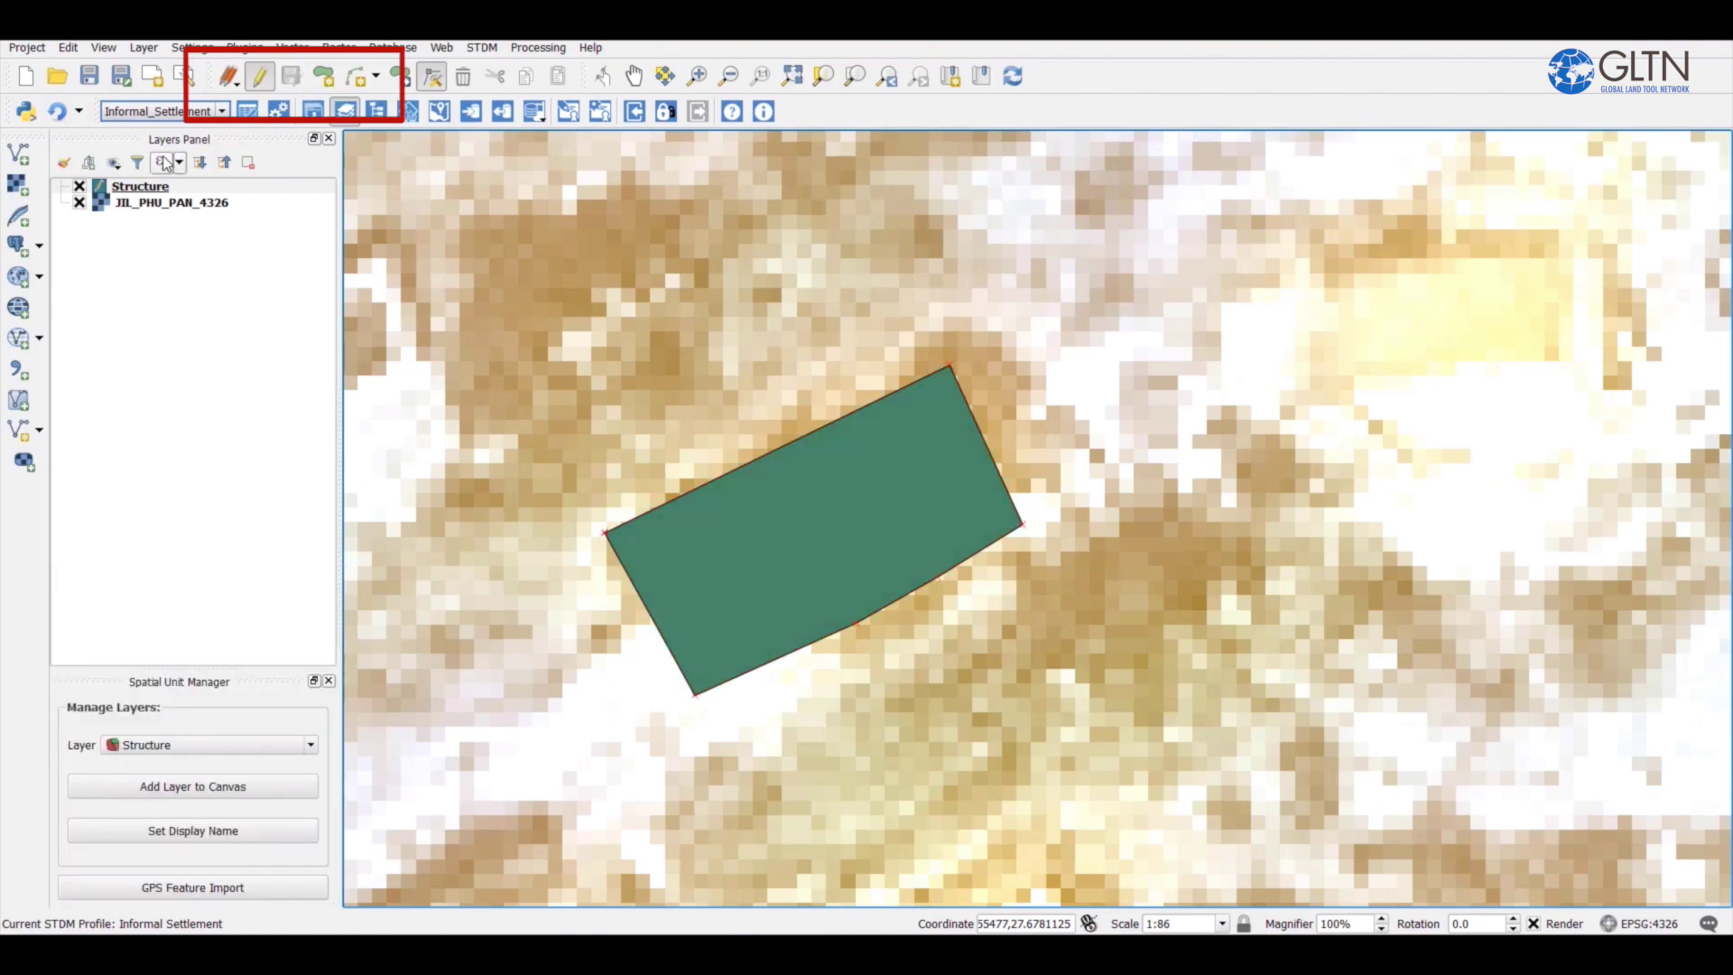
{"action": "left_click", "coordinate": [265, 73]}
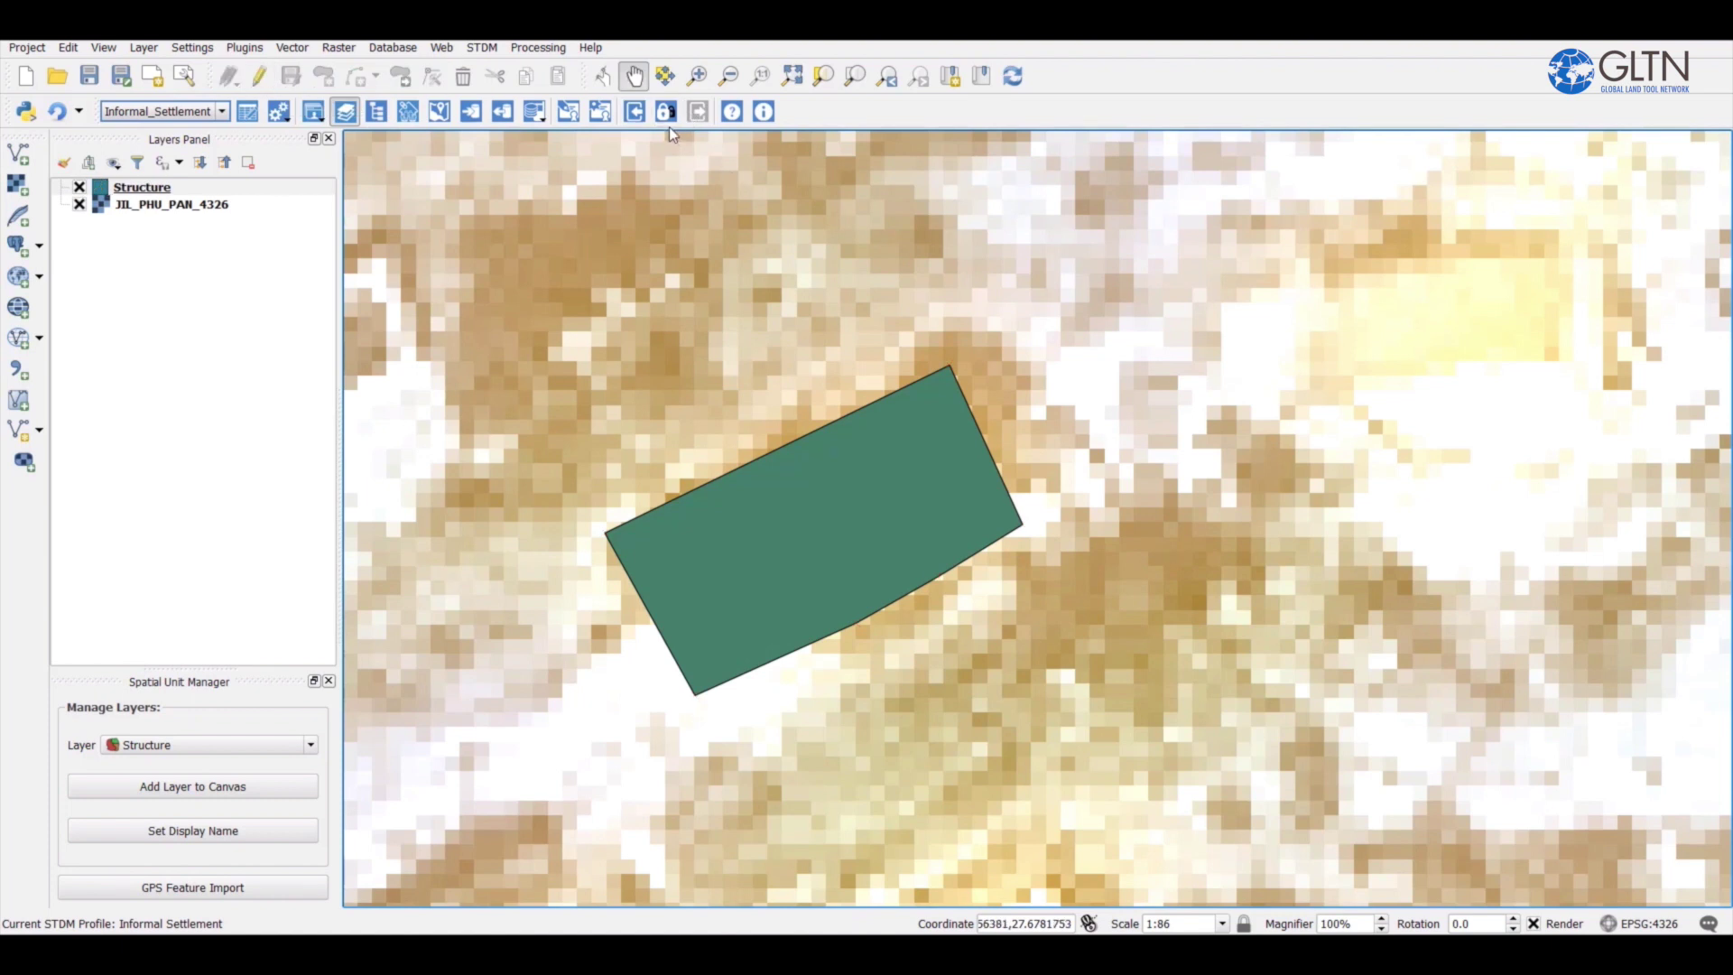
- Open Structure Records and select NRB/KIL/CA/001 to zoom the map to A2's polygon
{"action": "left_click", "coordinate": [482, 47]}
{"action": "mouse_move", "coordinate": [541, 122]}
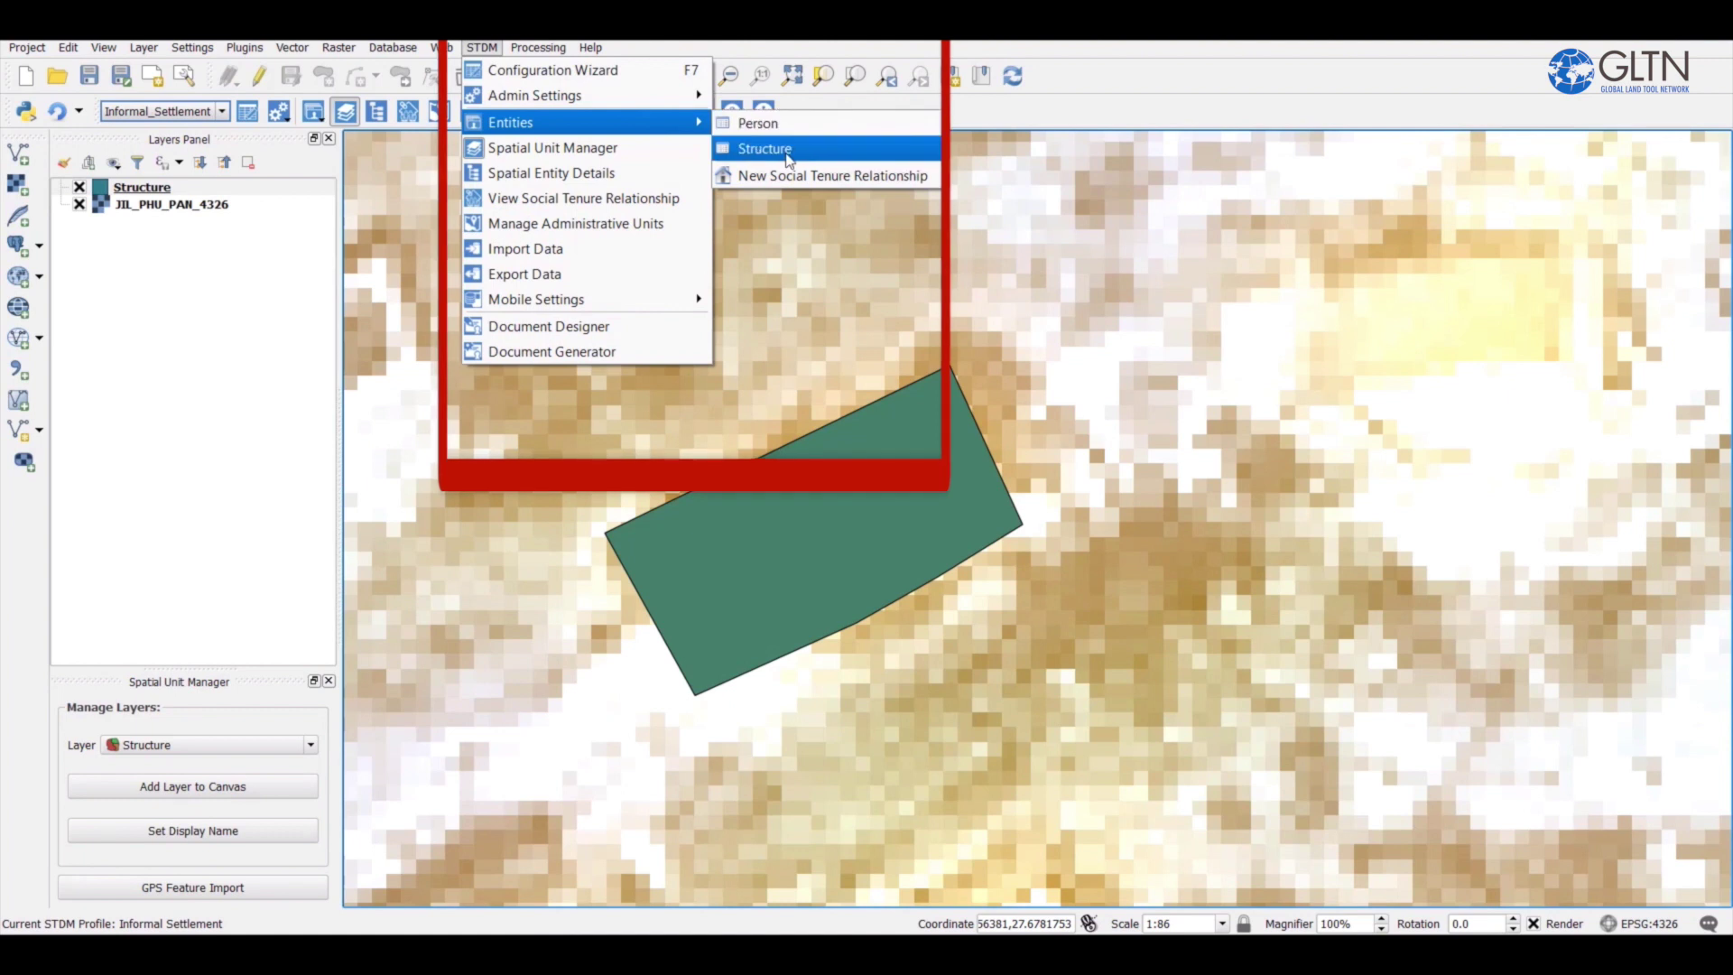
{"action": "left_click", "coordinate": [788, 155]}
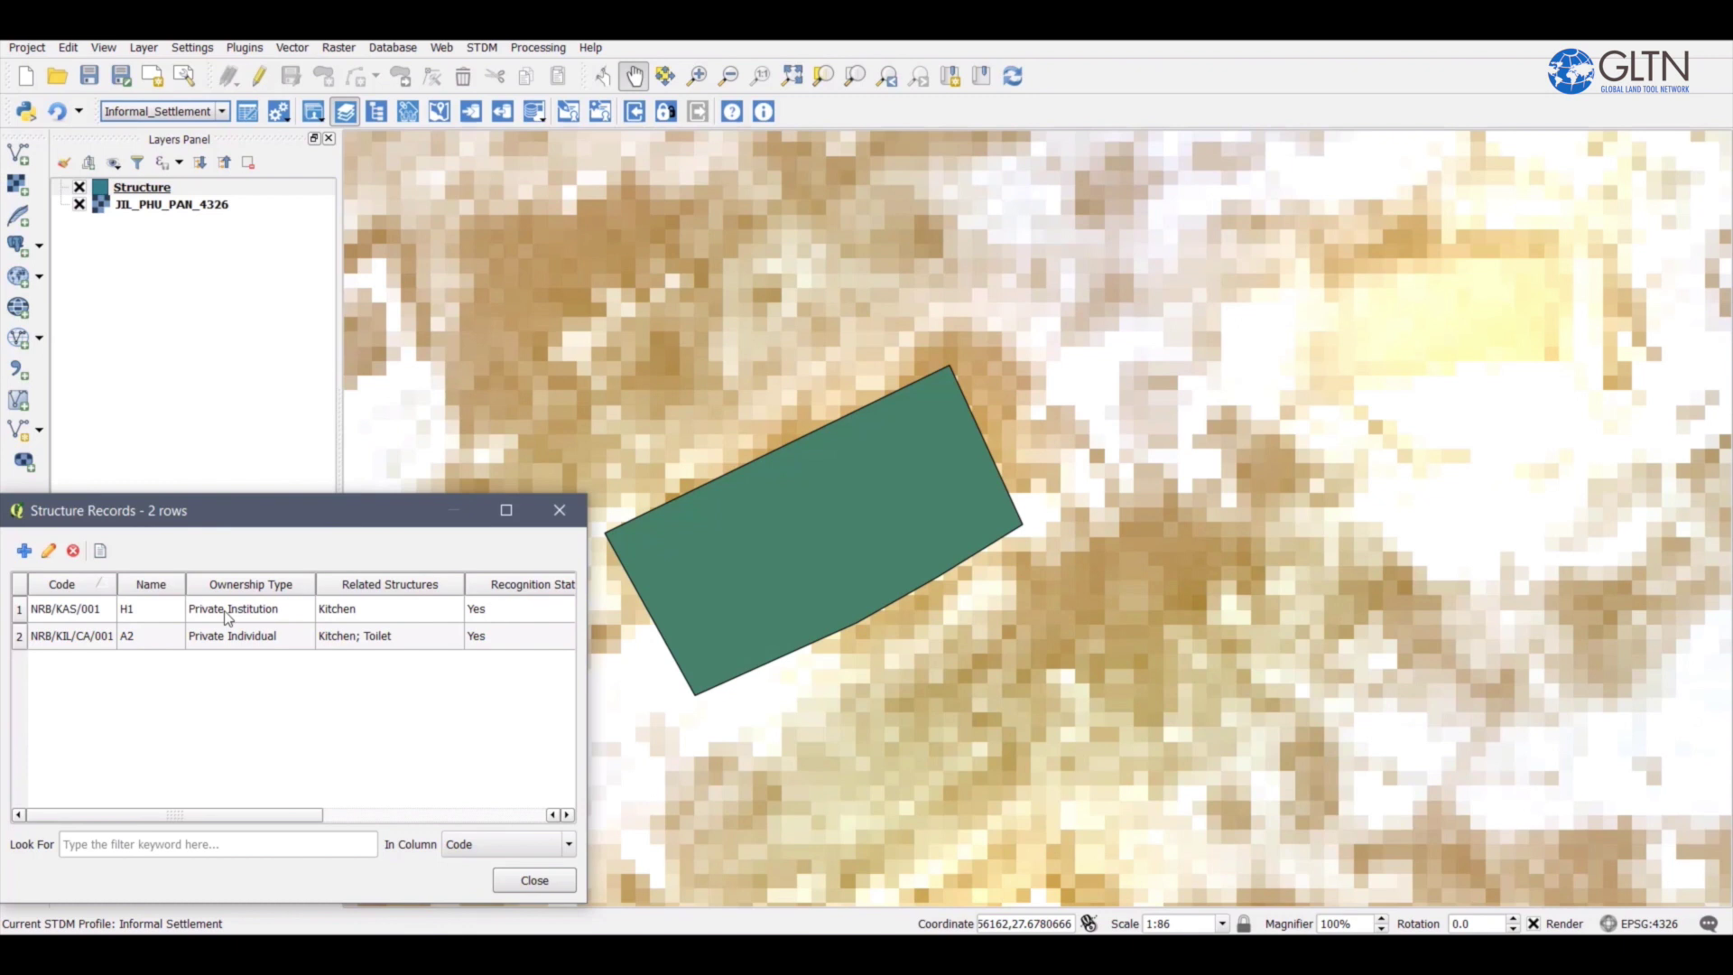
{"action": "left_click", "coordinate": [19, 636]}
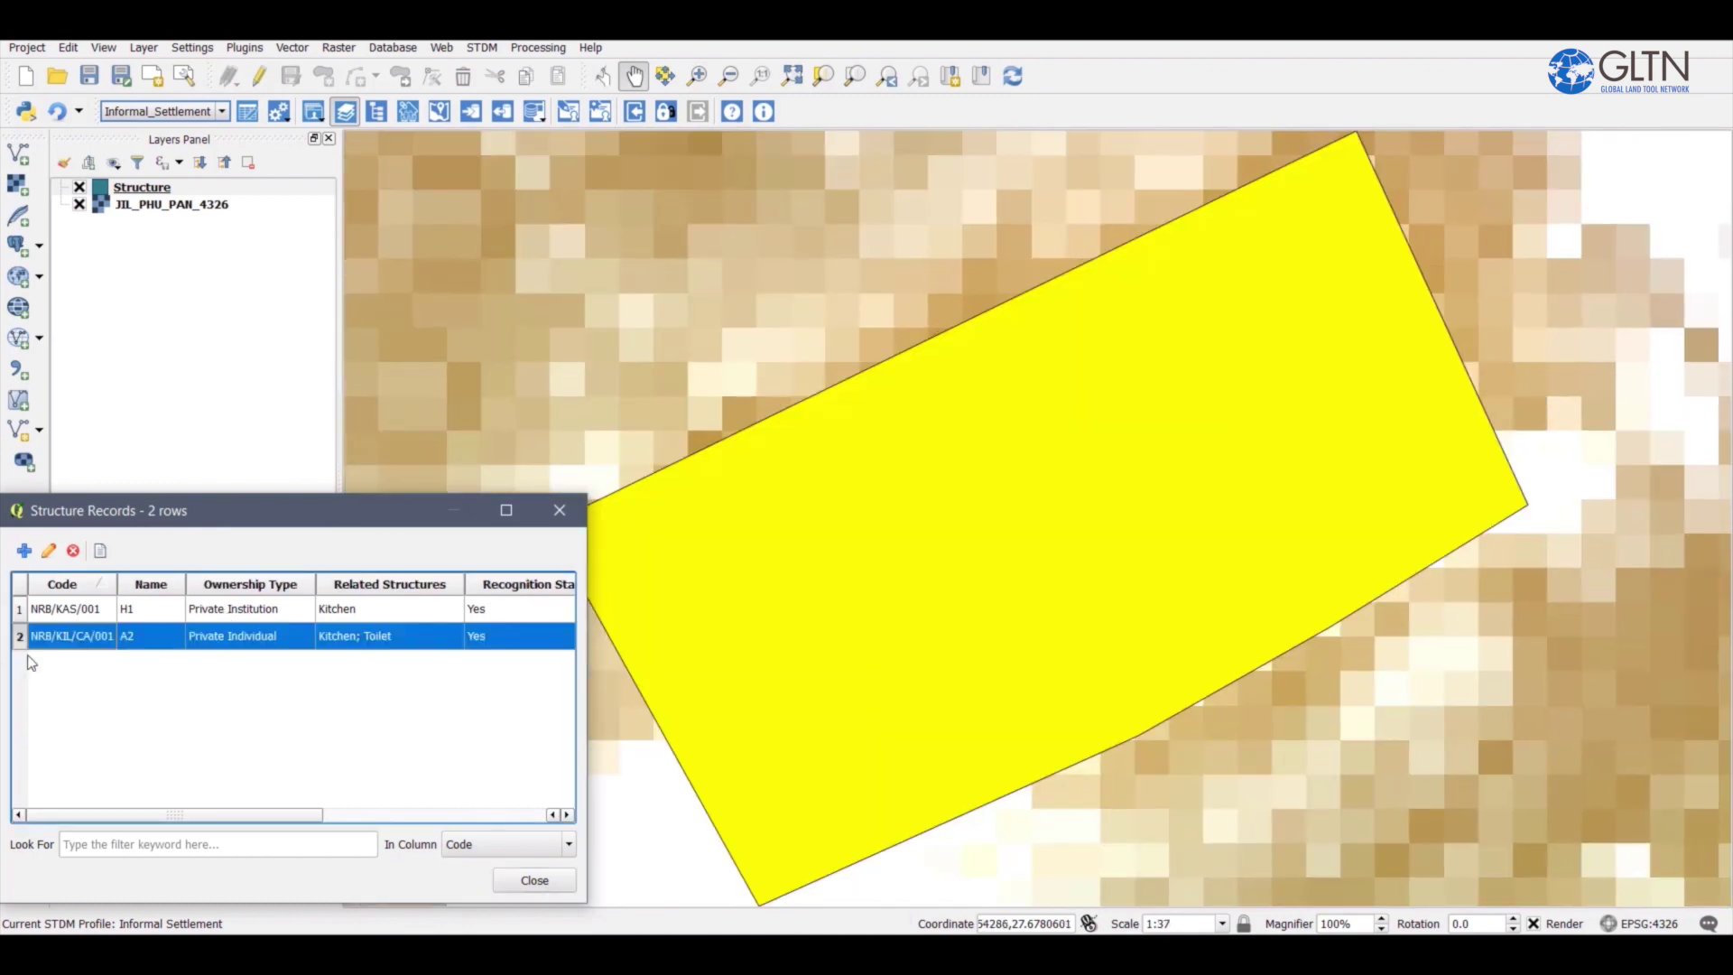
{"action": "left_click", "coordinate": [73, 618]}
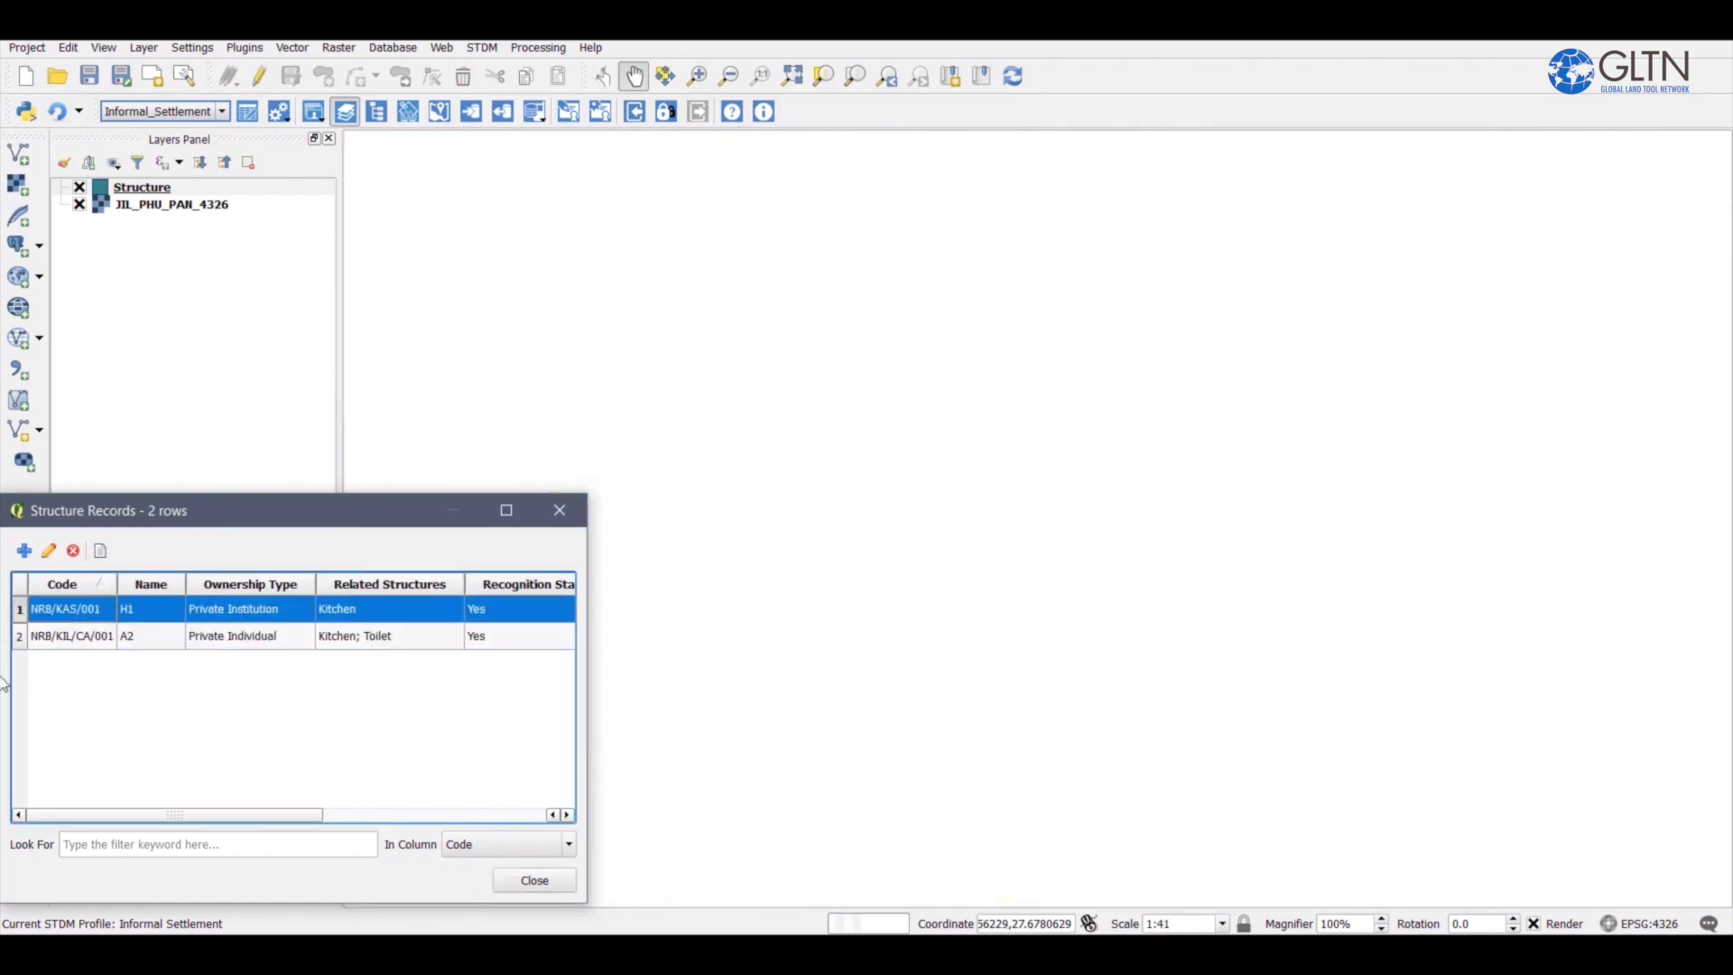
{"action": "left_click", "coordinate": [128, 639]}
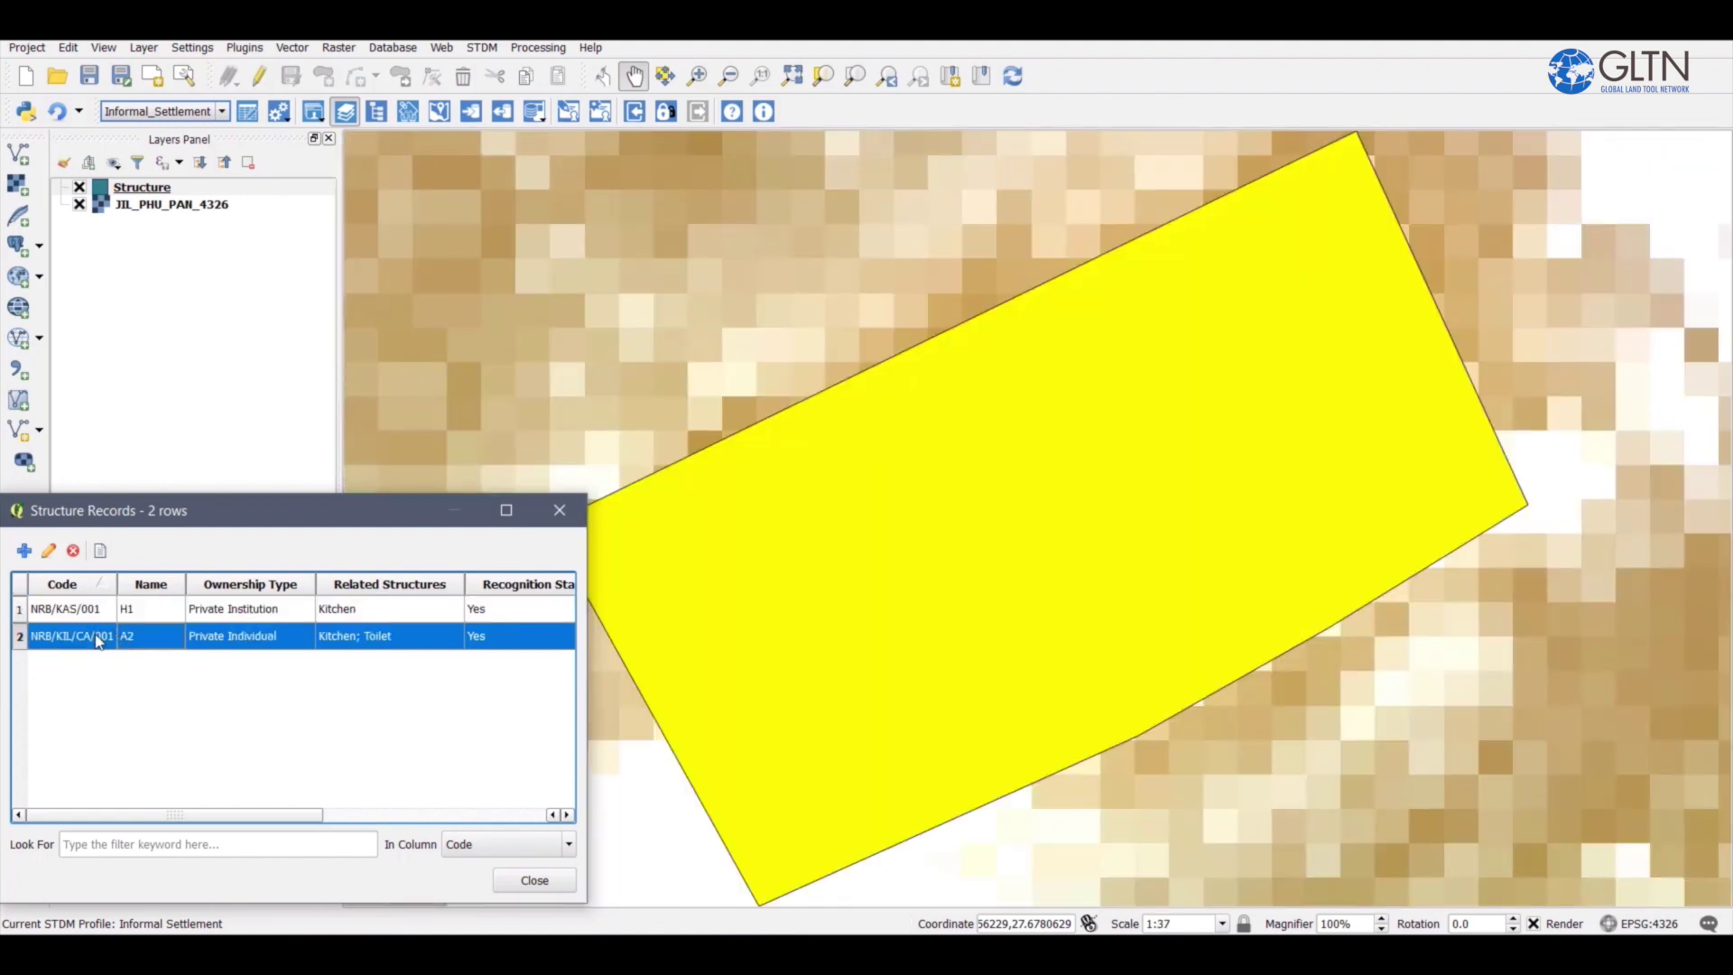
- Edit structure NRB/KIL/CA/001, change its name from A2 to A4, and save the update
{"action": "left_click", "coordinate": [47, 552]}
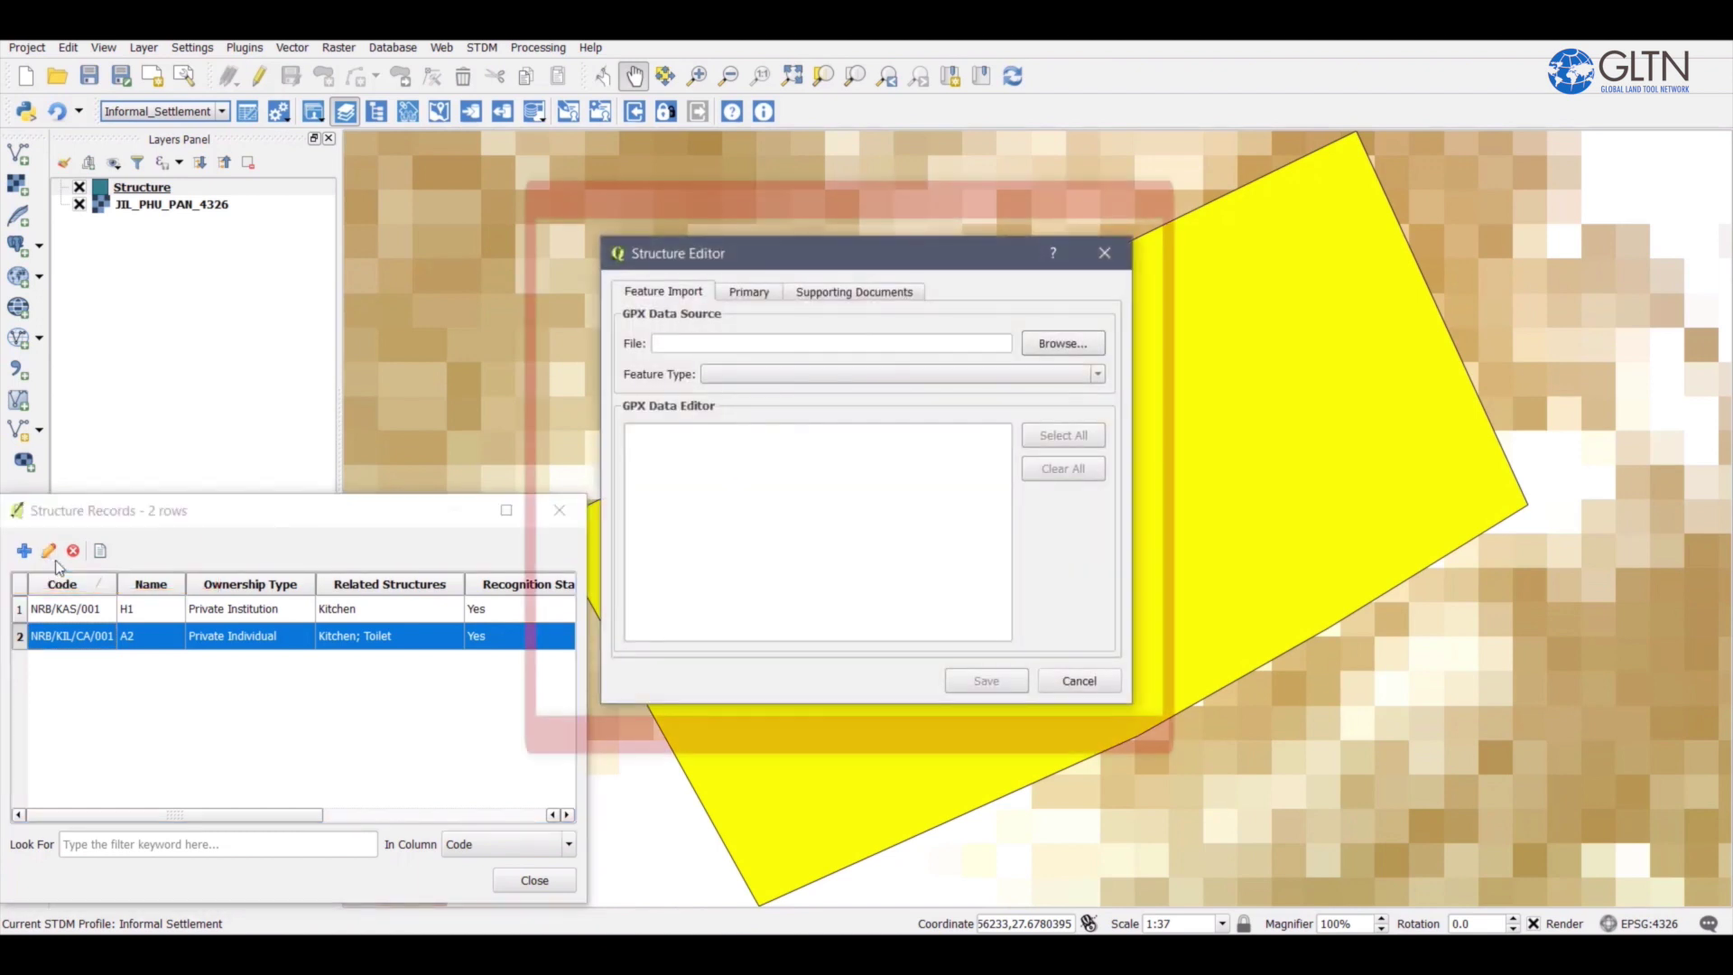
{"action": "left_click", "coordinate": [738, 293]}
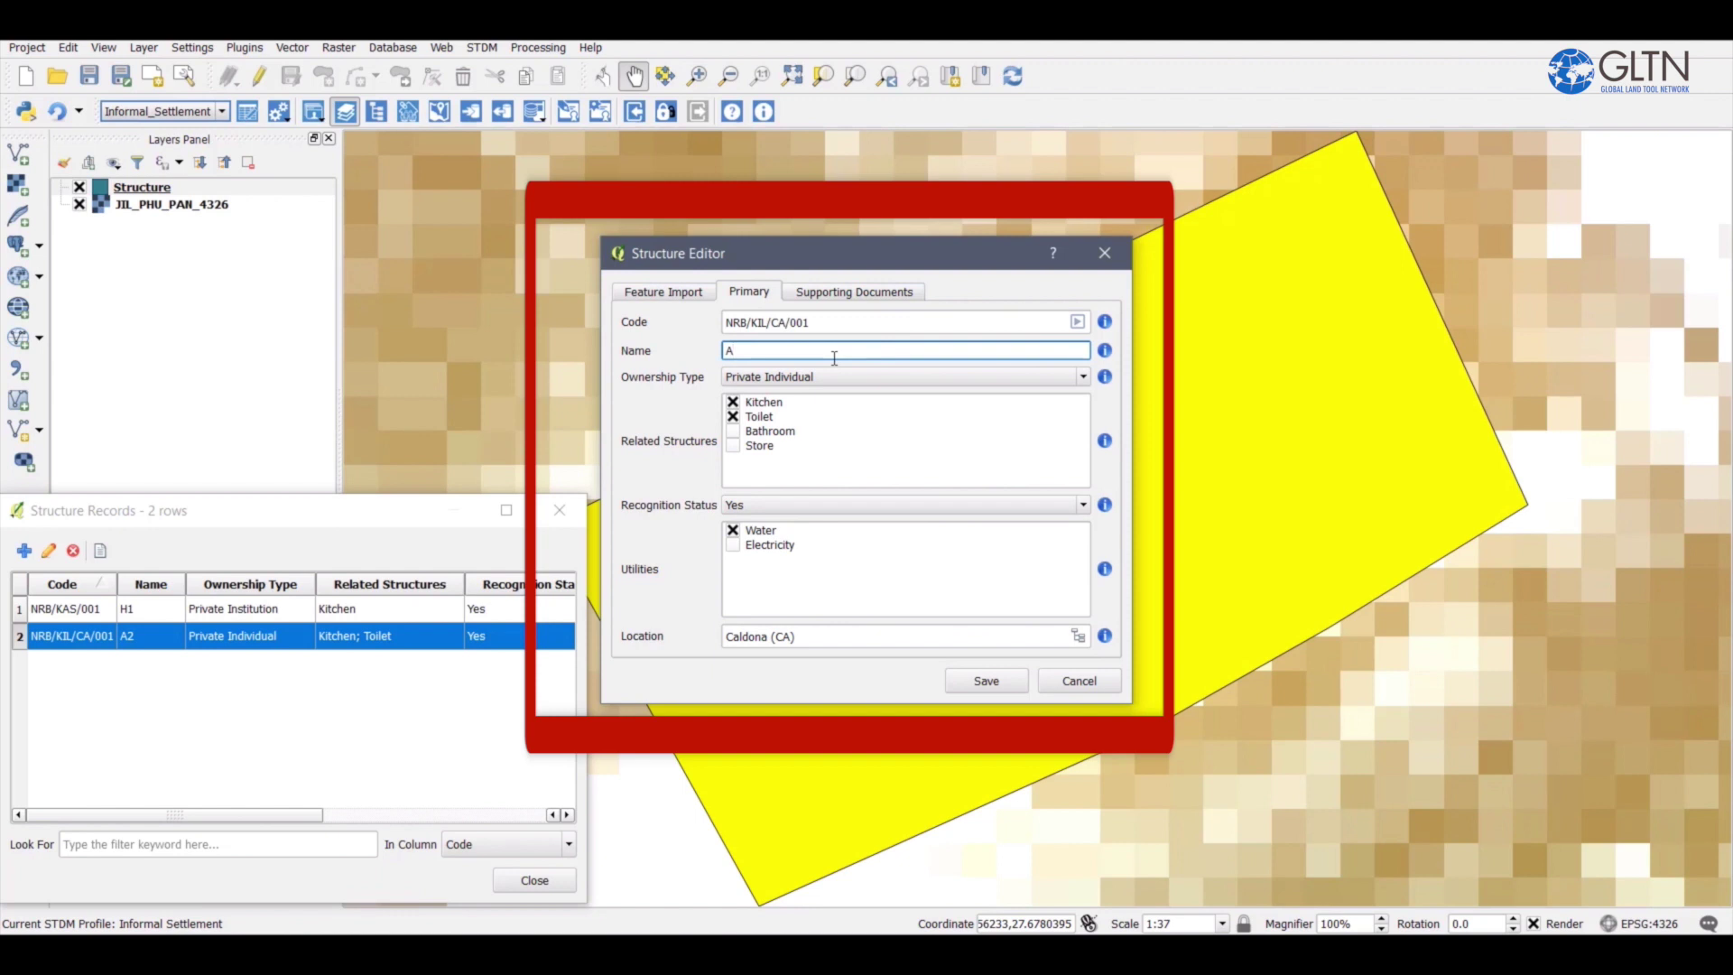
{"action": "type", "text": "2"}
{"action": "left_click", "coordinate": [881, 294]}
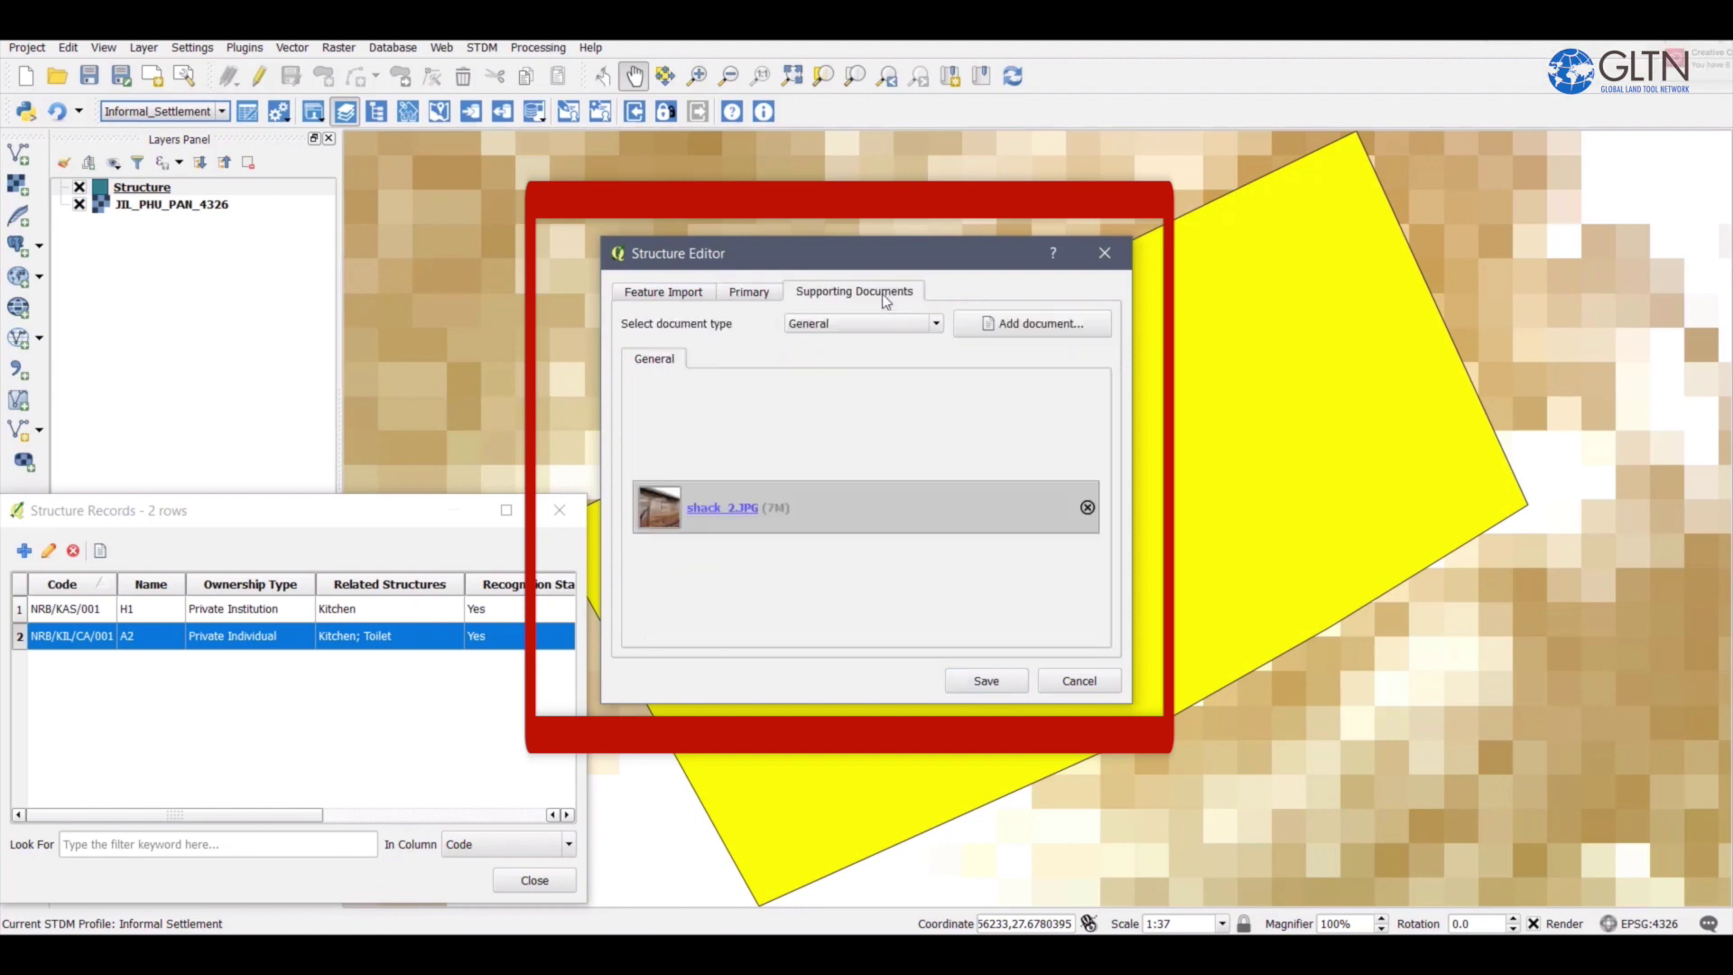
{"action": "left_click", "coordinate": [748, 292]}
{"action": "left_click", "coordinate": [988, 677]}
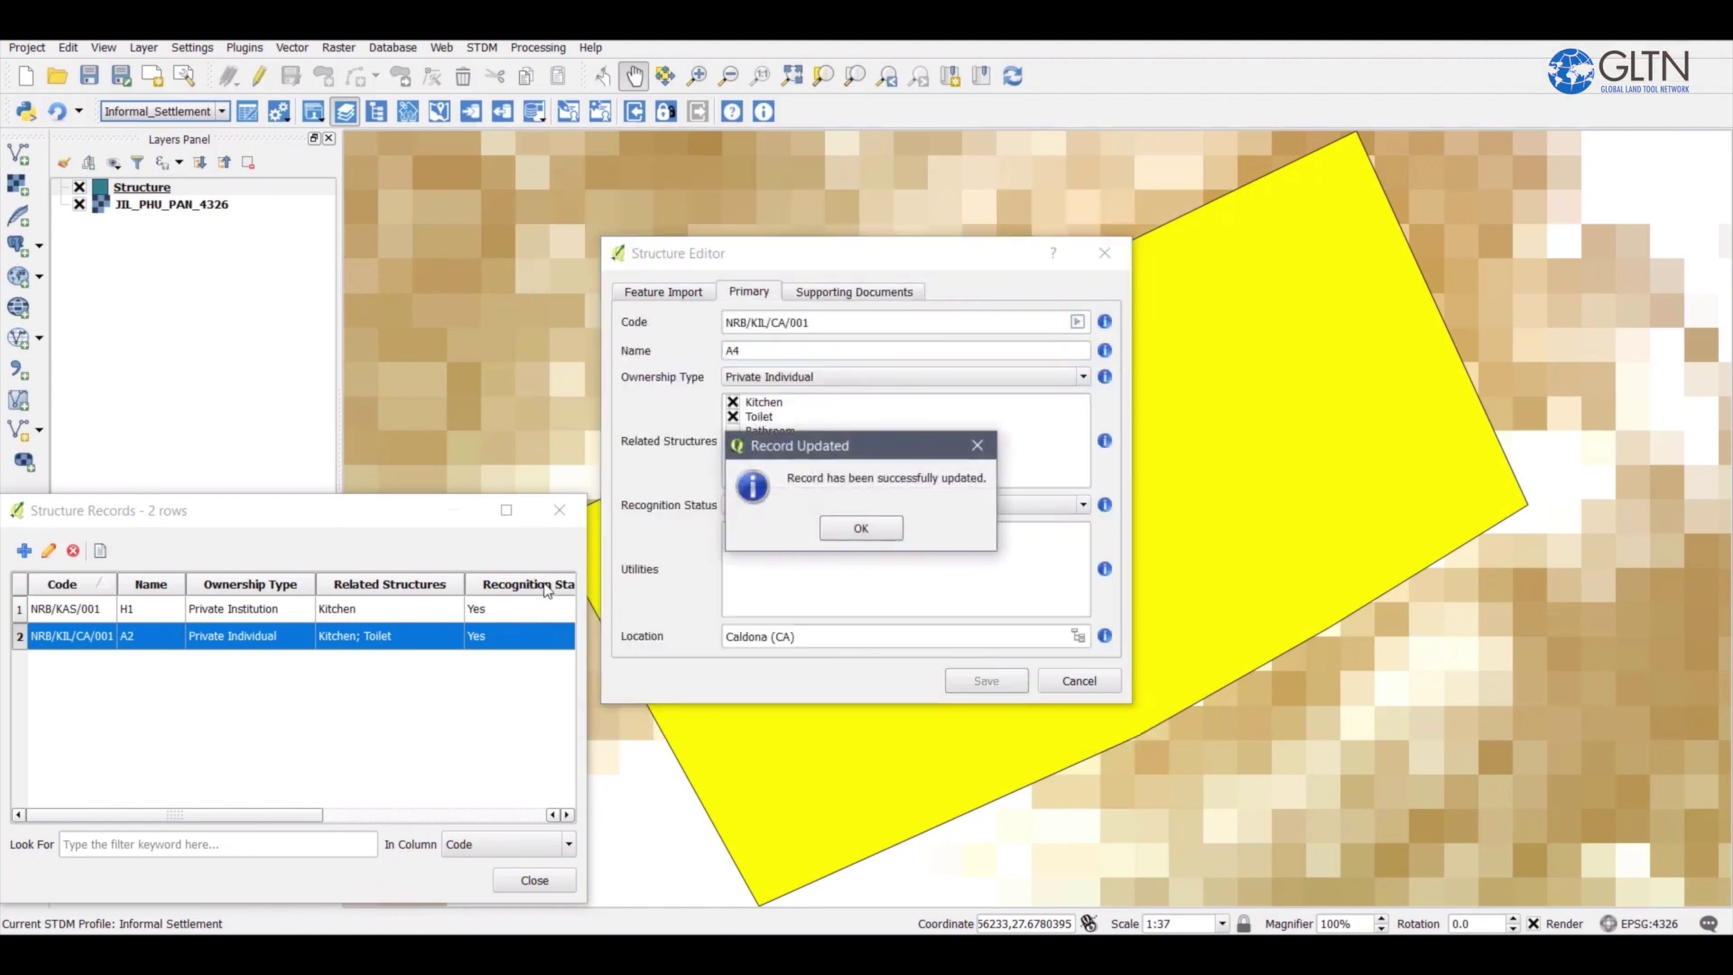
{"action": "left_click", "coordinate": [861, 528]}
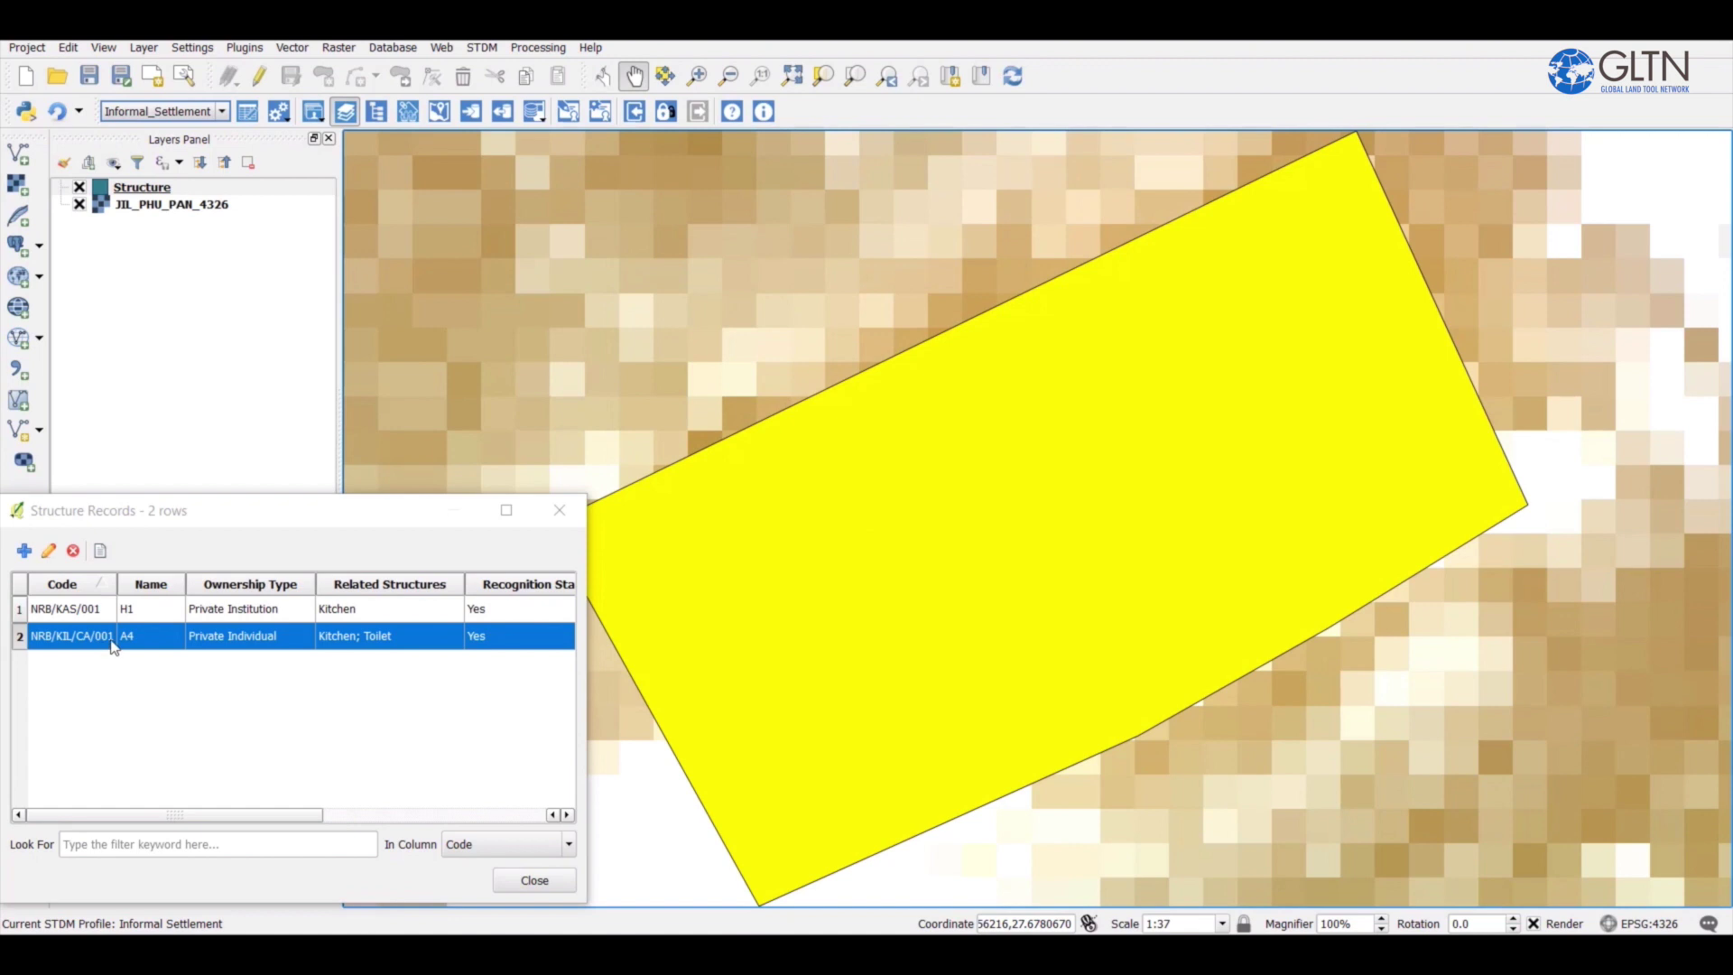
{"action": "left_click", "coordinate": [126, 643]}
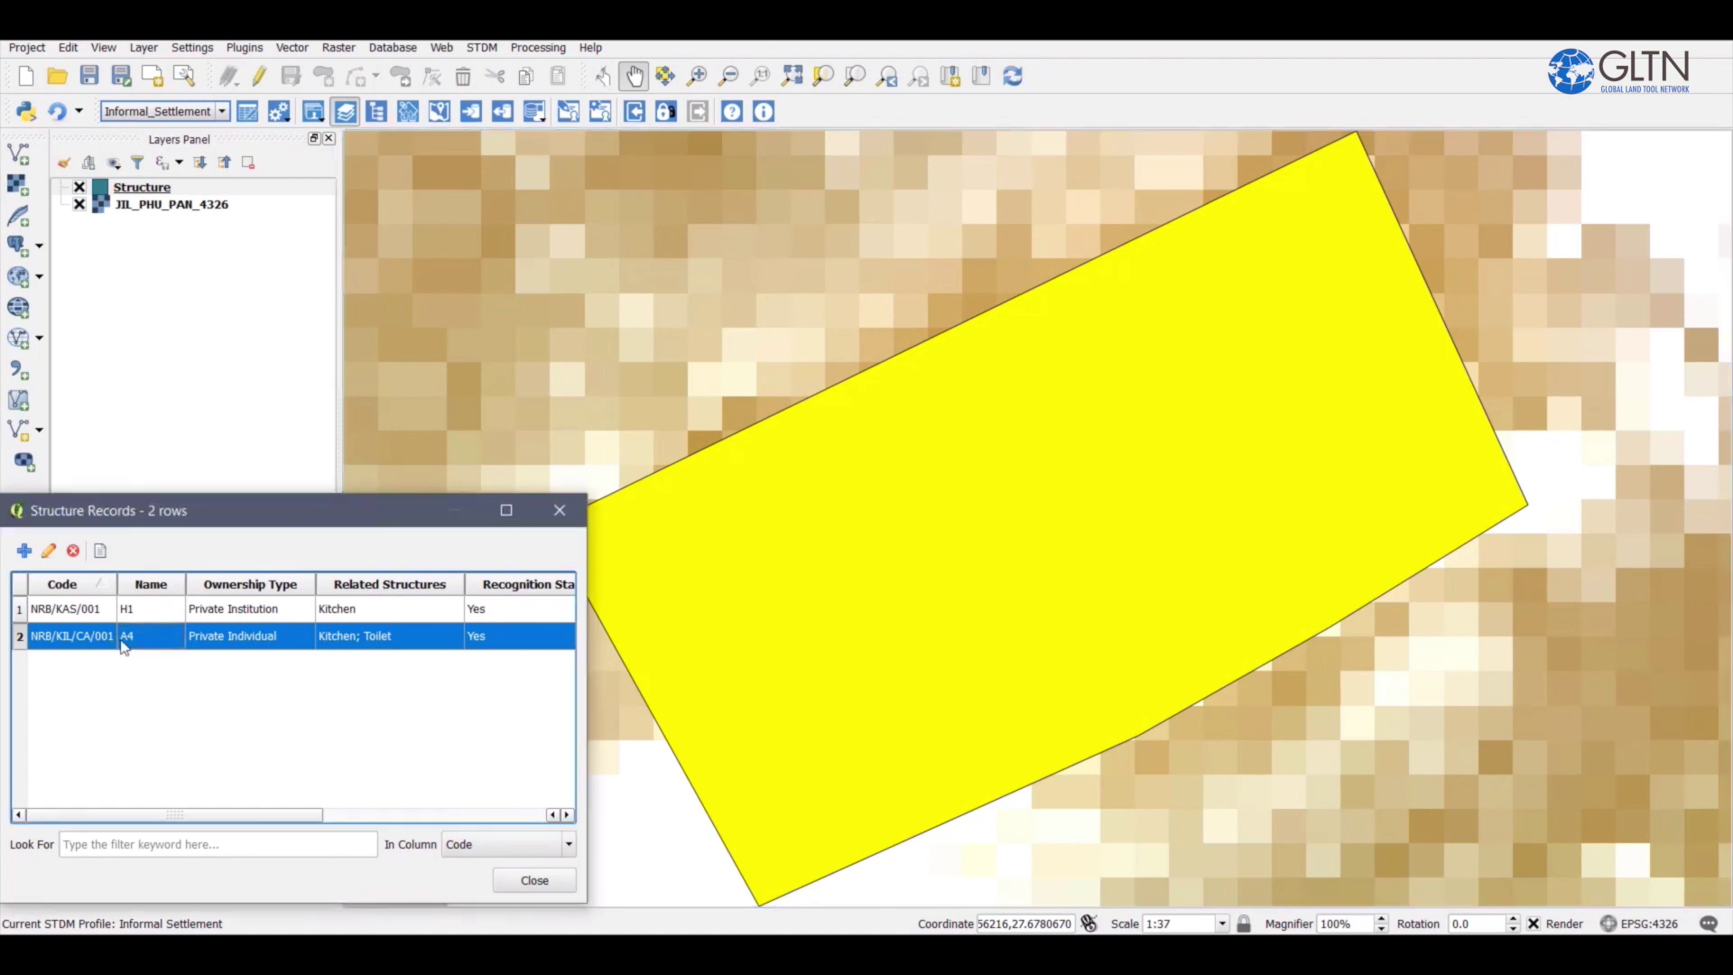
- Add a new structure record and set Waypoints_2017-09-17.gpx as its feature import file
{"action": "left_click", "coordinate": [18, 555]}
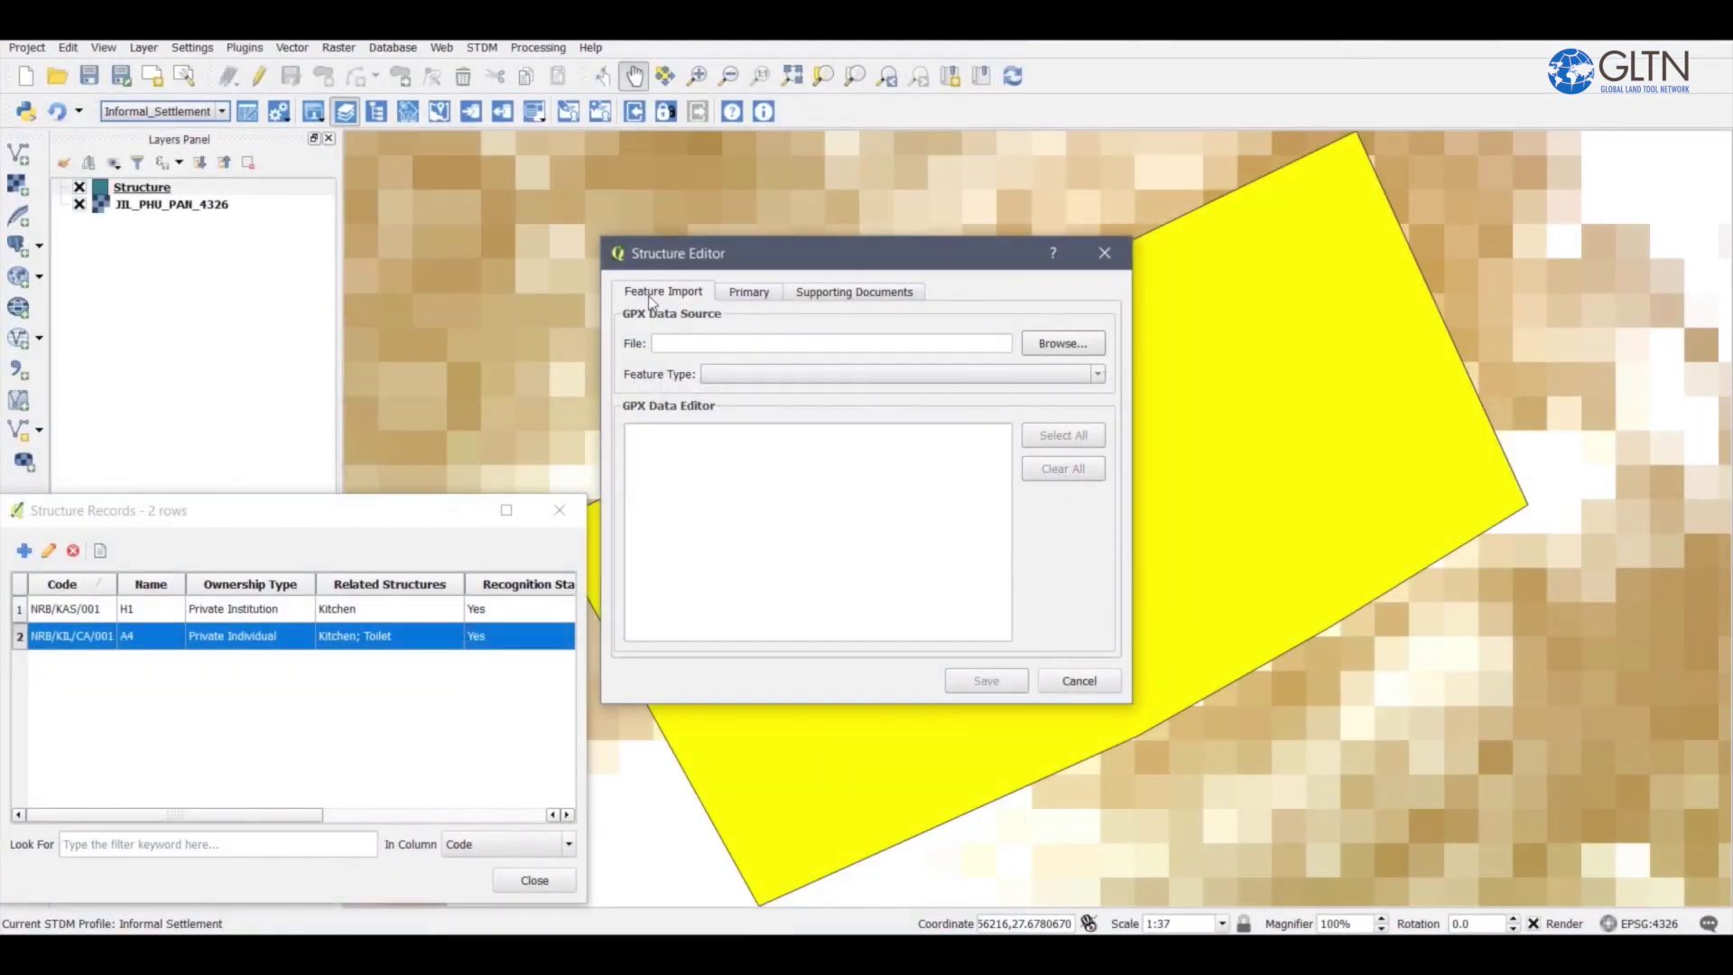
{"action": "left_click", "coordinate": [663, 341]}
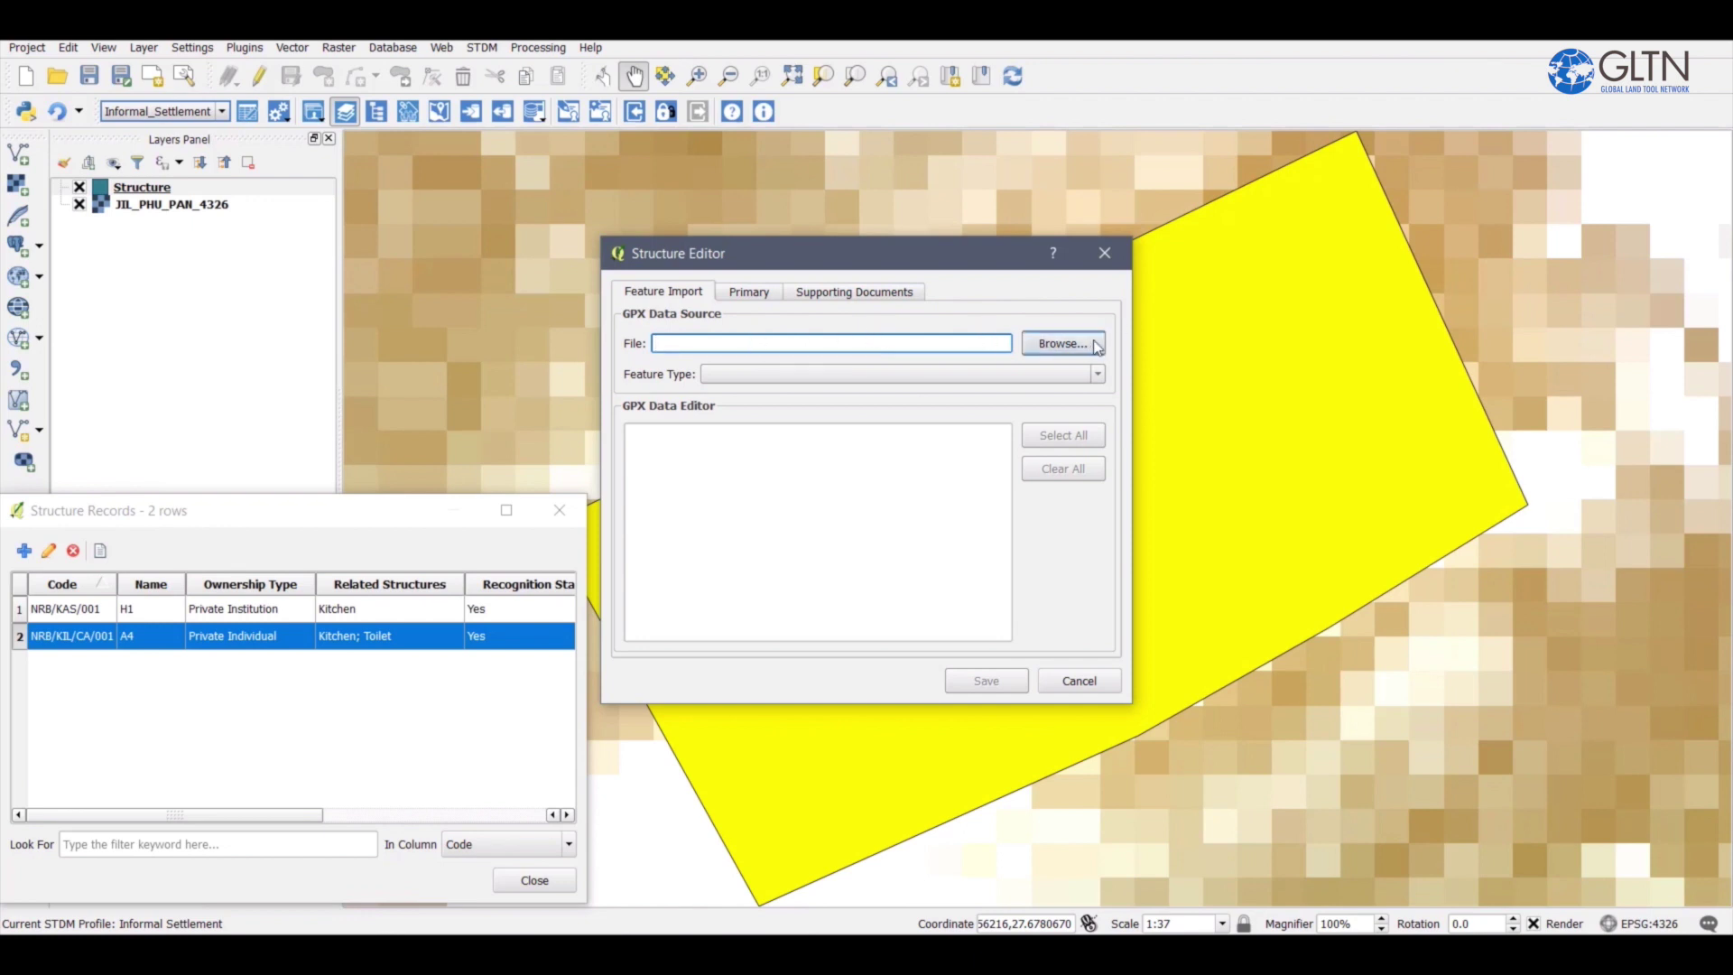
{"action": "left_click", "coordinate": [1065, 344]}
{"action": "left_click", "coordinate": [761, 345]}
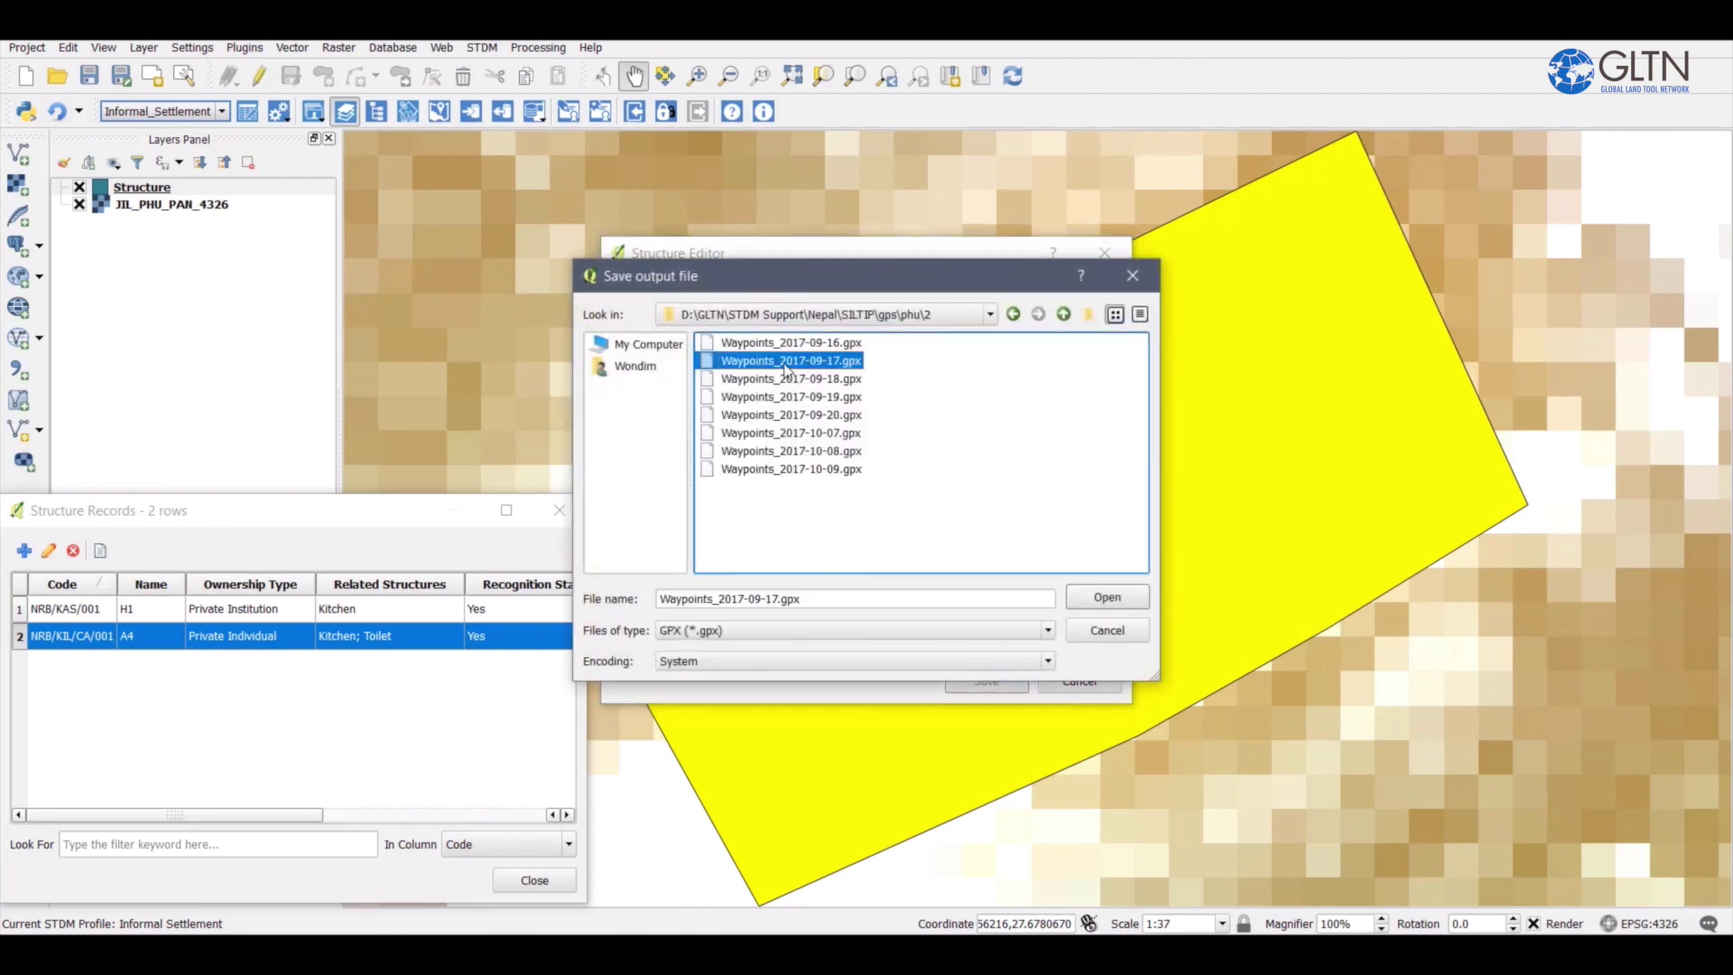
{"action": "key", "text": "Return"}
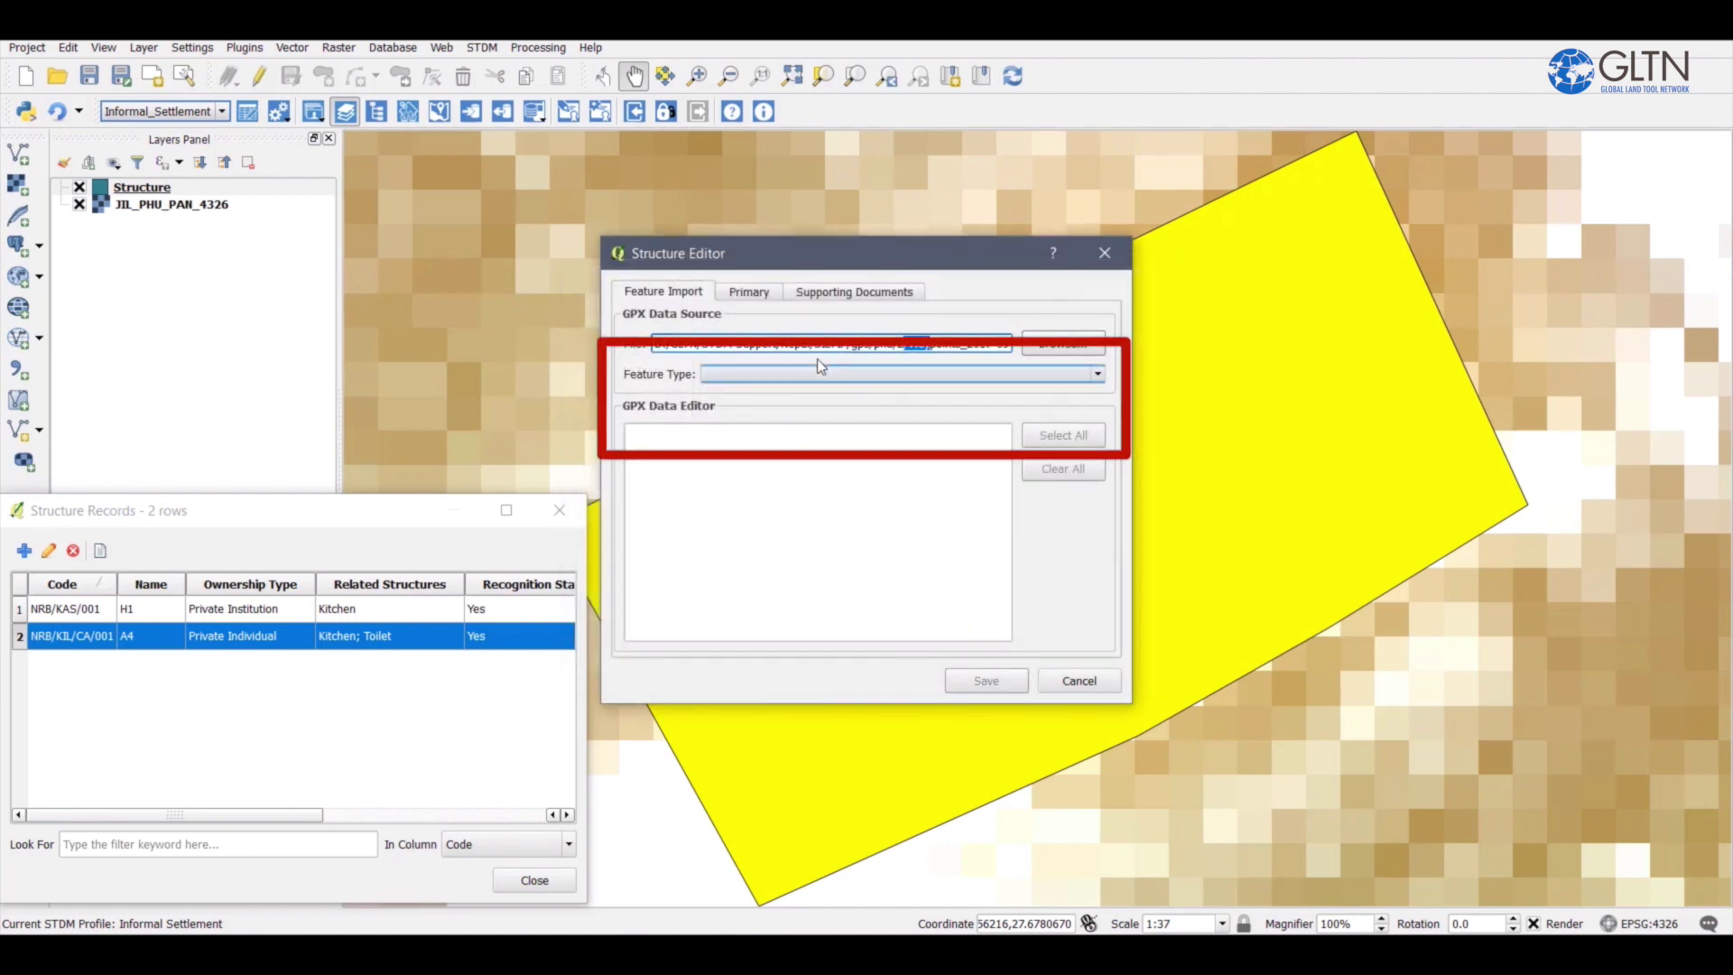
{"action": "left_click", "coordinate": [781, 379]}
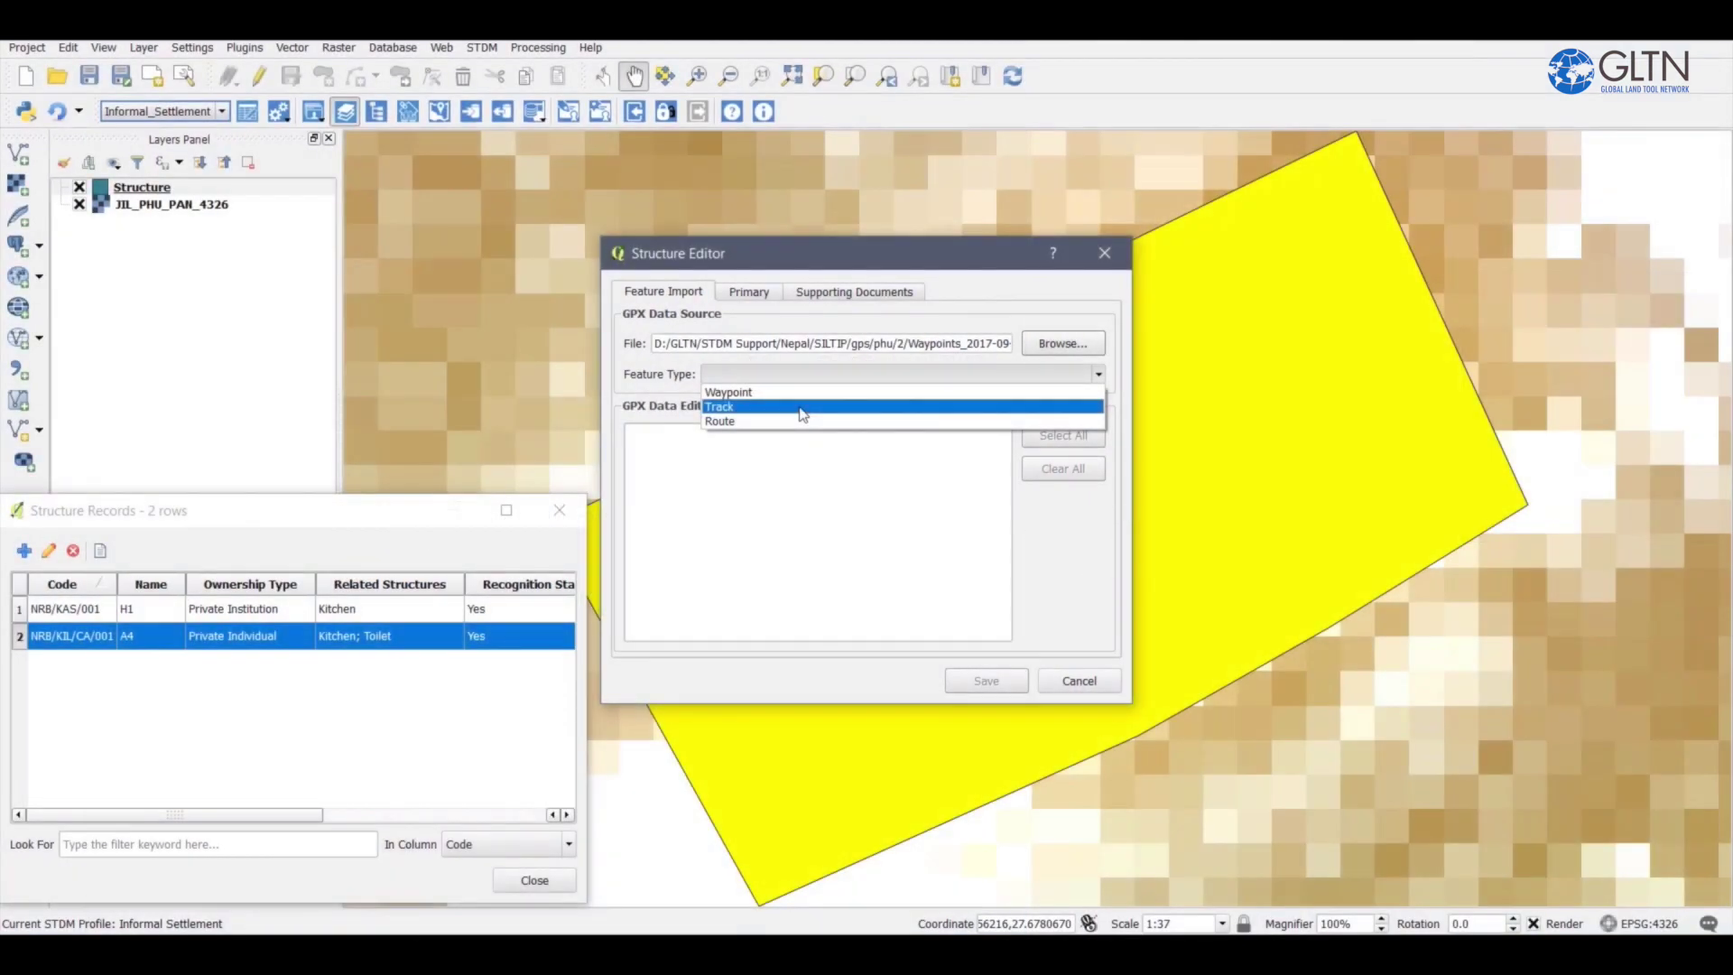
- Choose Waypoint as the GPX feature type to list and map the file's points
{"action": "left_click", "coordinate": [748, 394]}
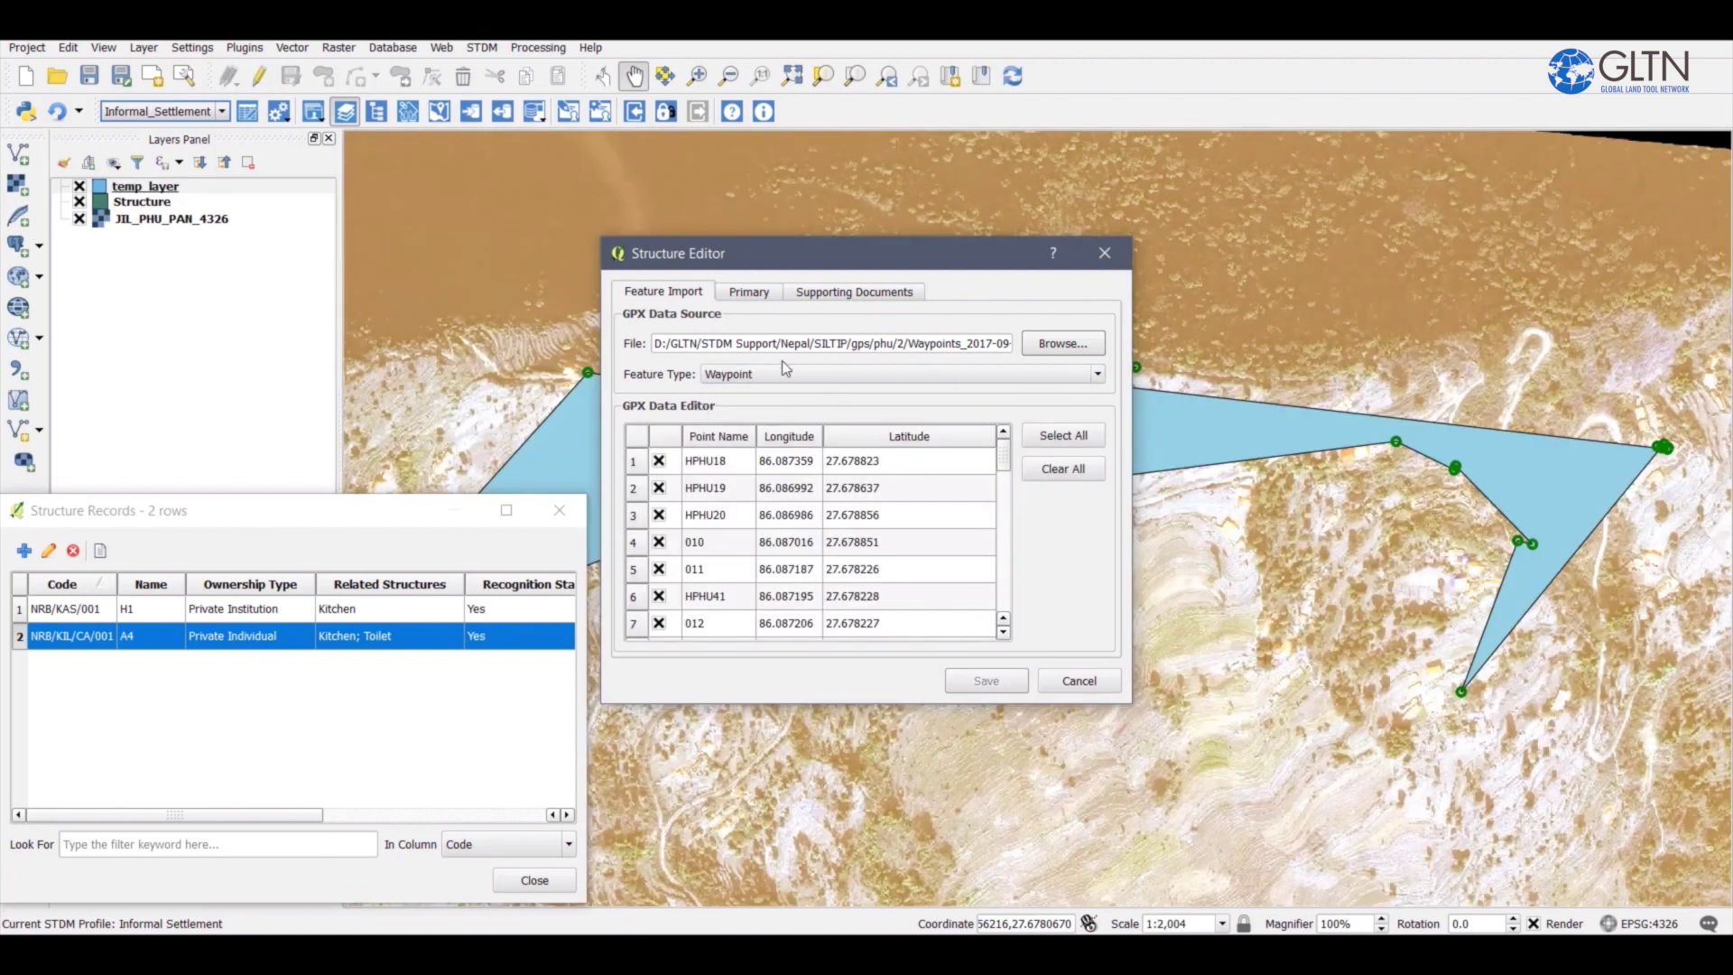
- Clear all waypoints, then tick only HPHU18, HPHU19, HPHU20 and 010 to form the polygon
{"action": "left_click_drag", "start_coordinate": [733, 253], "coordinate": [131, 427]}
{"action": "left_click_drag", "start_coordinate": [310, 424], "coordinate": [415, 325]}
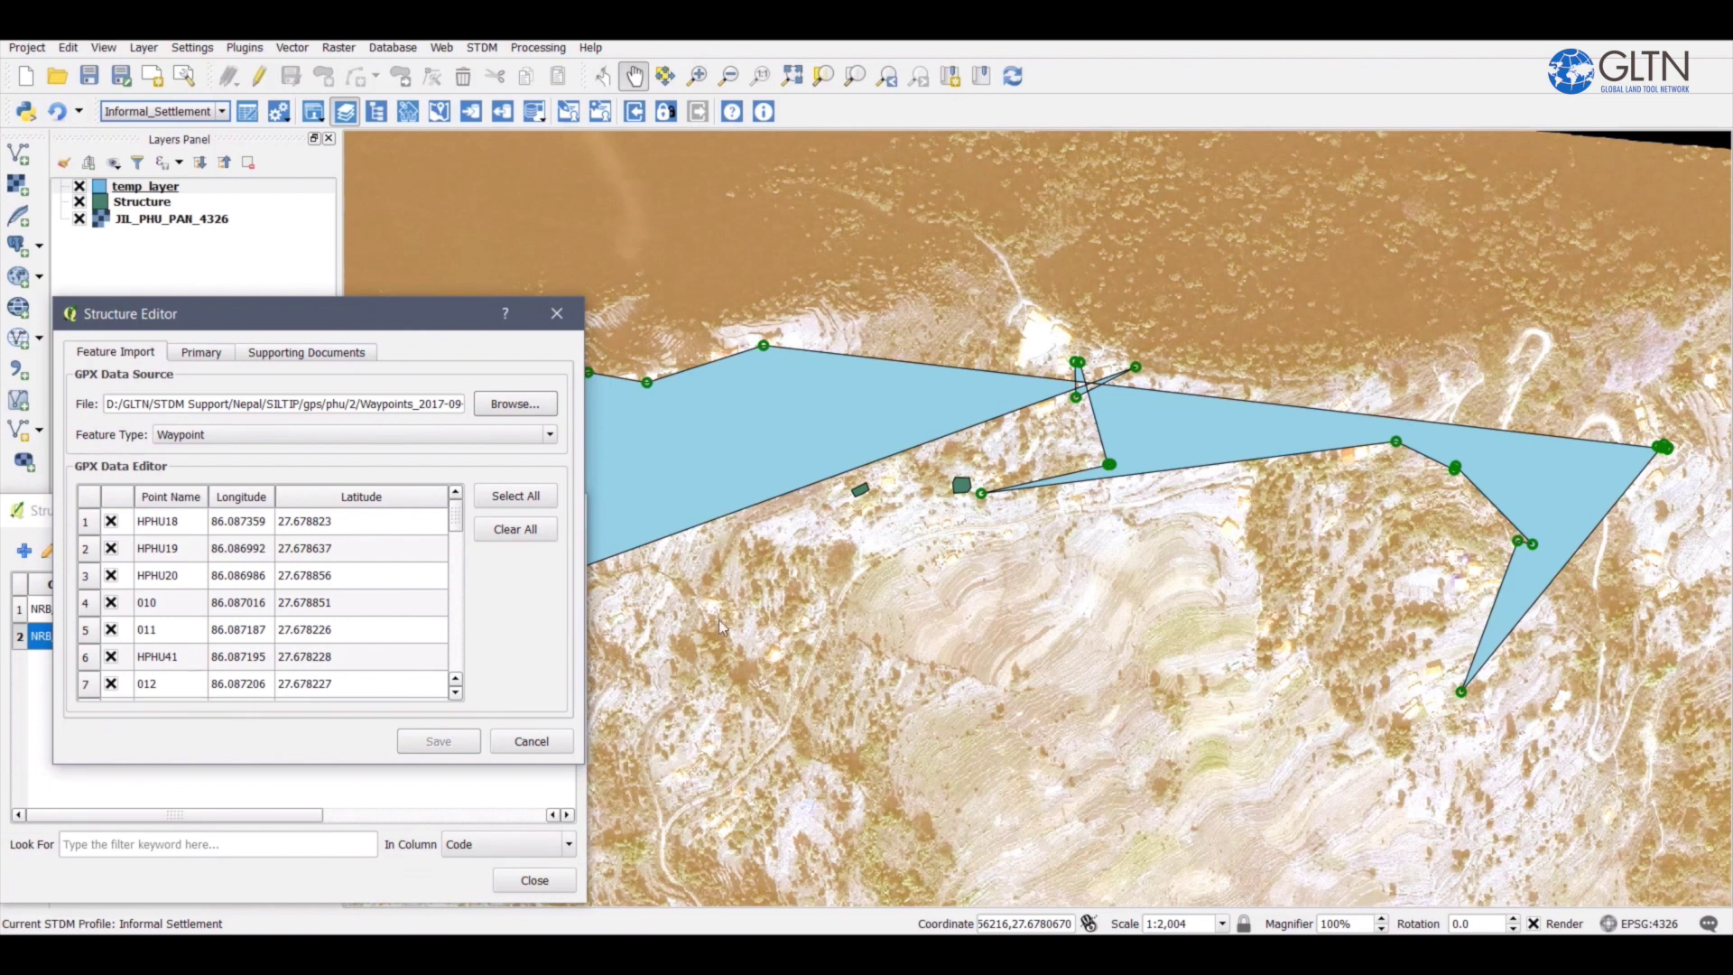
{"action": "left_click", "coordinate": [533, 540]}
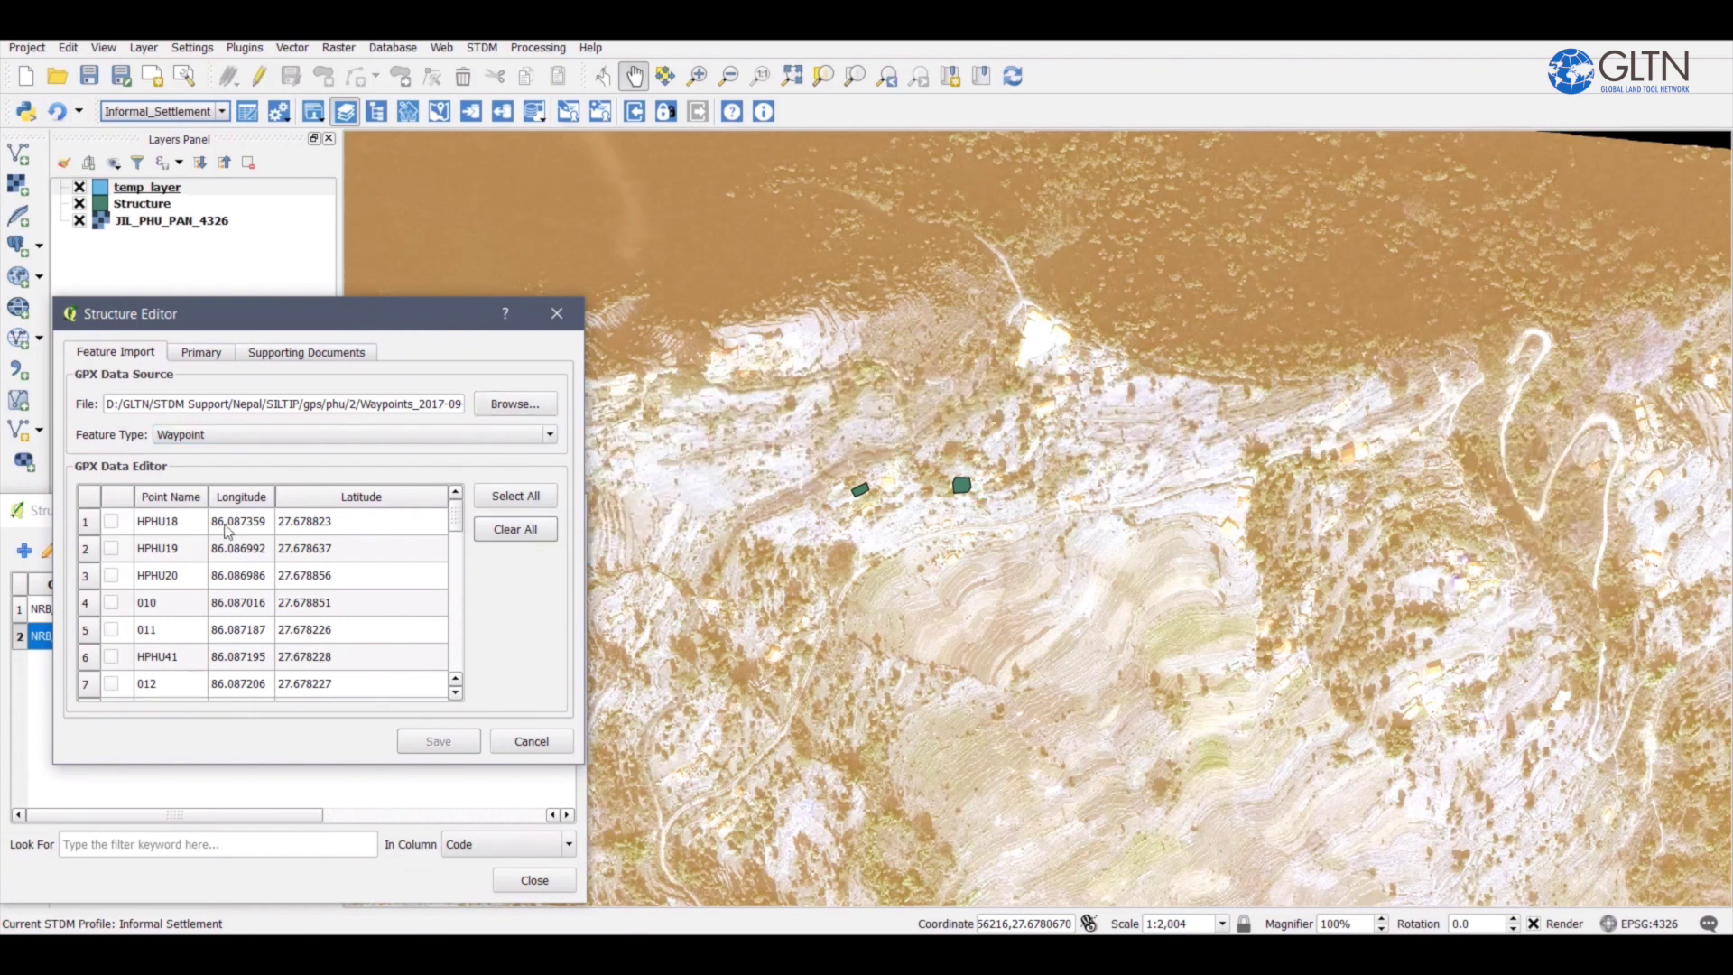
{"action": "left_click", "coordinate": [99, 524]}
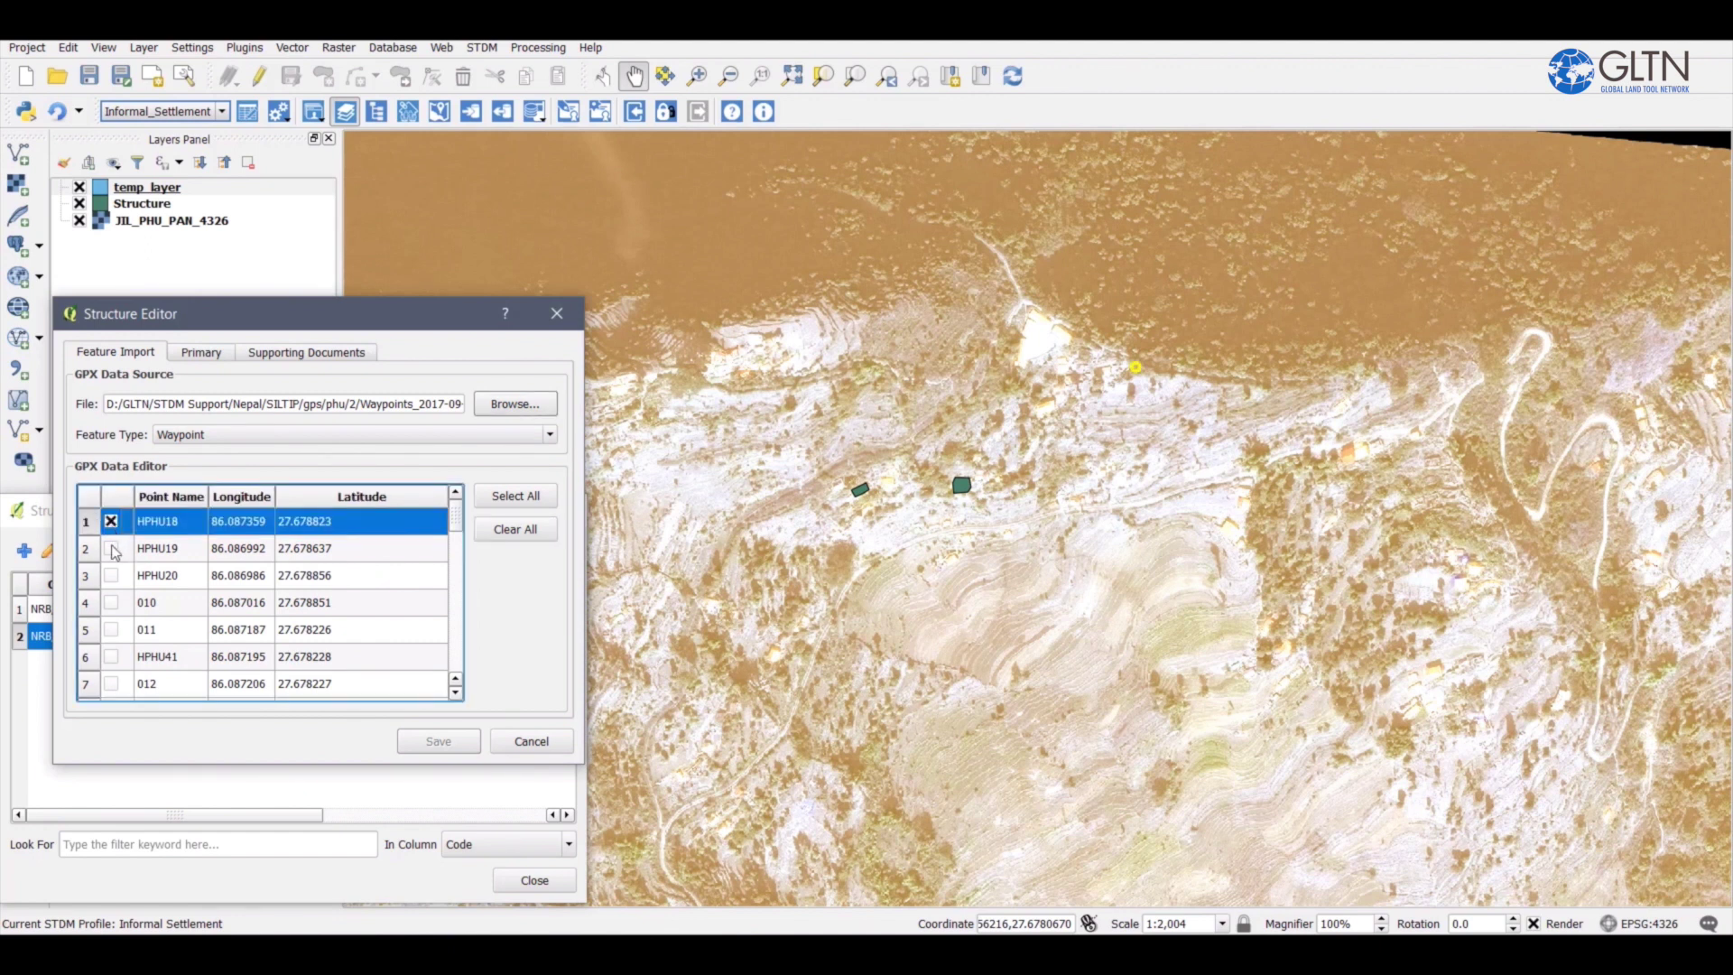
{"action": "left_click", "coordinate": [112, 549]}
{"action": "left_click", "coordinate": [112, 576]}
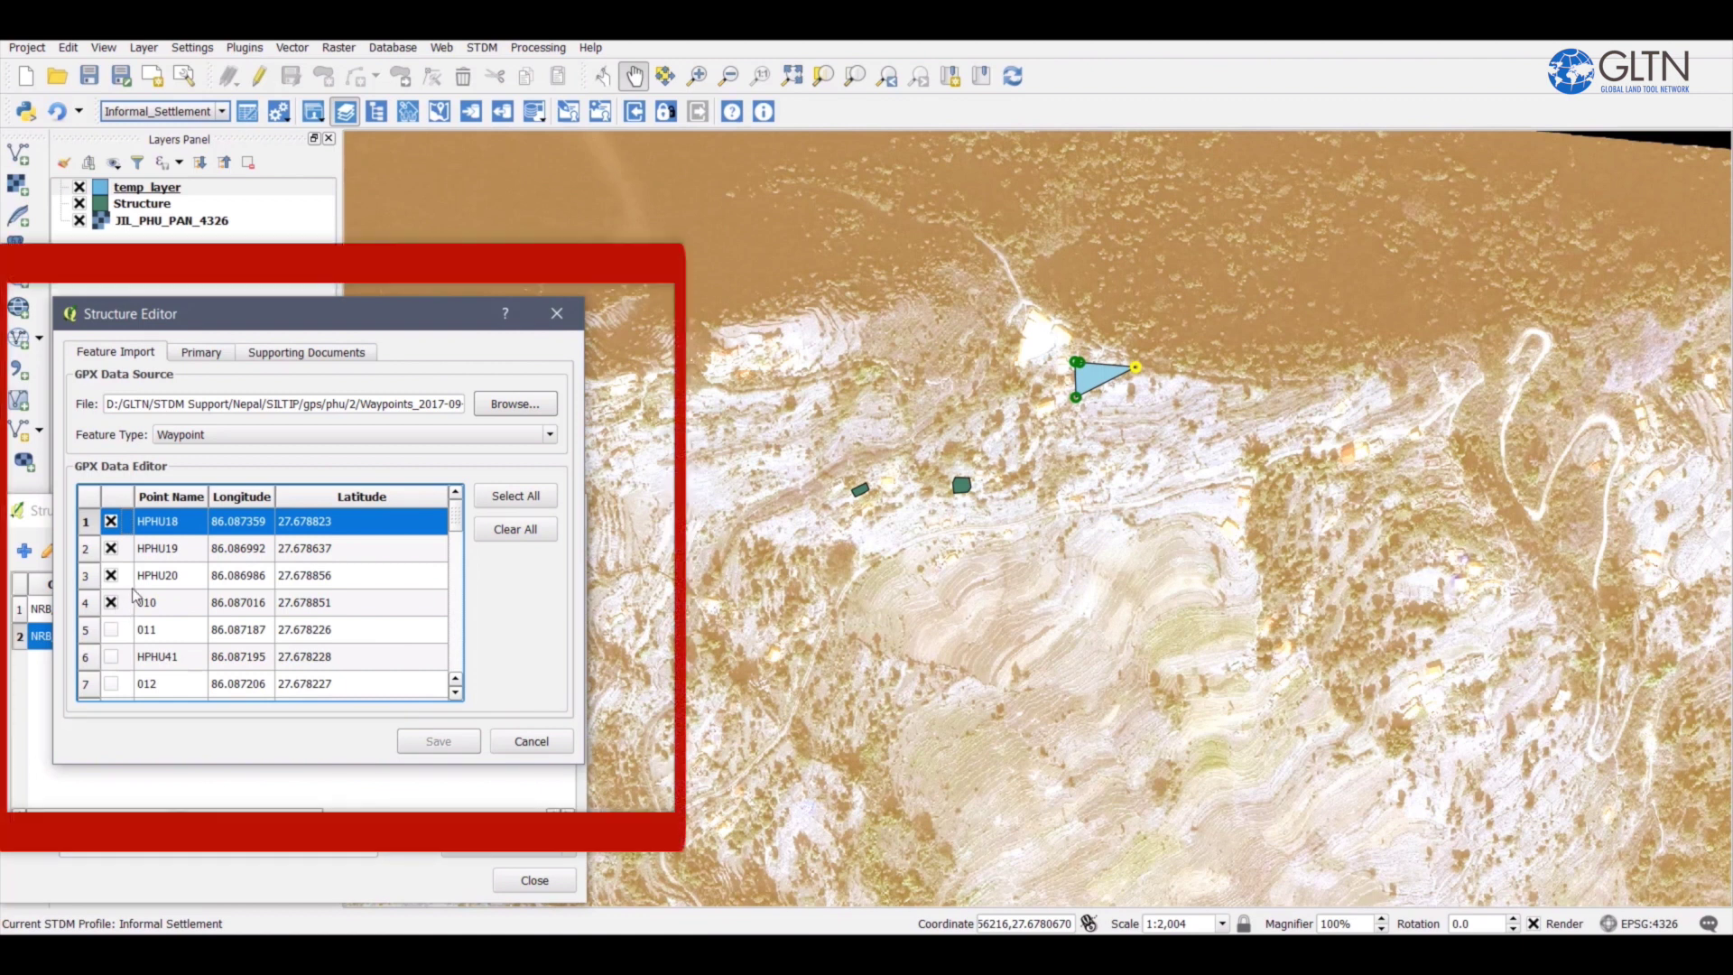
{"action": "key", "text": "Down"}
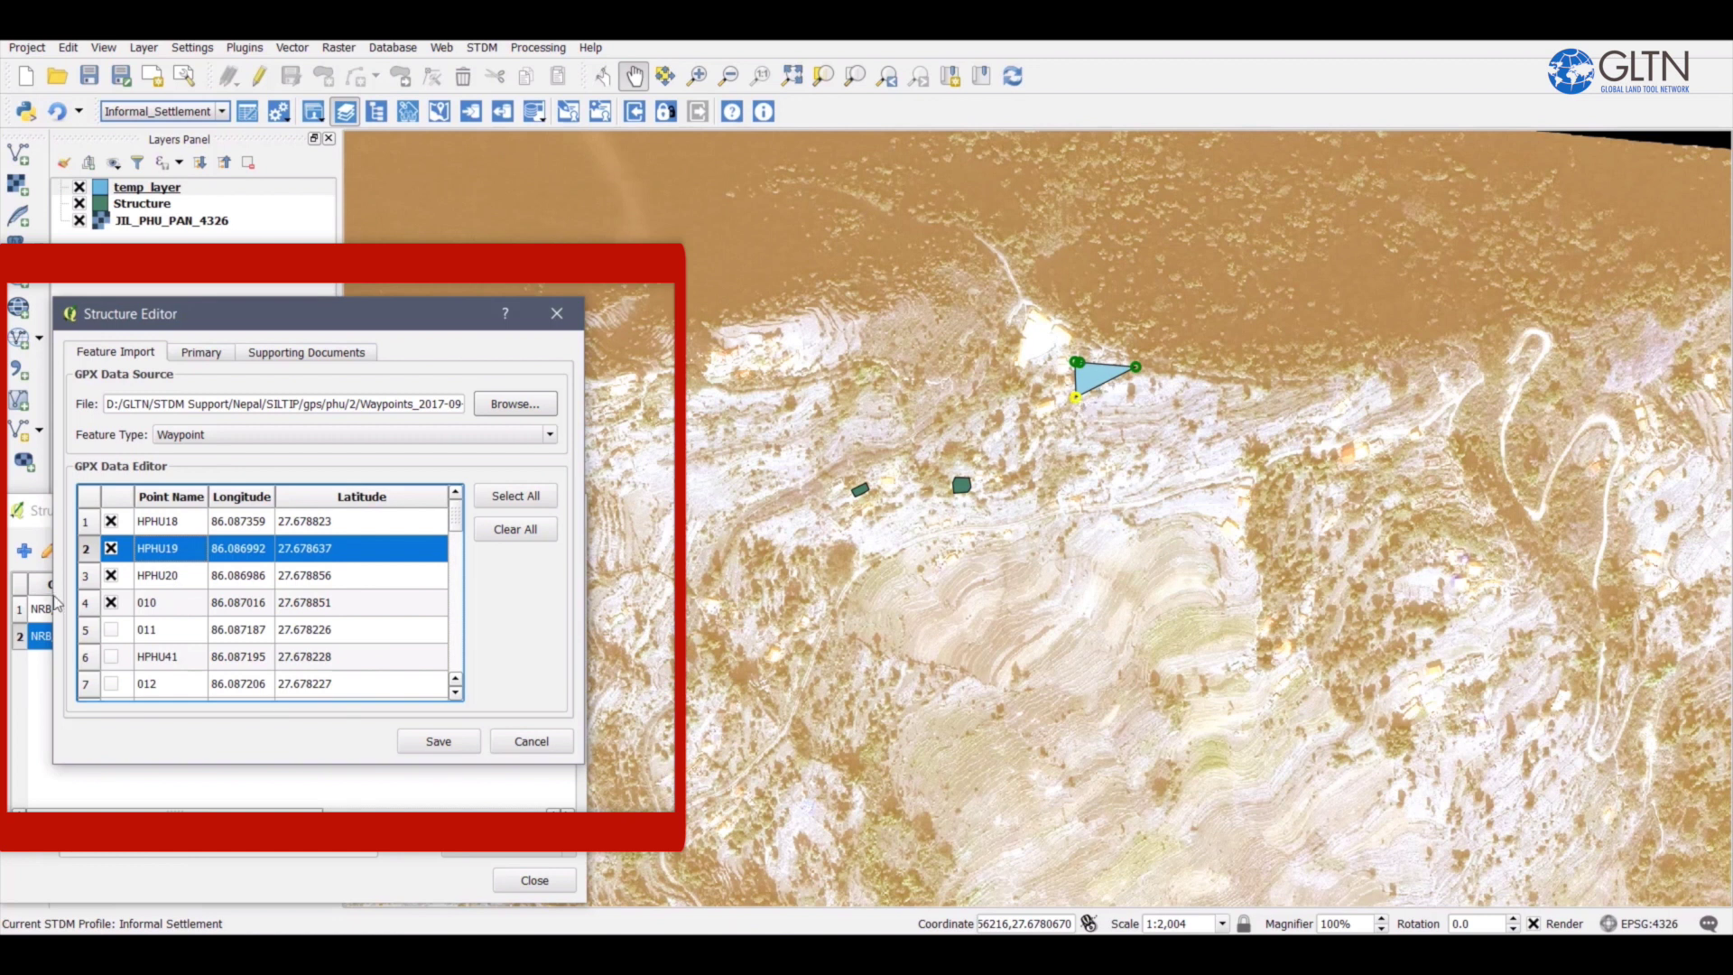
{"action": "left_click", "coordinate": [176, 576]}
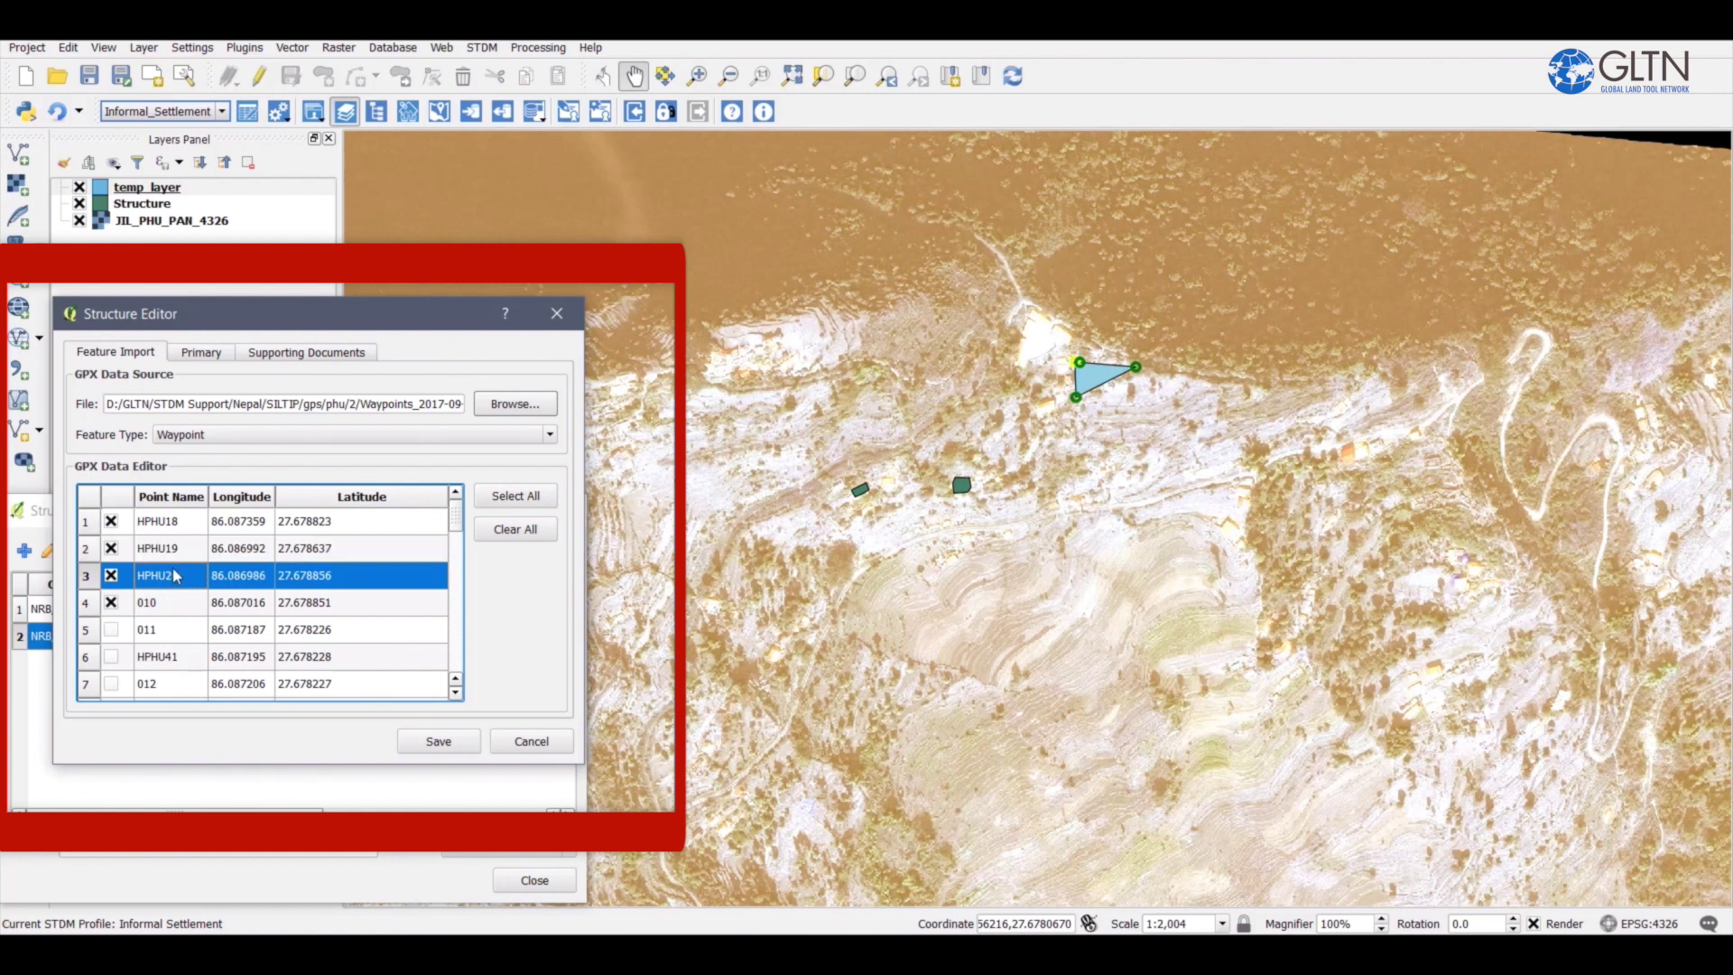
{"action": "left_click", "coordinate": [165, 606]}
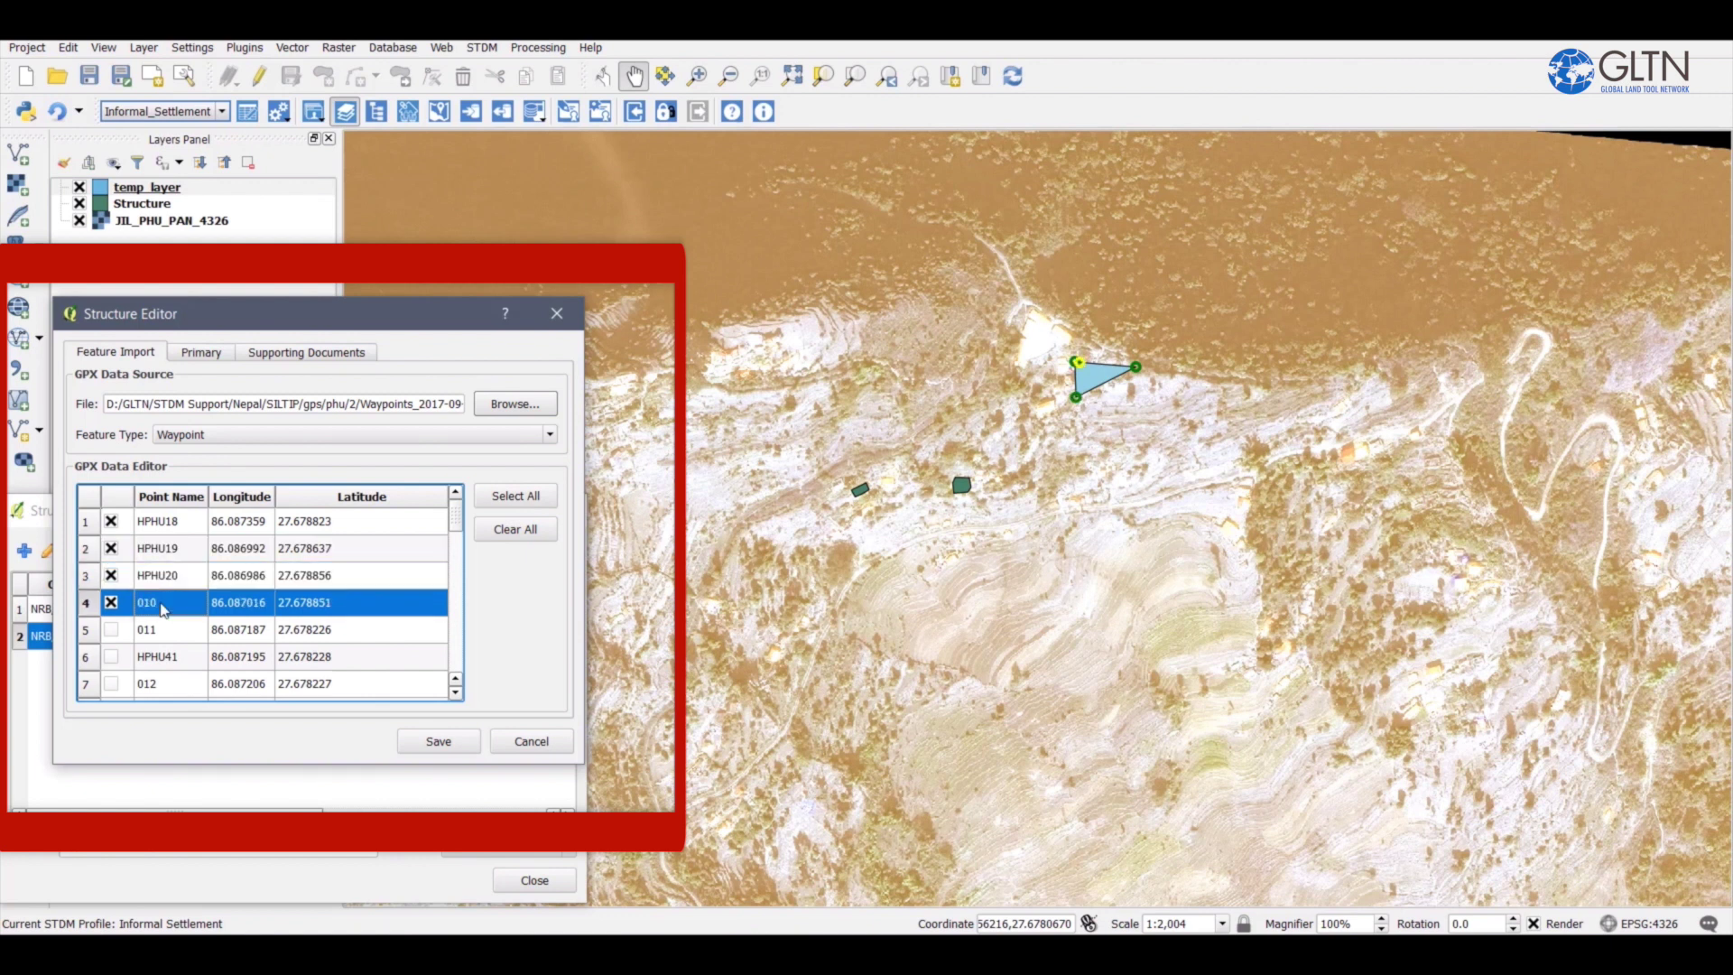
- Assign the new structure to Nairobi > Kilimani > Caldona and save it as NRB/KIL/CA/002
{"action": "left_click", "coordinate": [200, 352]}
{"action": "left_click", "coordinate": [530, 383]}
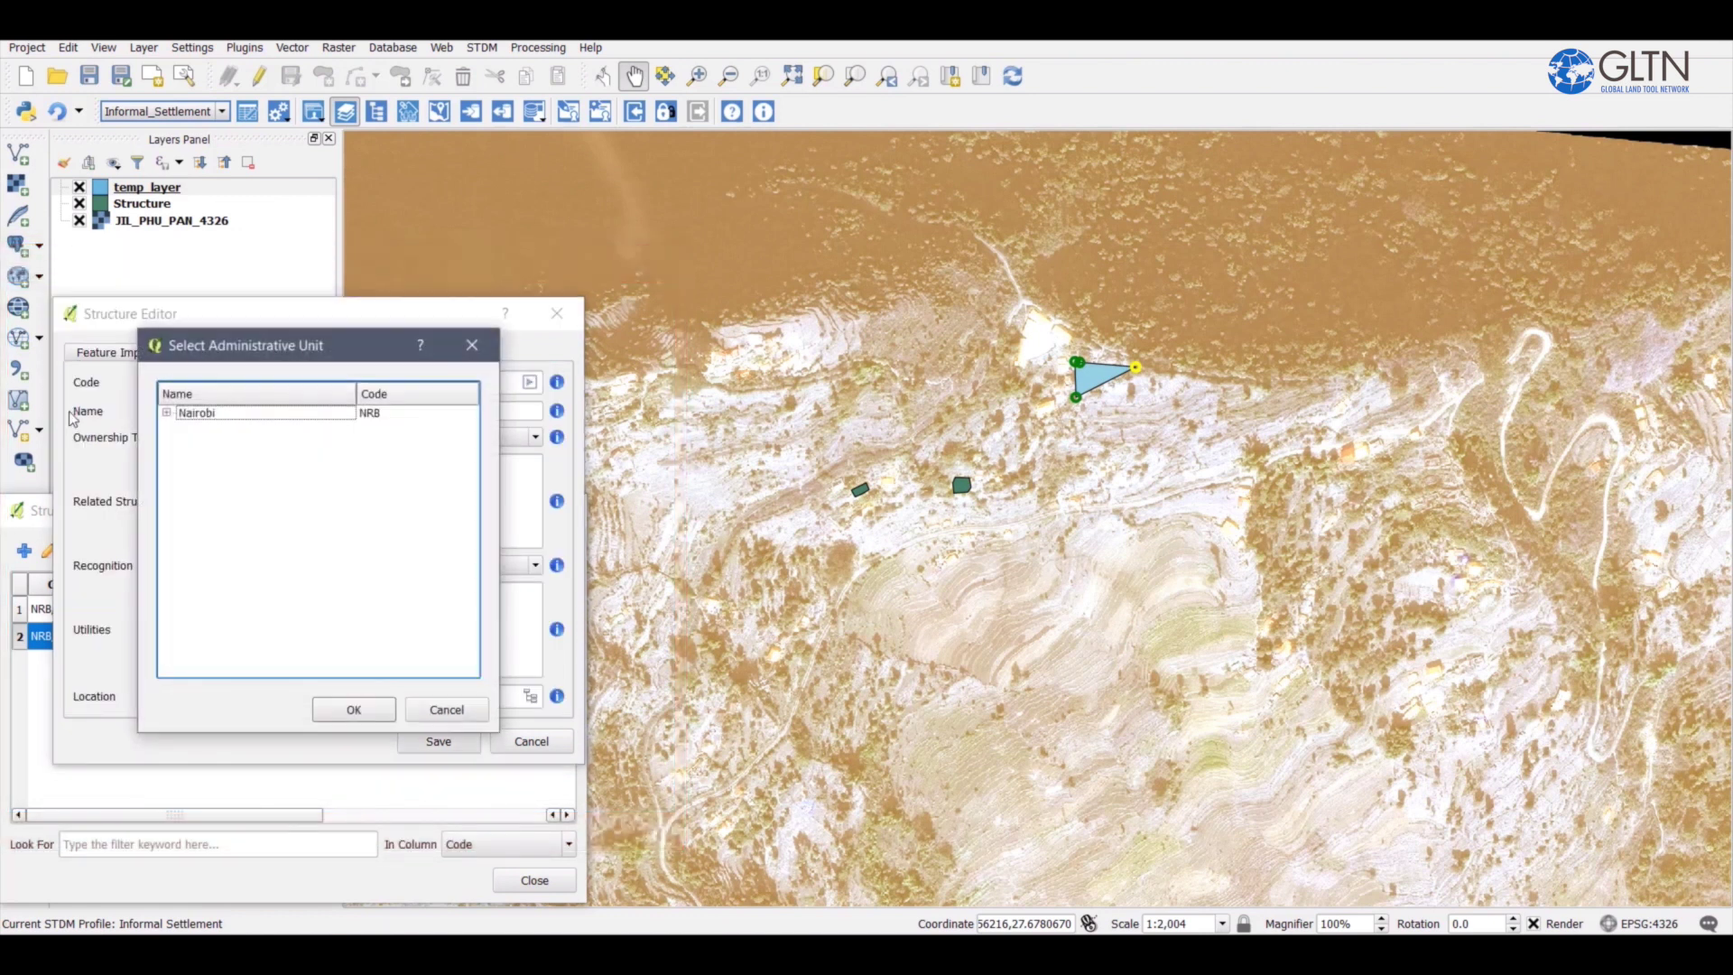
{"action": "left_click", "coordinate": [168, 413]}
{"action": "left_click", "coordinate": [184, 441]}
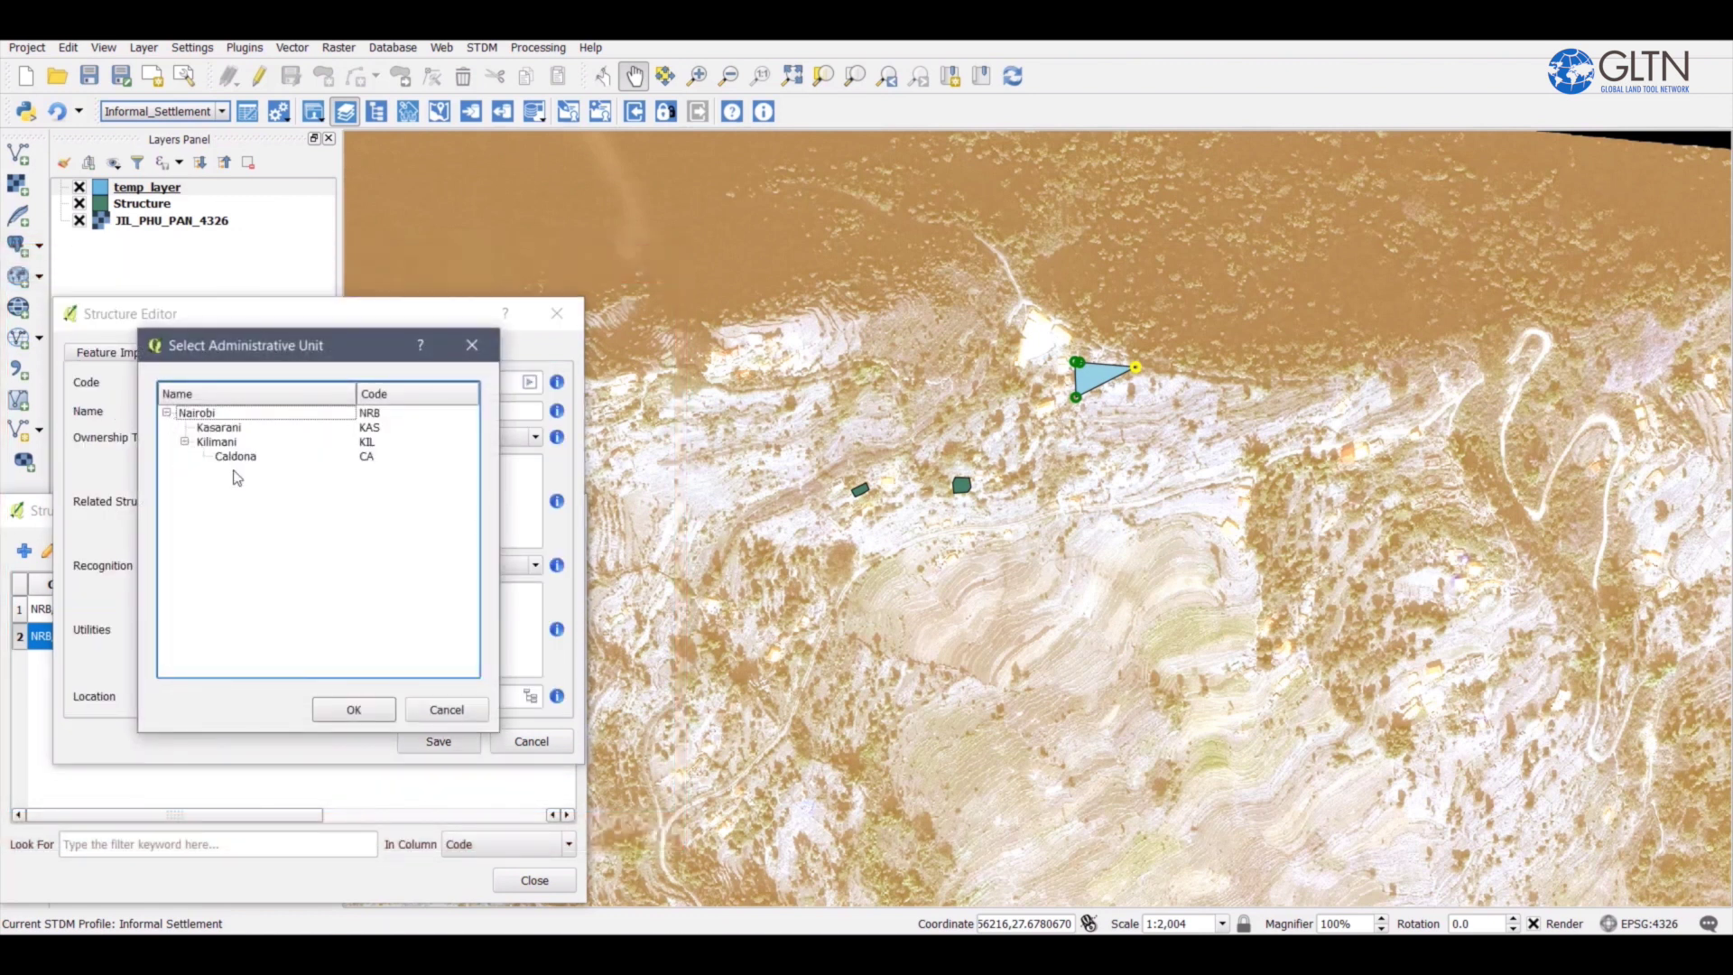
{"action": "left_click", "coordinate": [233, 457]}
{"action": "left_click", "coordinate": [354, 709]}
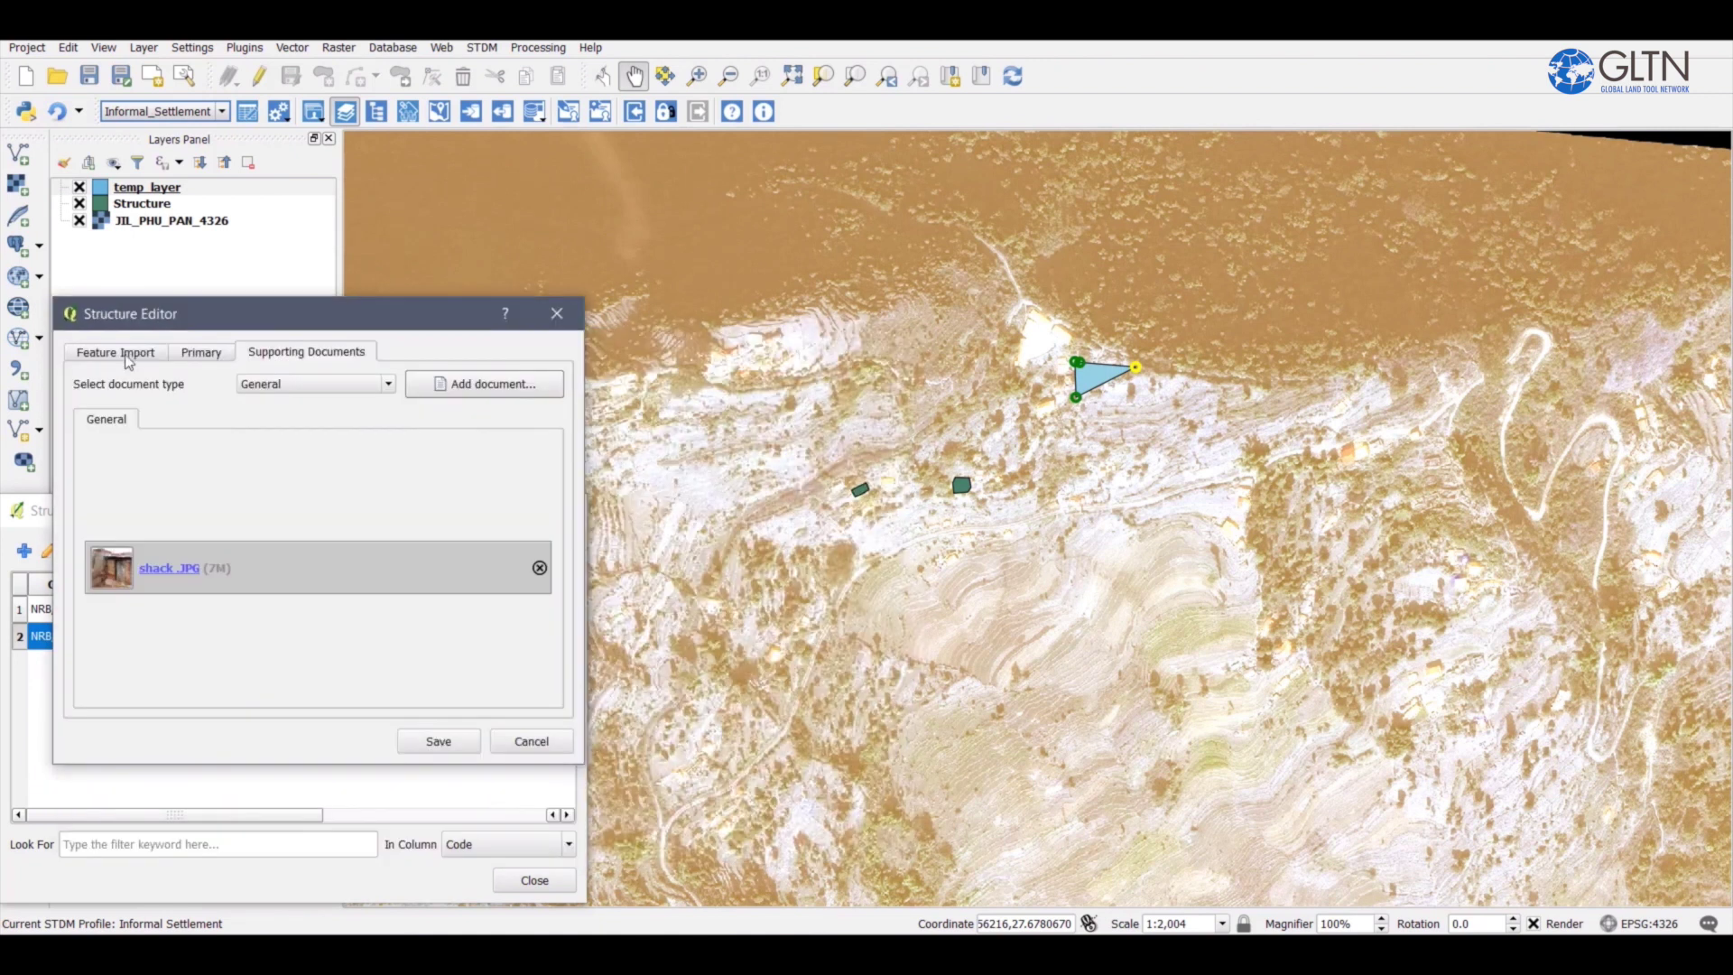
{"action": "left_click", "coordinate": [128, 361]}
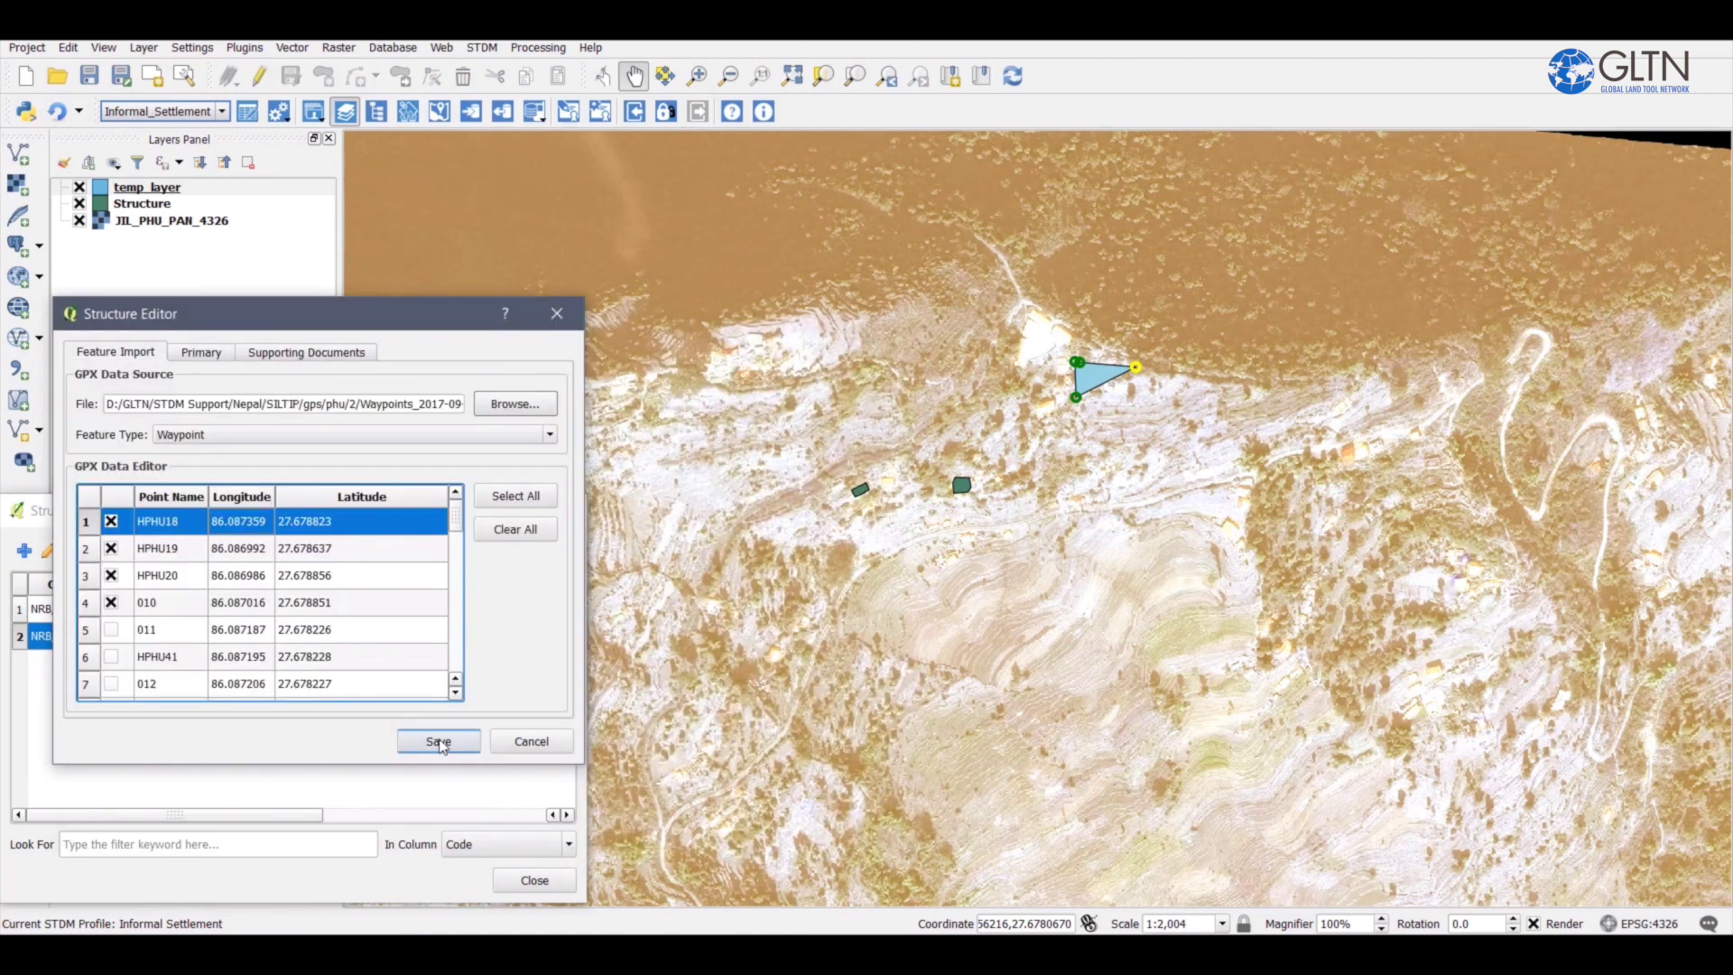
{"action": "left_click", "coordinate": [438, 741]}
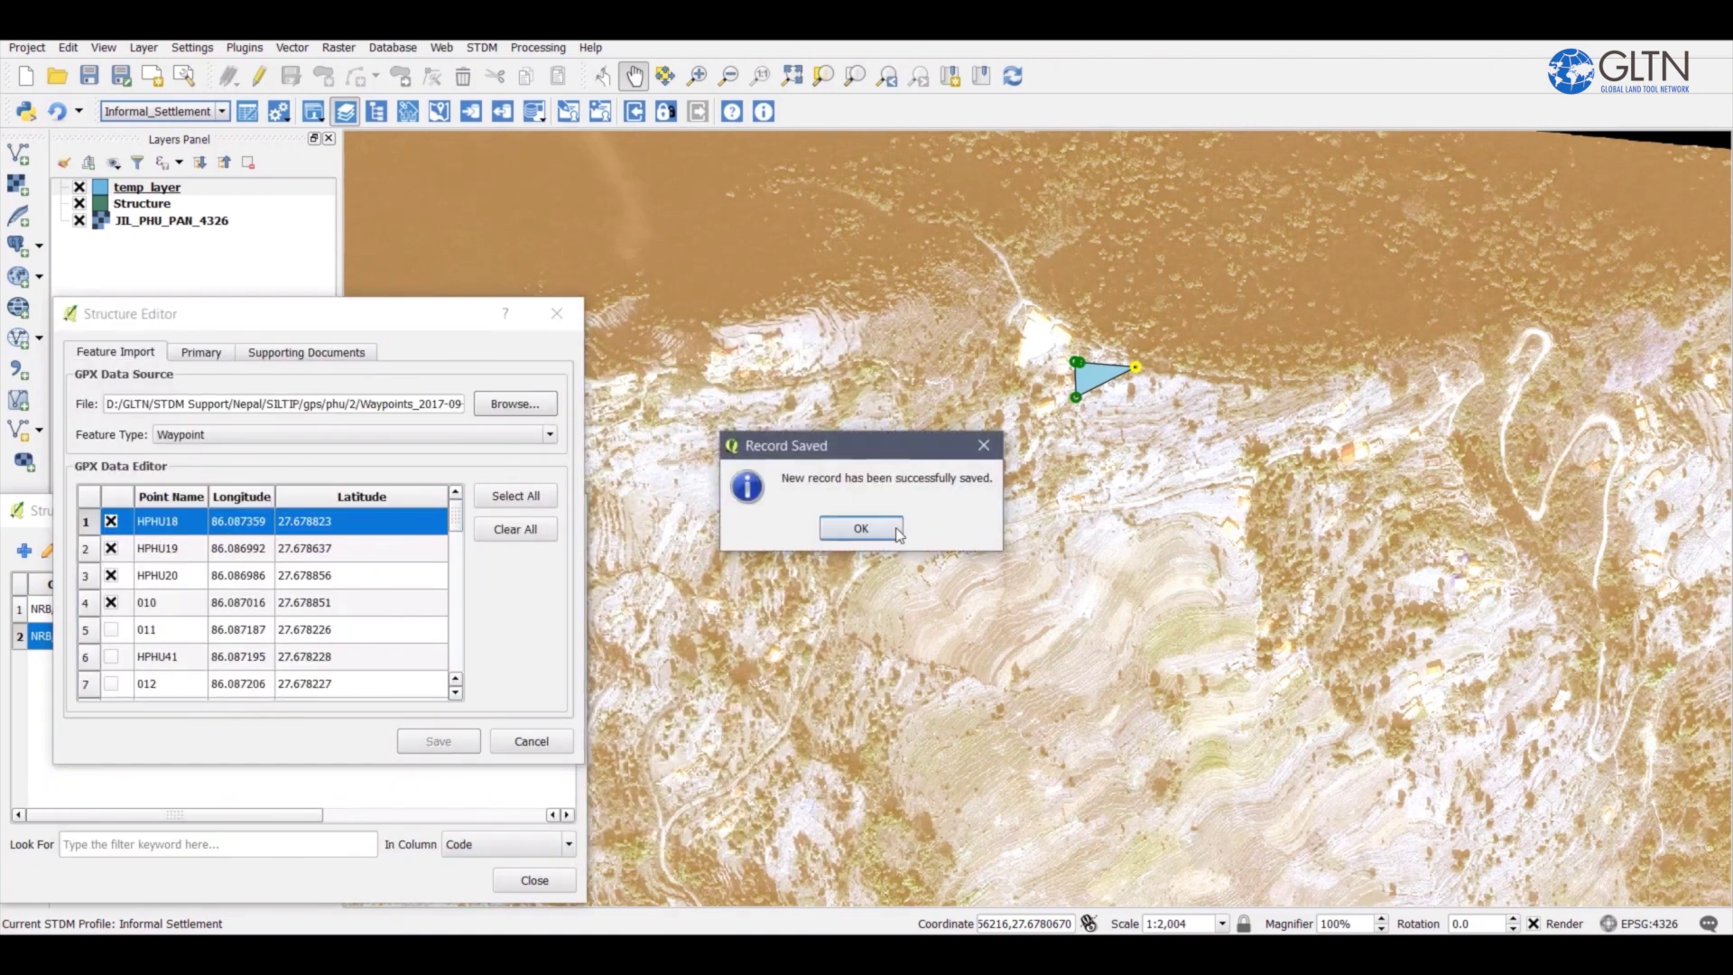